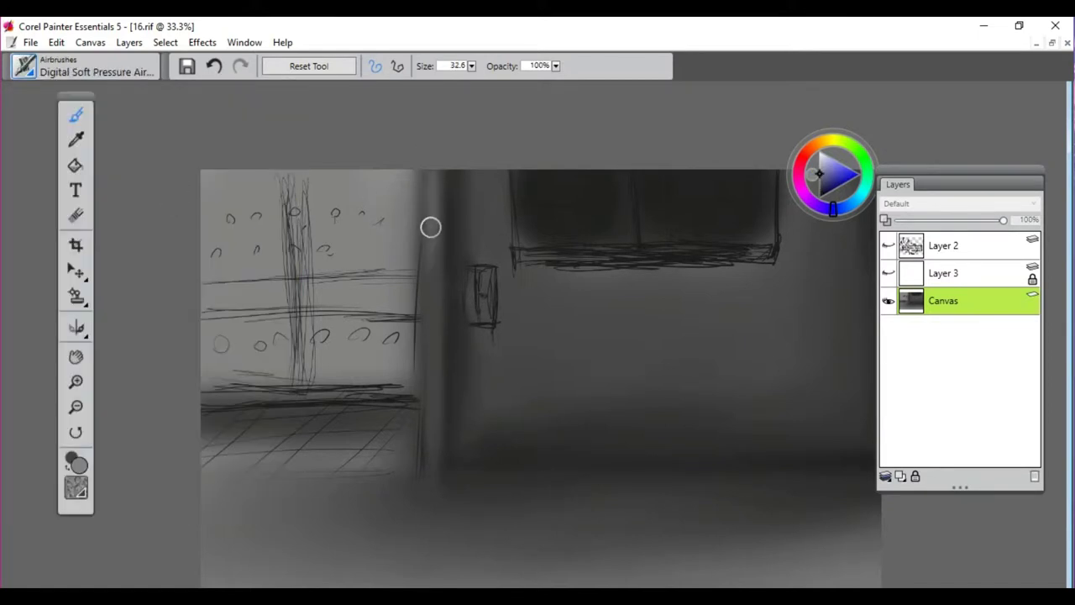
Lighten the vertical pillar beside the window with the Digital Soft Pressure Airbrush and smooth it with the Just Add Water blender
{"action": "mouse_move", "coordinate": [429, 226]}
{"action": "left_mouse_down"}
{"action": "mouse_move", "coordinate": [423, 273]}
{"action": "mouse_move", "coordinate": [409, 147]}
{"action": "mouse_move", "coordinate": [414, 252]}
{"action": "left_mouse_up"}
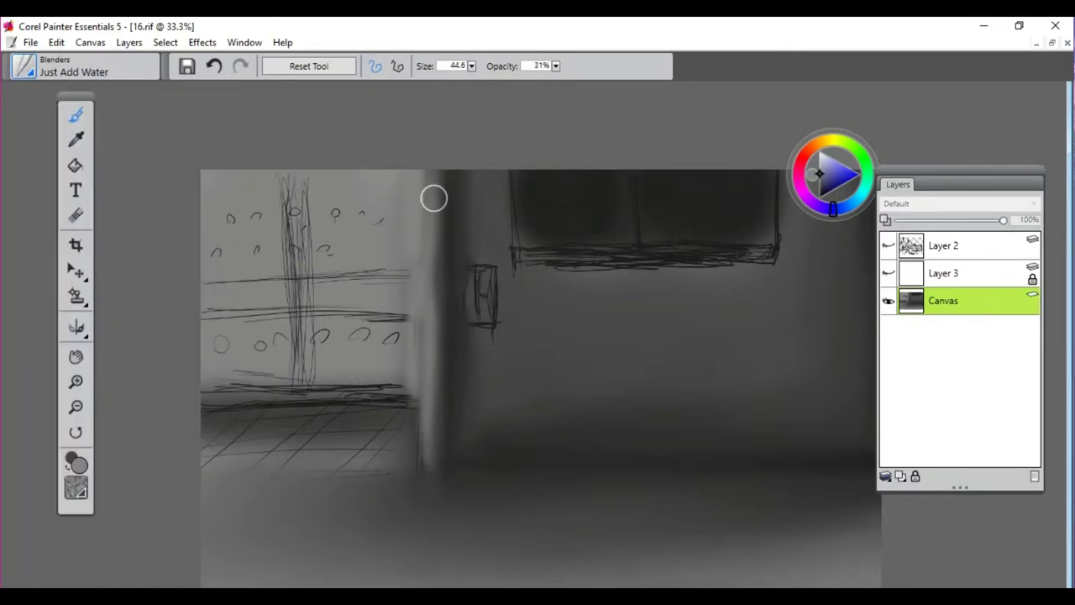
{"action": "left_click_drag", "start_coordinate": [434, 194], "coordinate": [436, 434]}
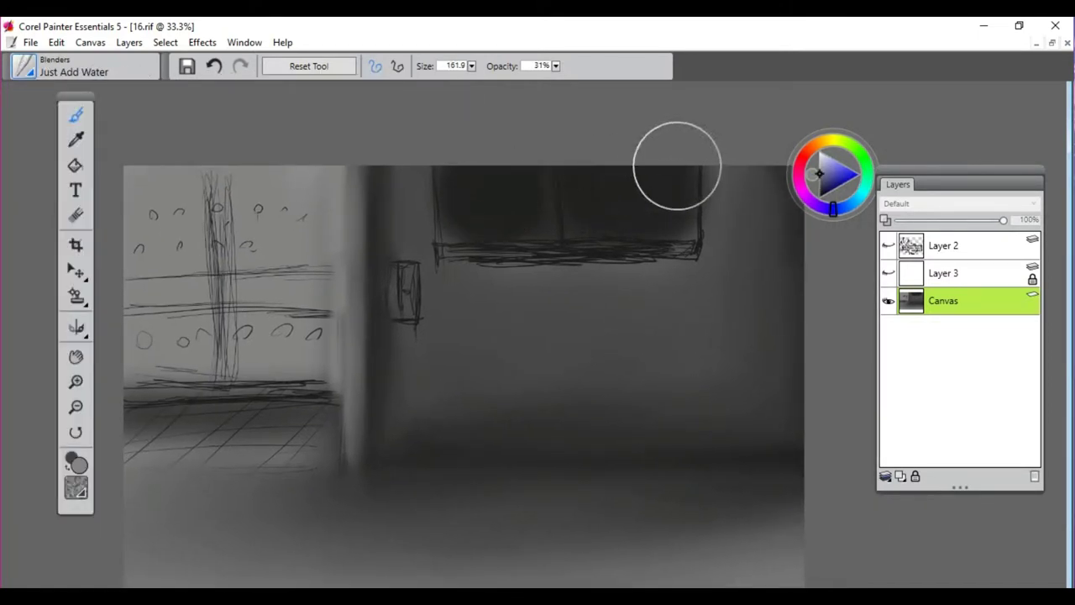
{"action": "key", "text": "bracketleft"}
{"action": "key", "text": "bracketleft"}
{"action": "key", "text": "bracketleft"}
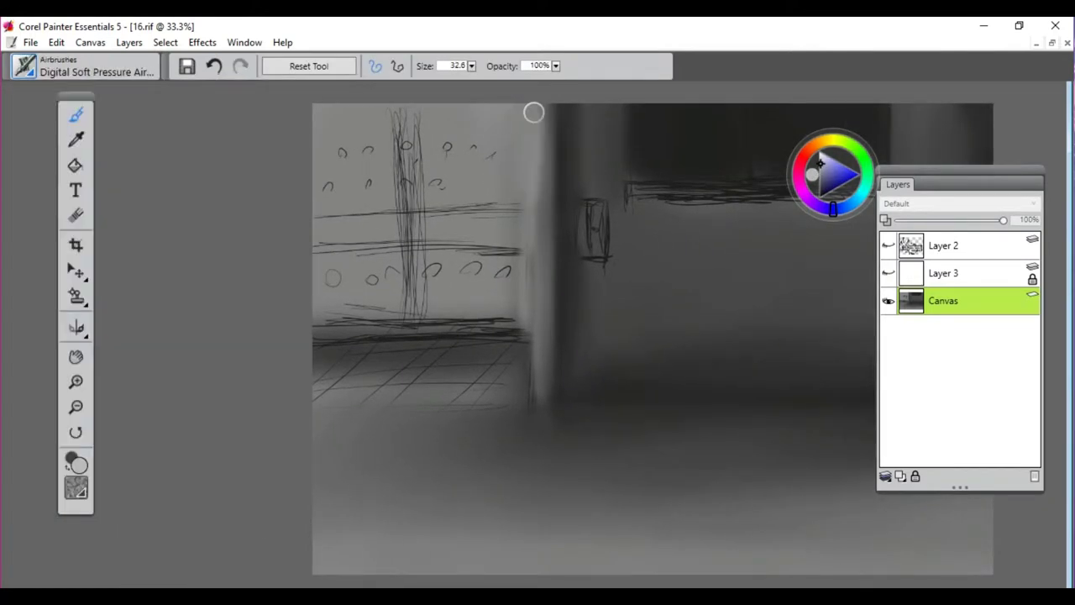
Airbrush lighter grey over the pillar and window area, then soften the strokes with the Just Add Water blender
{"action": "left_click_drag", "start_coordinate": [532, 110], "coordinate": [534, 370]}
{"action": "mouse_move", "coordinate": [336, 168]}
{"action": "left_mouse_down"}
{"action": "mouse_move", "coordinate": [356, 192]}
{"action": "mouse_move", "coordinate": [361, 335]}
{"action": "mouse_move", "coordinate": [378, 251]}
{"action": "left_mouse_up"}
{"action": "left_click", "coordinate": [84, 65]}
{"action": "left_click", "coordinate": [49, 103]}
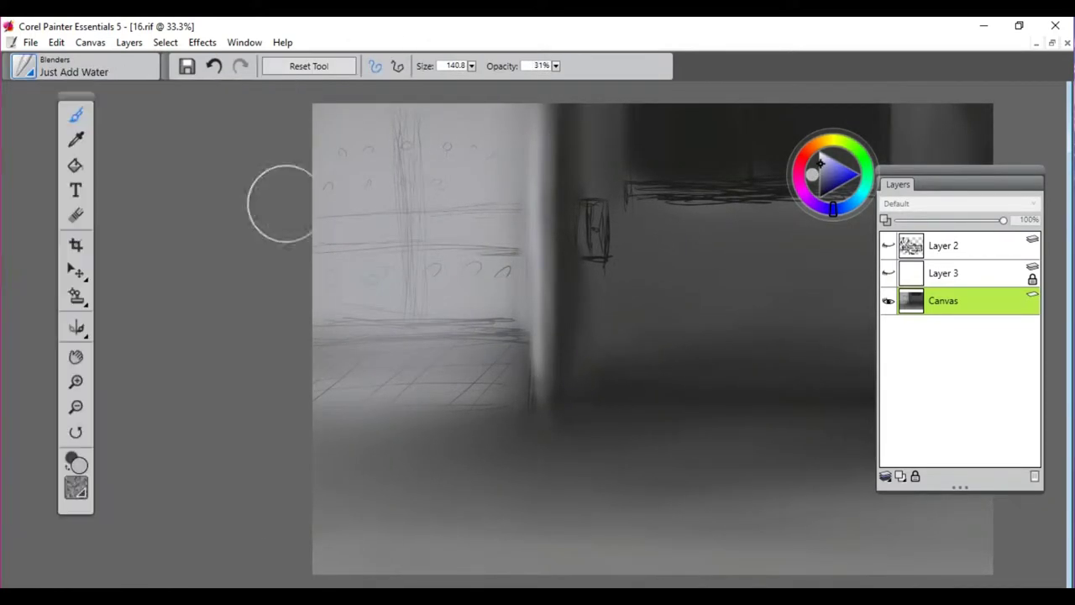
{"action": "left_click_drag", "start_coordinate": [535, 253], "coordinate": [569, 243]}
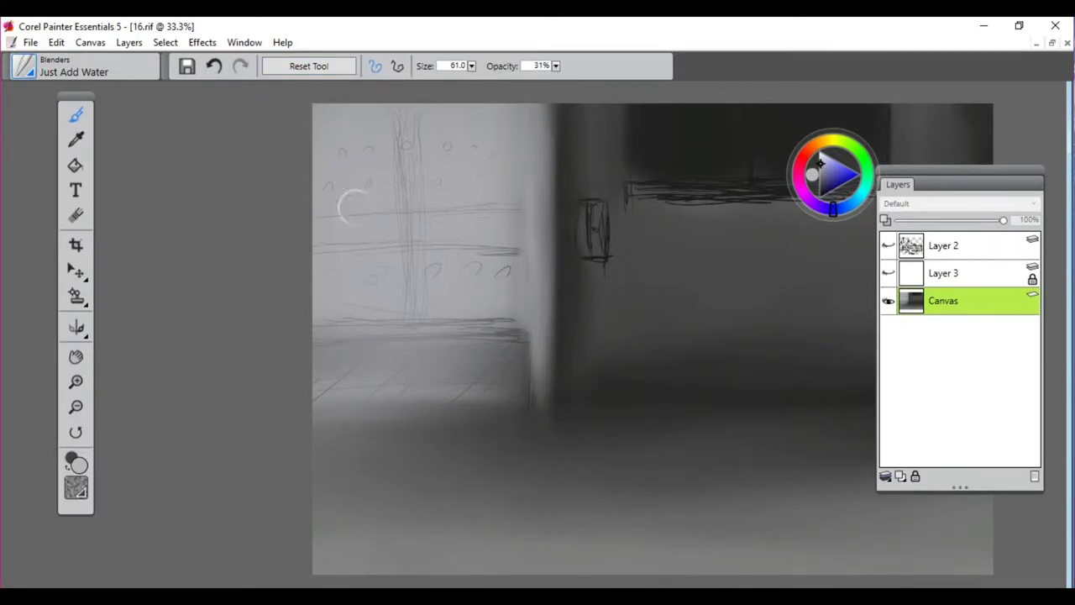
Blend away the small sketched box on the dark wall beside the pillar with Just Add Water at size 65.4
{"action": "key", "text": "ctrl+plus"}
{"action": "key", "text": "ctrl+plus"}
{"action": "mouse_move", "coordinate": [593, 378]}
{"action": "left_mouse_down"}
{"action": "mouse_move", "coordinate": [592, 280]}
{"action": "mouse_move", "coordinate": [541, 388]}
{"action": "left_mouse_up"}
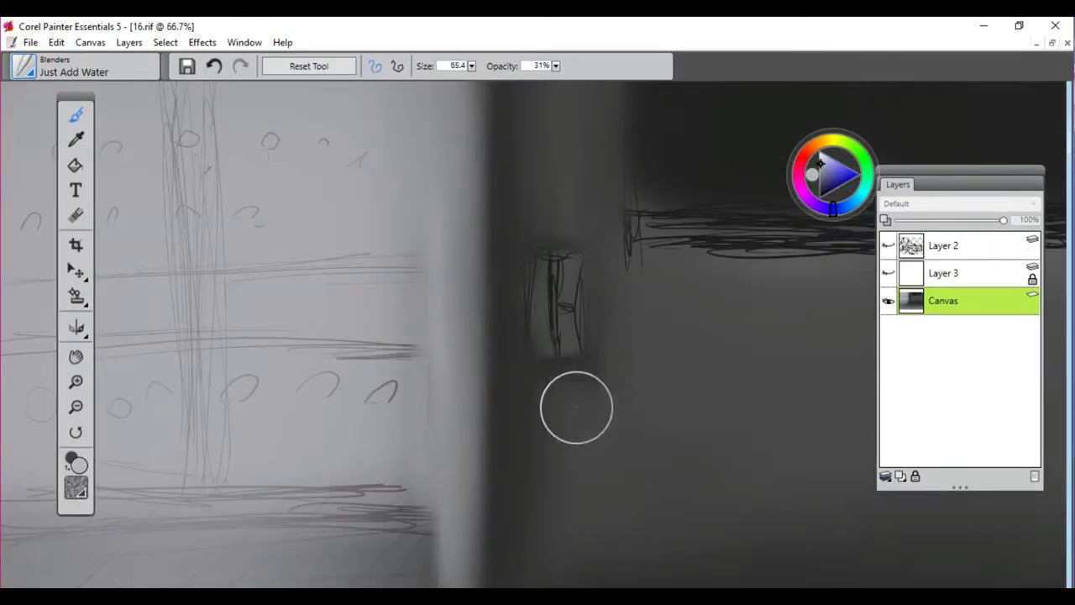
{"action": "scroll", "coordinate": [569, 319], "scroll_direction": "down", "scroll_amount": 1}
{"action": "mouse_move", "coordinate": [563, 235]}
{"action": "left_mouse_down"}
{"action": "mouse_move", "coordinate": [557, 289]}
{"action": "mouse_move", "coordinate": [576, 365]}
{"action": "left_mouse_up"}
{"action": "scroll", "coordinate": [561, 336], "scroll_direction": "down", "scroll_amount": 3}
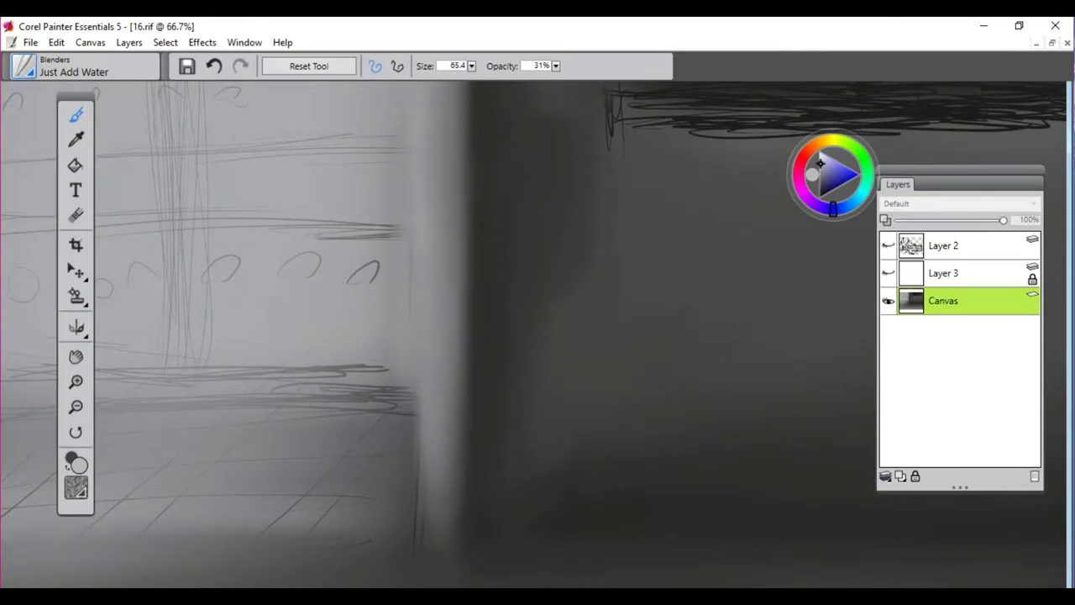
Airbrush light grey over the sketched panel beneath the window and smooth it with Just Add Water at size 65.4
{"action": "scroll", "coordinate": [537, 336], "scroll_direction": "up", "scroll_amount": 3}
{"action": "scroll", "coordinate": [537, 336], "scroll_direction": "left", "scroll_amount": 5}
{"action": "scroll", "coordinate": [537, 336], "scroll_direction": "down", "scroll_amount": 7}
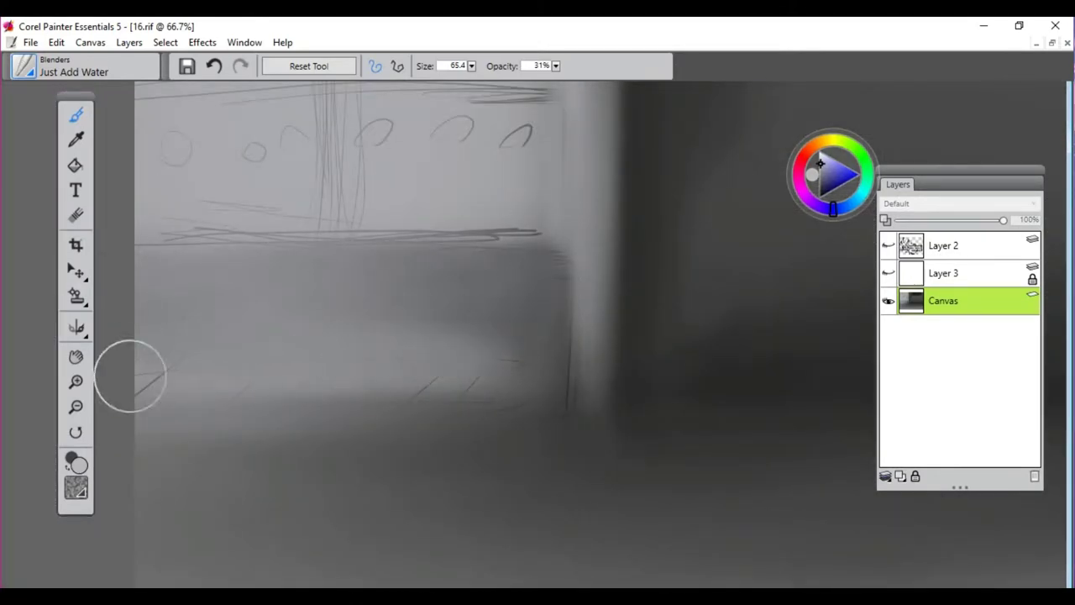
{"action": "left_click", "coordinate": [25, 65]}
{"action": "left_click", "coordinate": [51, 166]}
{"action": "left_click", "coordinate": [218, 189]}
{"action": "mouse_move", "coordinate": [243, 336]}
{"action": "left_mouse_down"}
{"action": "mouse_move", "coordinate": [459, 360]}
{"action": "mouse_move", "coordinate": [517, 309]}
{"action": "mouse_move", "coordinate": [512, 368]}
{"action": "left_mouse_up"}
{"action": "left_click", "coordinate": [25, 66]}
{"action": "left_click", "coordinate": [218, 202]}
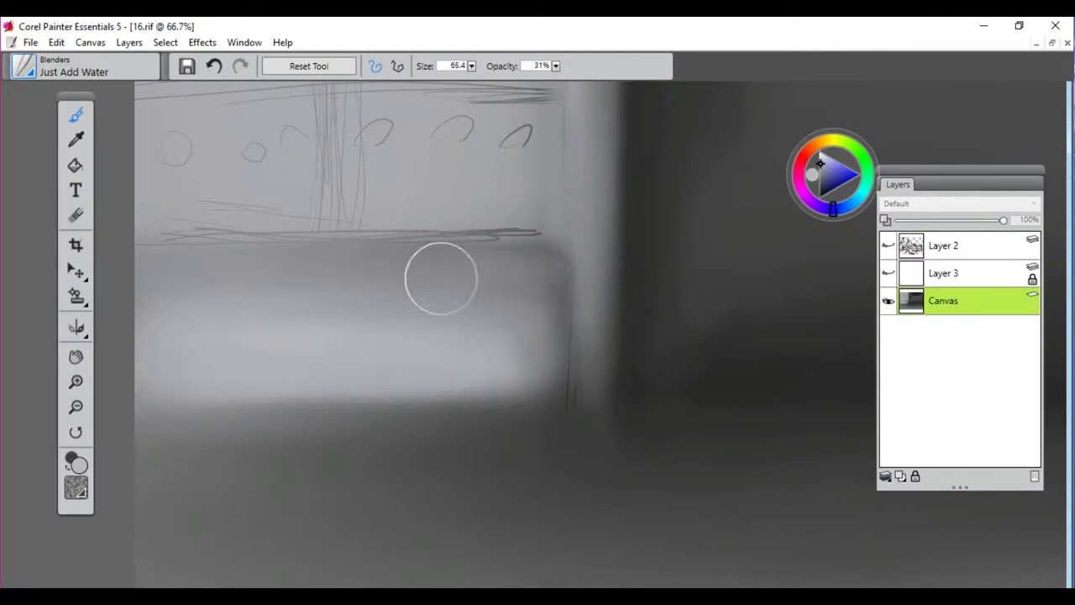
{"action": "scroll", "coordinate": [283, 283], "scroll_direction": "down", "scroll_amount": 2}
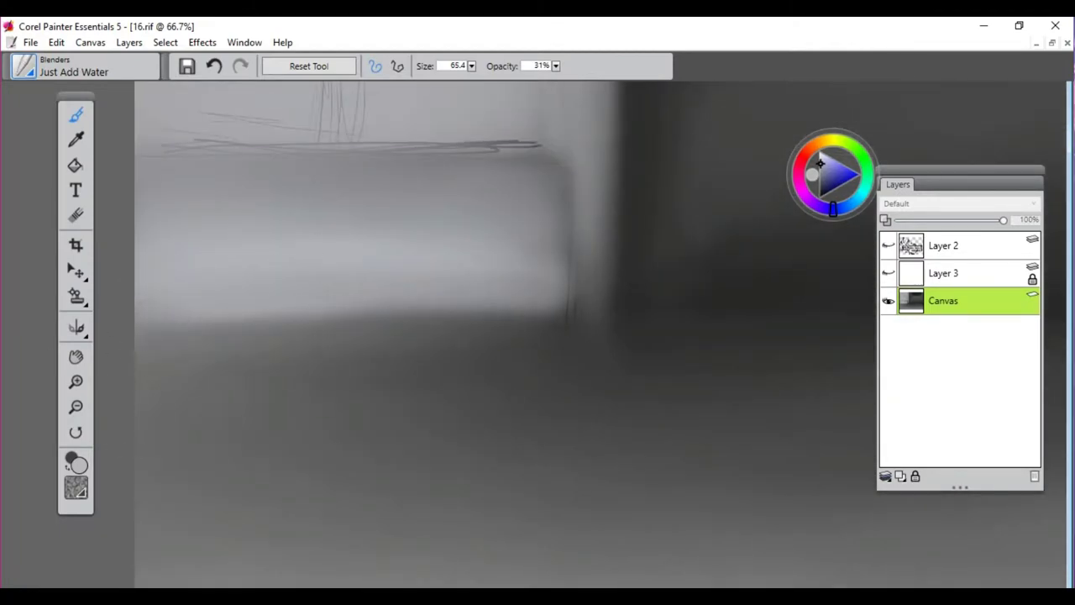
Airbrush a soft light-grey glow onto the floor beneath the window and blend it with Just Add Water at size 156.3
{"action": "key", "text": "ctrl+minus"}
{"action": "key", "text": "ctrl+minus"}
{"action": "key", "text": "ctrl+minus"}
{"action": "left_click", "coordinate": [25, 66]}
{"action": "left_click", "coordinate": [223, 274]}
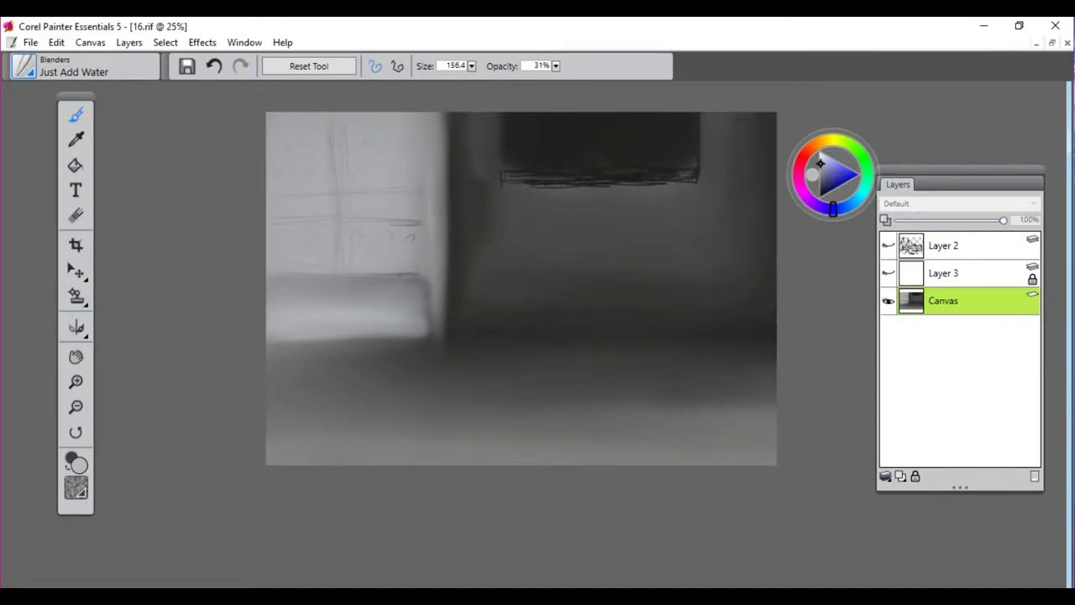
{"action": "left_click", "coordinate": [25, 66]}
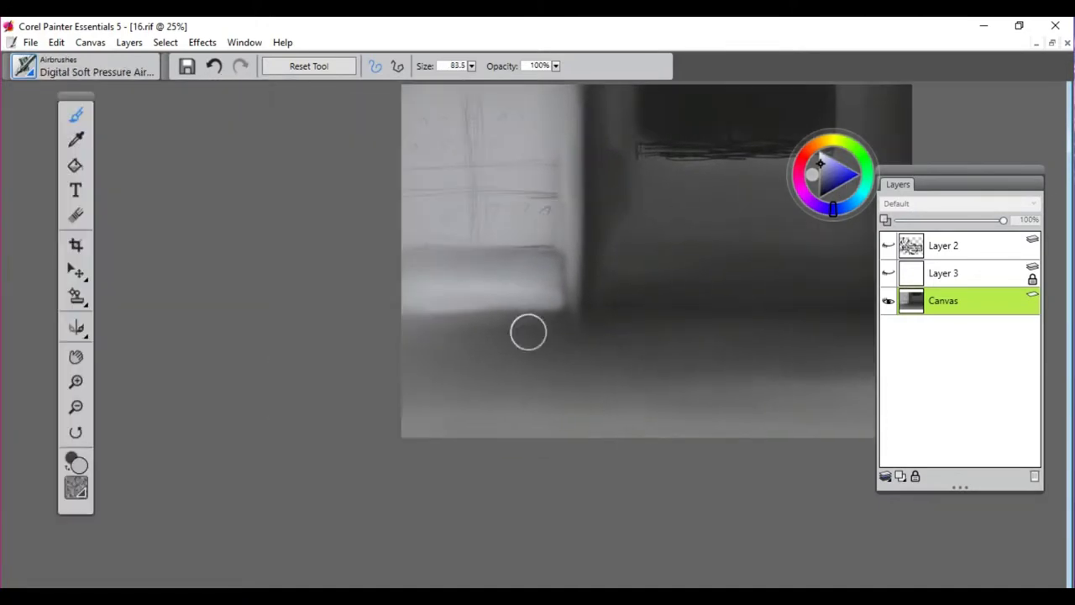
{"action": "mouse_move", "coordinate": [528, 332]}
{"action": "left_mouse_down"}
{"action": "mouse_move", "coordinate": [425, 328]}
{"action": "mouse_move", "coordinate": [605, 352]}
{"action": "left_mouse_up"}
{"action": "left_click", "coordinate": [25, 66]}
{"action": "left_click", "coordinate": [224, 273]}
{"action": "left_click_drag", "start_coordinate": [432, 352], "coordinate": [611, 362]}
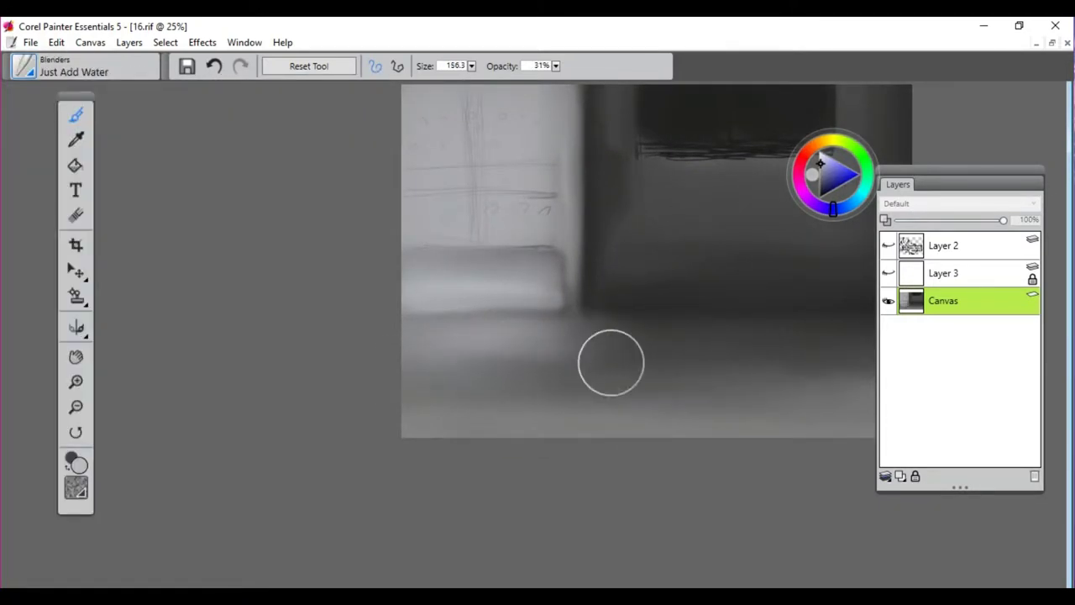
{"action": "scroll", "coordinate": [611, 362], "scroll_direction": "right", "scroll_amount": 3}
{"action": "scroll", "coordinate": [588, 211], "scroll_direction": "left", "scroll_amount": 2}
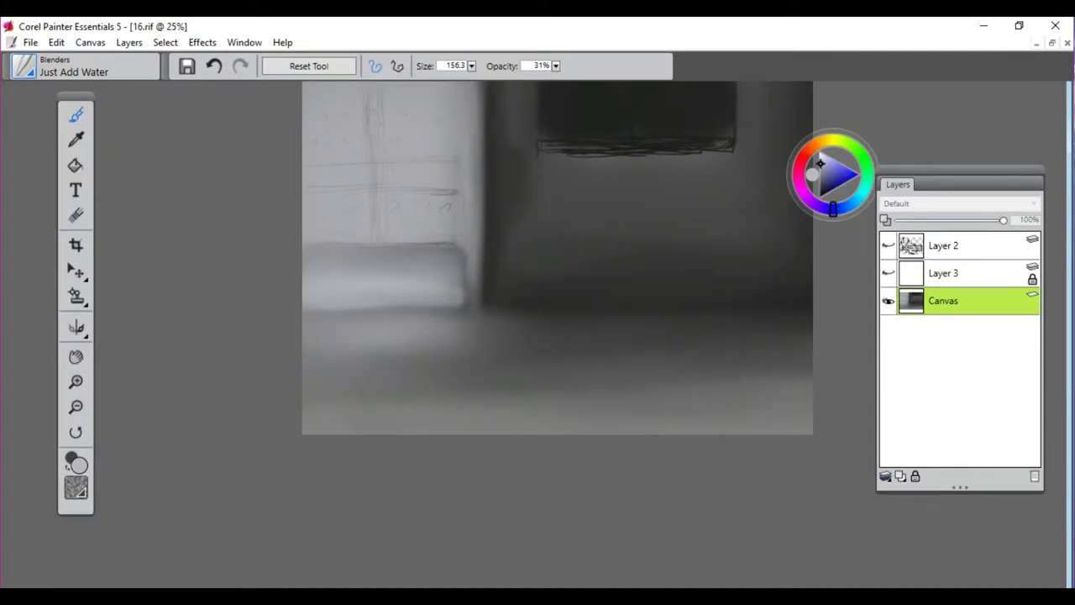
Darken the window area, wall and floor with black using the Digital Soft Pressure Airbrush at size 186.1
{"action": "left_click", "coordinate": [816, 168]}
{"action": "left_click", "coordinate": [25, 65]}
{"action": "left_click", "coordinate": [168, 252]}
{"action": "scroll", "coordinate": [440, 291], "scroll_direction": "right", "scroll_amount": 2}
{"action": "scroll", "coordinate": [439, 290], "scroll_direction": "up", "scroll_amount": 2}
{"action": "scroll", "coordinate": [499, 315], "scroll_direction": "left", "scroll_amount": 3}
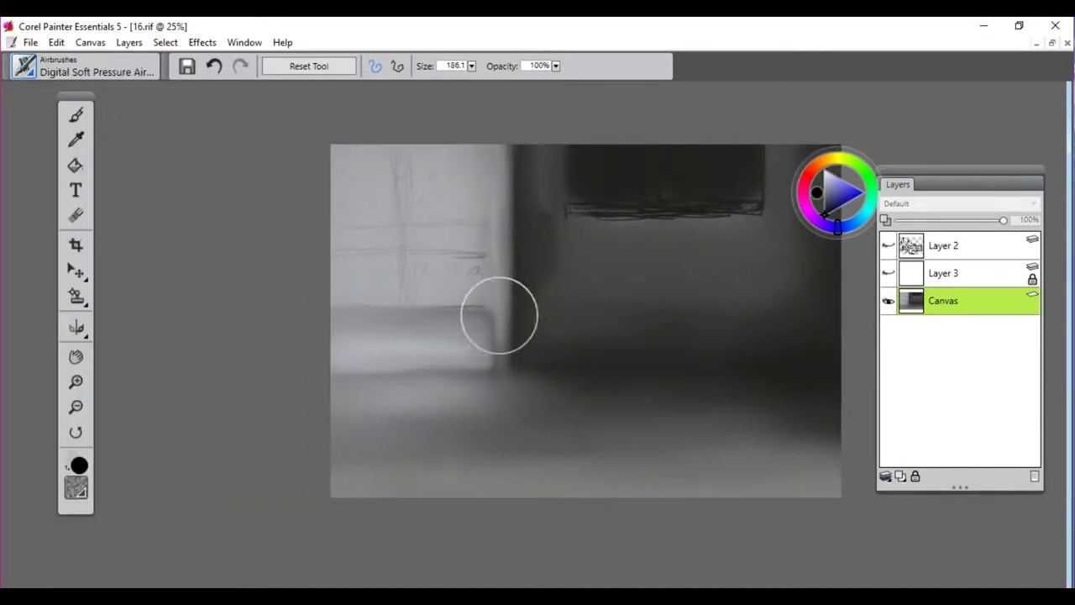
{"action": "scroll", "coordinate": [476, 226], "scroll_direction": "right", "scroll_amount": 1}
{"action": "scroll", "coordinate": [475, 226], "scroll_direction": "down", "scroll_amount": 2}
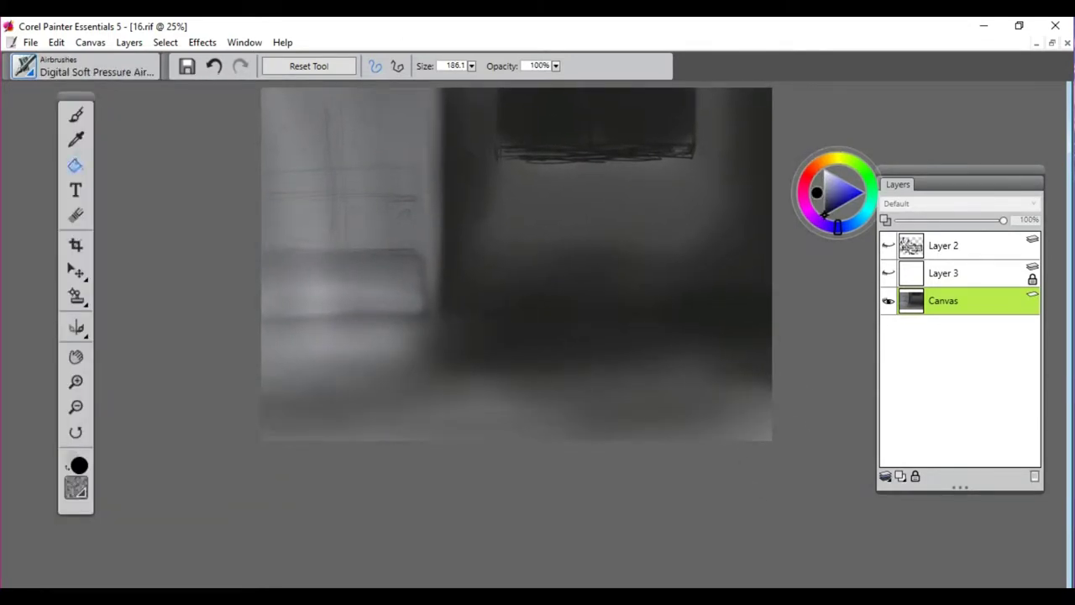
Blend the darkened window, wall and floor areas with Just Add Water, using sizes 106.6 and 186.1
{"action": "left_click", "coordinate": [26, 65]}
{"action": "left_click", "coordinate": [168, 252]}
{"action": "scroll", "coordinate": [557, 336], "scroll_direction": "up", "scroll_amount": 2}
{"action": "scroll", "coordinate": [557, 336], "scroll_direction": "left", "scroll_amount": 2}
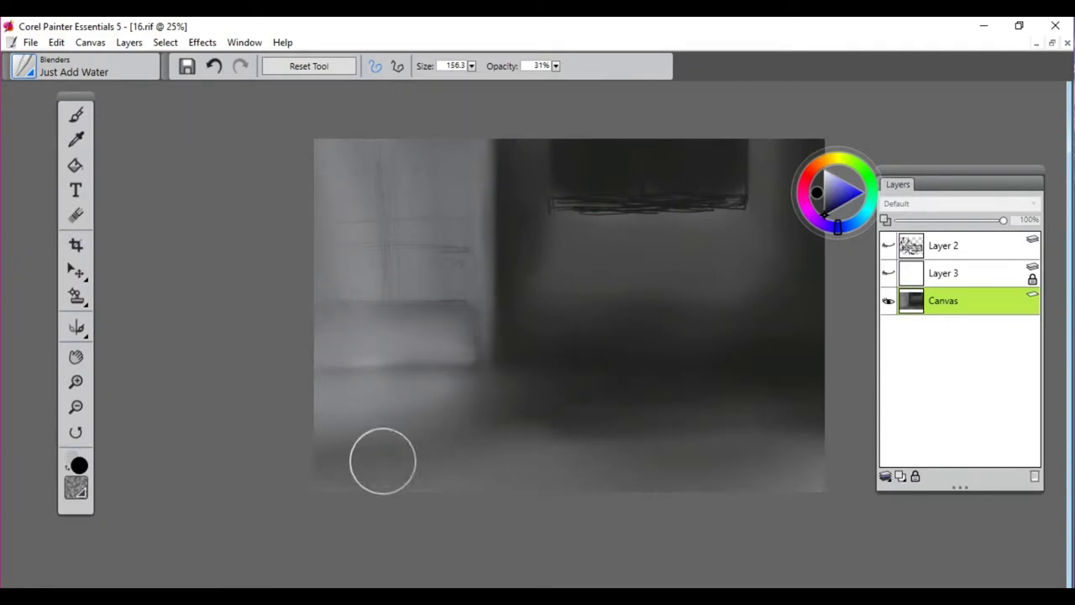
{"action": "left_click_drag", "start_coordinate": [471, 65], "coordinate": [378, 76]}
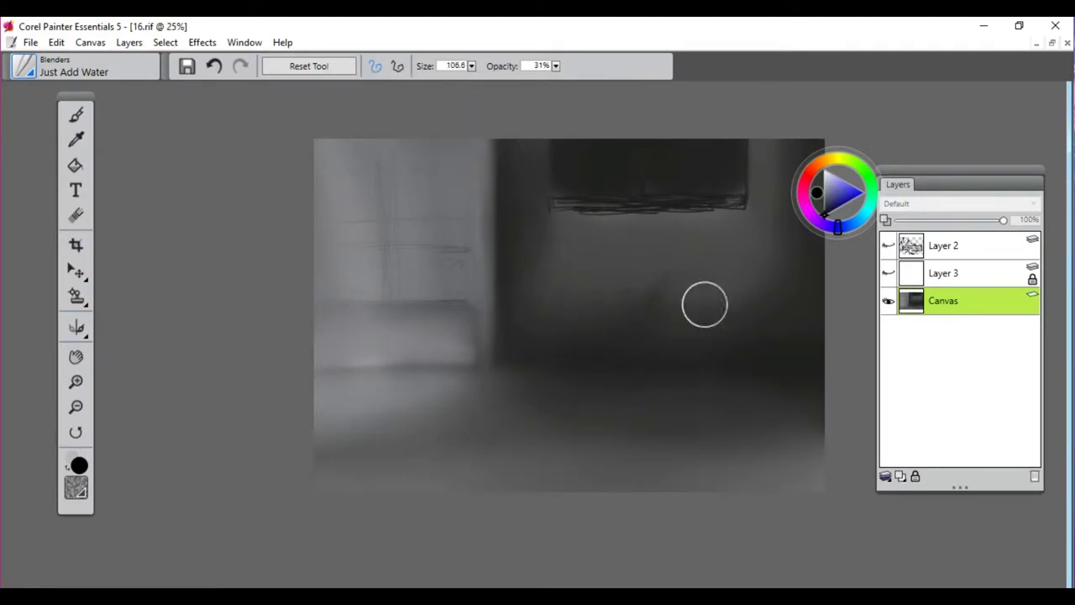
{"action": "key", "text": "bracketright"}
{"action": "key", "text": "bracketright"}
{"action": "key", "text": "bracketright"}
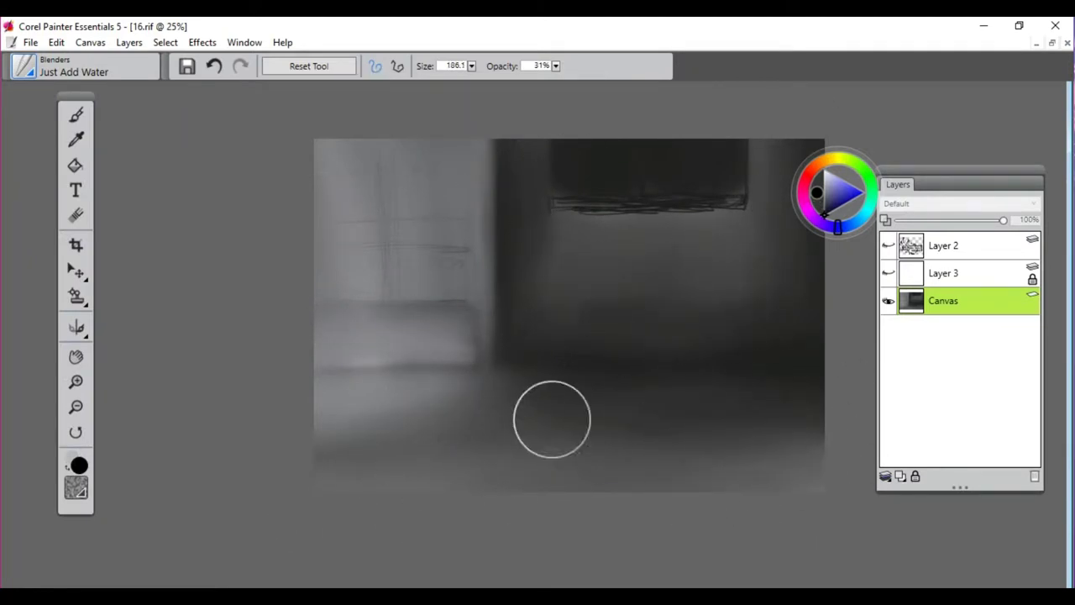
Airbrush a black diagonal shadow at the pillar's foot and a dark oval shadow on the floor at size 38.8
{"action": "scroll", "coordinate": [293, 456], "scroll_direction": "down", "scroll_amount": 2}
{"action": "scroll", "coordinate": [293, 456], "scroll_direction": "right", "scroll_amount": 2}
{"action": "left_click", "coordinate": [25, 65]}
{"action": "left_click", "coordinate": [168, 252]}
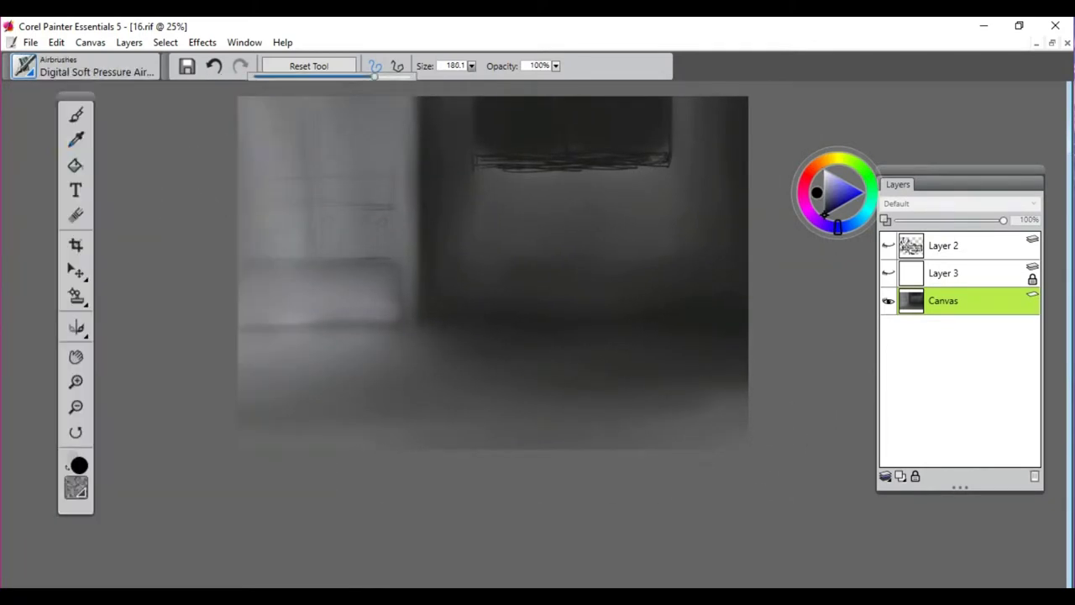
{"action": "left_click_drag", "start_coordinate": [636, 359], "coordinate": [559, 379]}
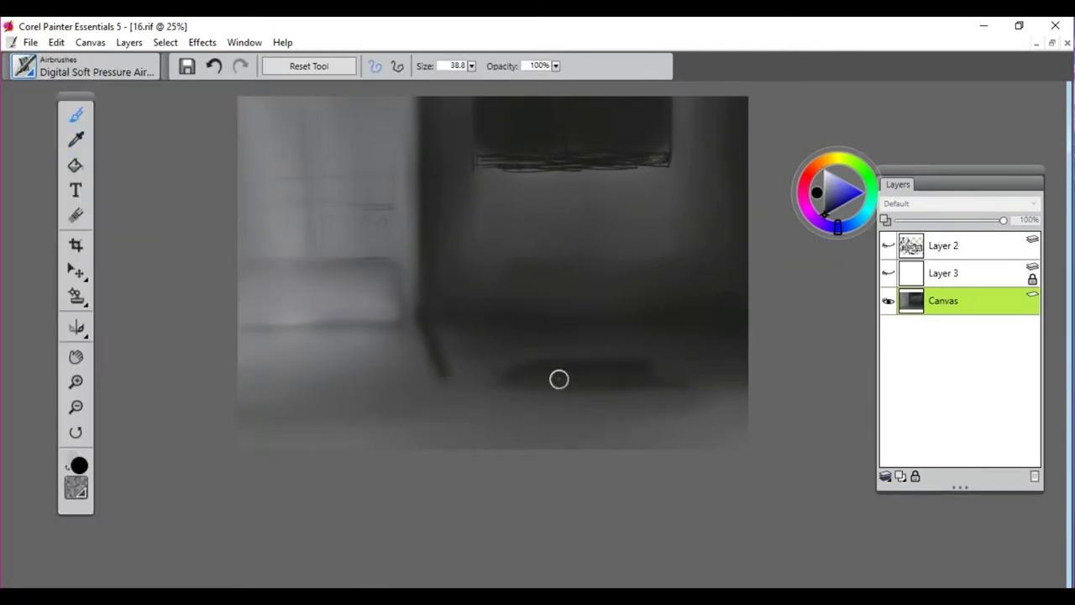
Airbrush light-grey reflections on the floor beneath the window and beside the pillar's shadow, blending them with Just Add Water at size 77.9
{"action": "scroll", "coordinate": [220, 417], "scroll_direction": "down", "scroll_amount": 1}
{"action": "scroll", "coordinate": [220, 417], "scroll_direction": "left", "scroll_amount": 1}
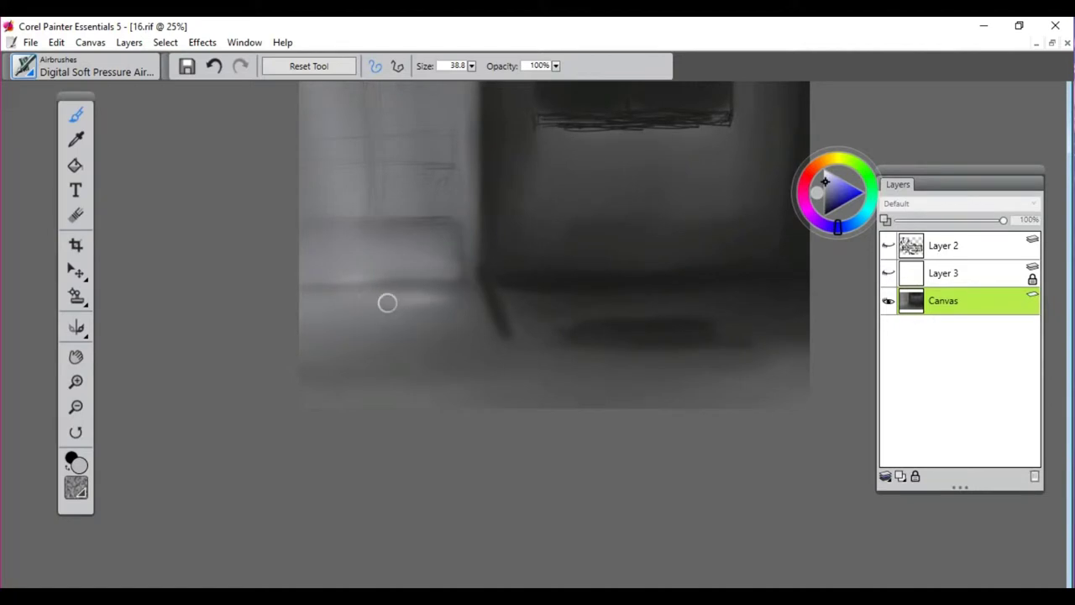
{"action": "mouse_move", "coordinate": [387, 302]}
{"action": "left_mouse_down"}
{"action": "mouse_move", "coordinate": [378, 328]}
{"action": "mouse_move", "coordinate": [403, 327]}
{"action": "left_mouse_up"}
{"action": "key", "text": "ctrl+b"}
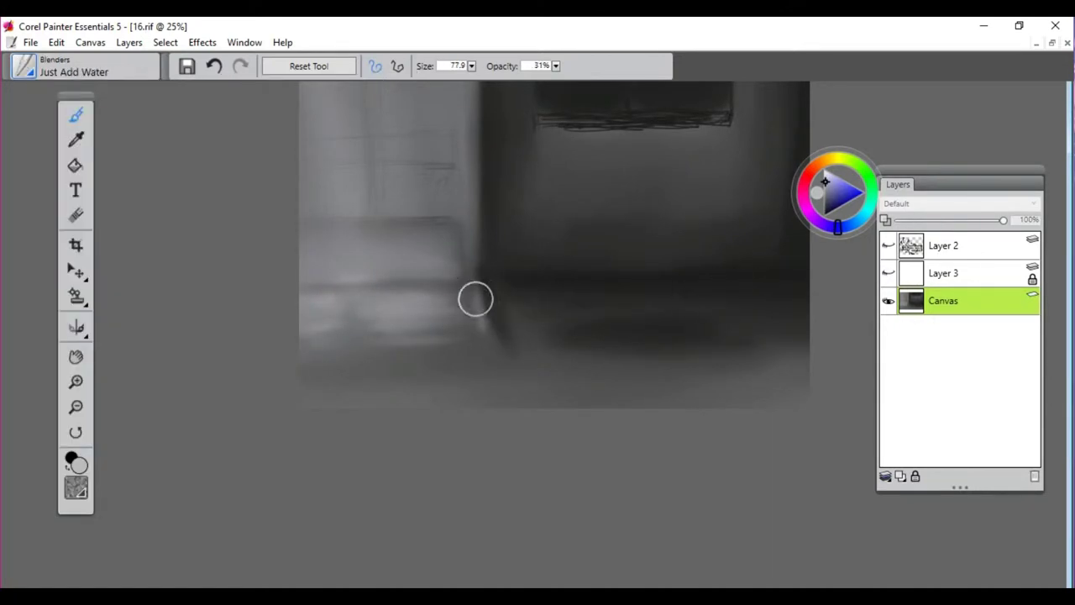
{"action": "key", "text": "ctrl+b"}
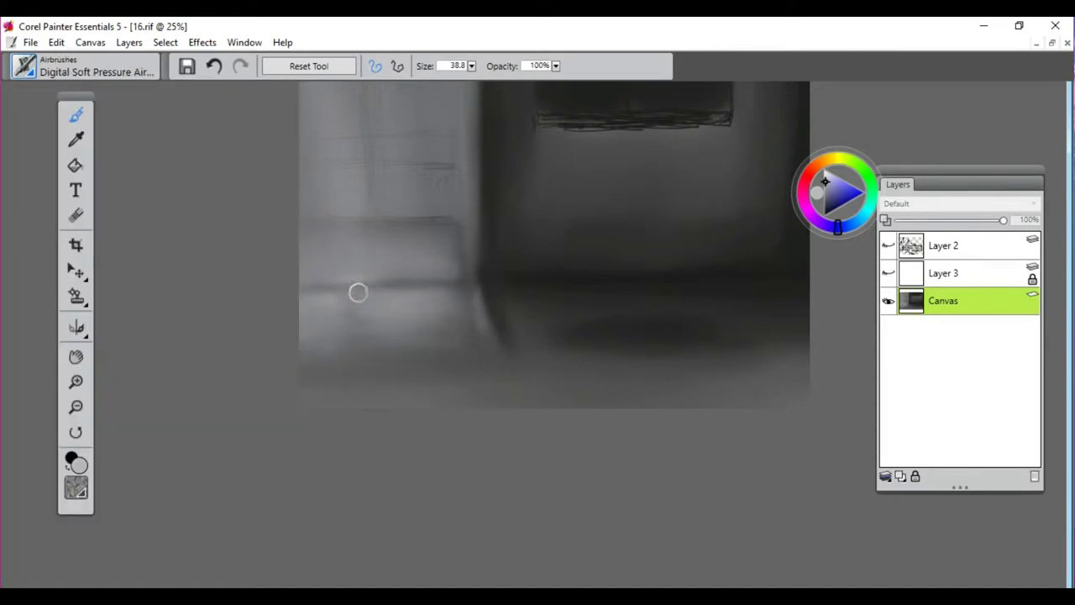
{"action": "key", "text": "ctrl+z"}
{"action": "key", "text": "ctrl+b"}
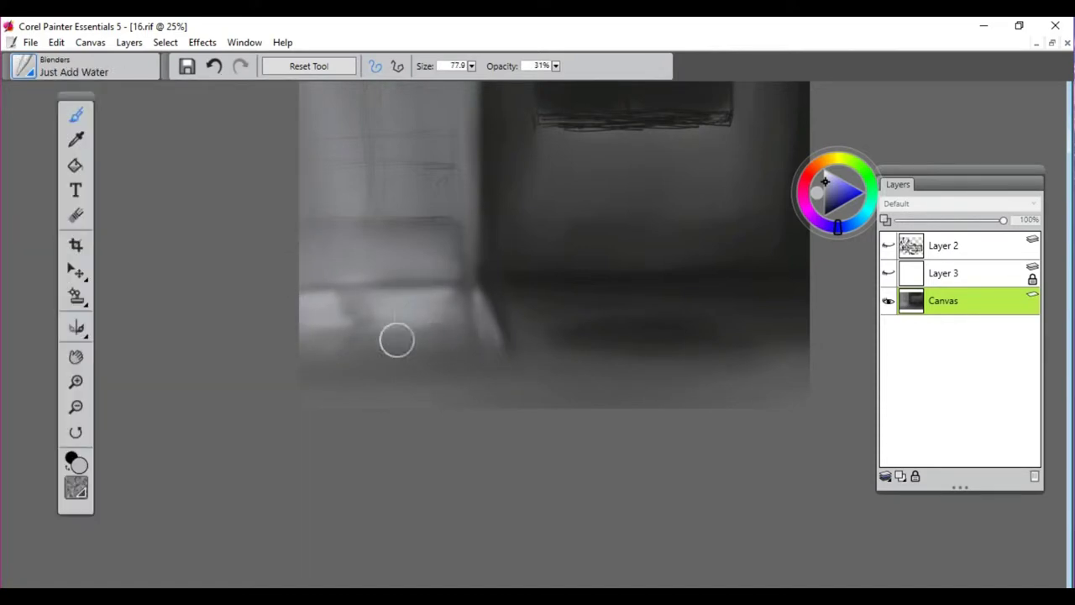
Draw a thin black vertical bar down the window and a line along its base with the Digital Soft Pressure Airbrush
{"action": "key", "text": "ctrl+b"}
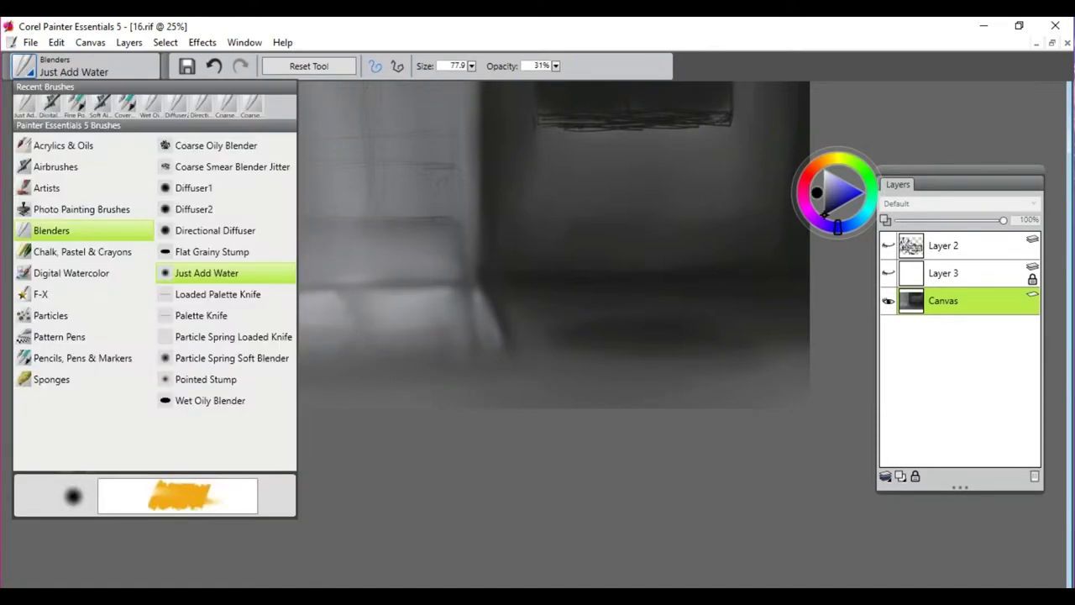
{"action": "left_click_drag", "start_coordinate": [435, 143], "coordinate": [552, 98]}
{"action": "left_click", "coordinate": [415, 242]}
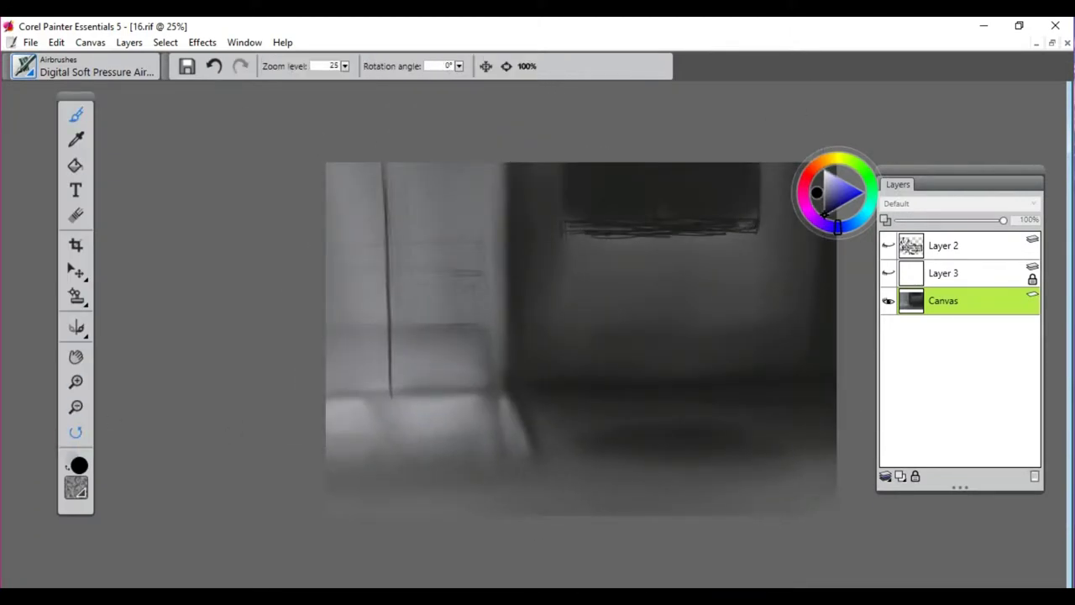
Airbrush soft black shading beside the pillar and across the lower window panel at size 58.9
{"action": "key", "text": "bracketright"}
{"action": "key", "text": "bracketright"}
{"action": "key", "text": "bracketright"}
{"action": "key", "text": "bracketright"}
{"action": "key", "text": "bracketright"}
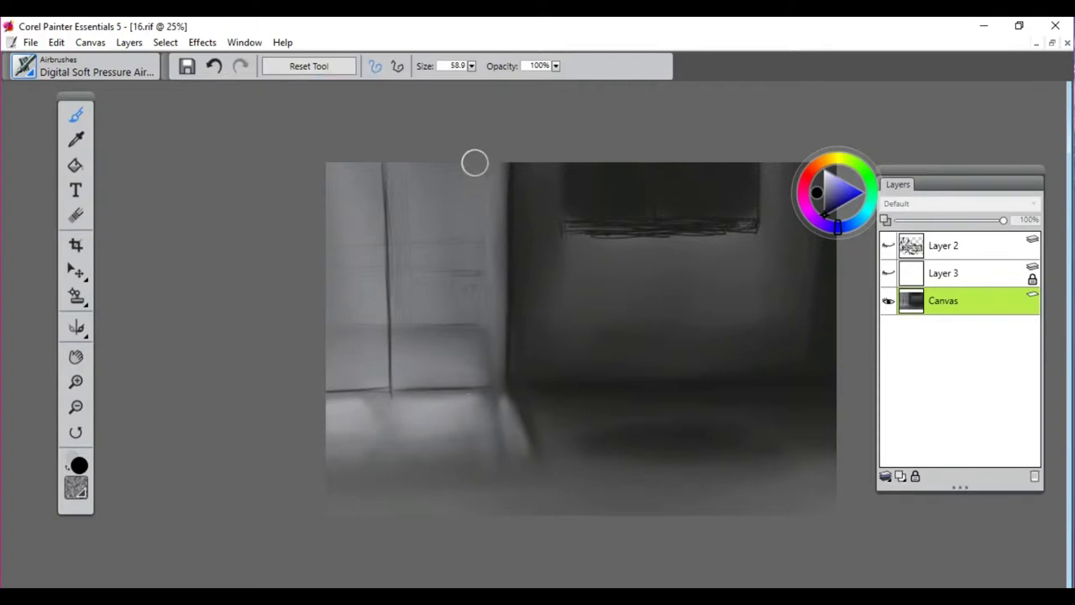
{"action": "mouse_move", "coordinate": [473, 163]}
{"action": "left_mouse_down"}
{"action": "mouse_move", "coordinate": [473, 247]}
{"action": "mouse_move", "coordinate": [329, 334]}
{"action": "left_mouse_up"}
Blend the new shading around the window, pillar and floor with Just Add Water, adjusting the brush size
{"action": "key", "text": "ctrl+b"}
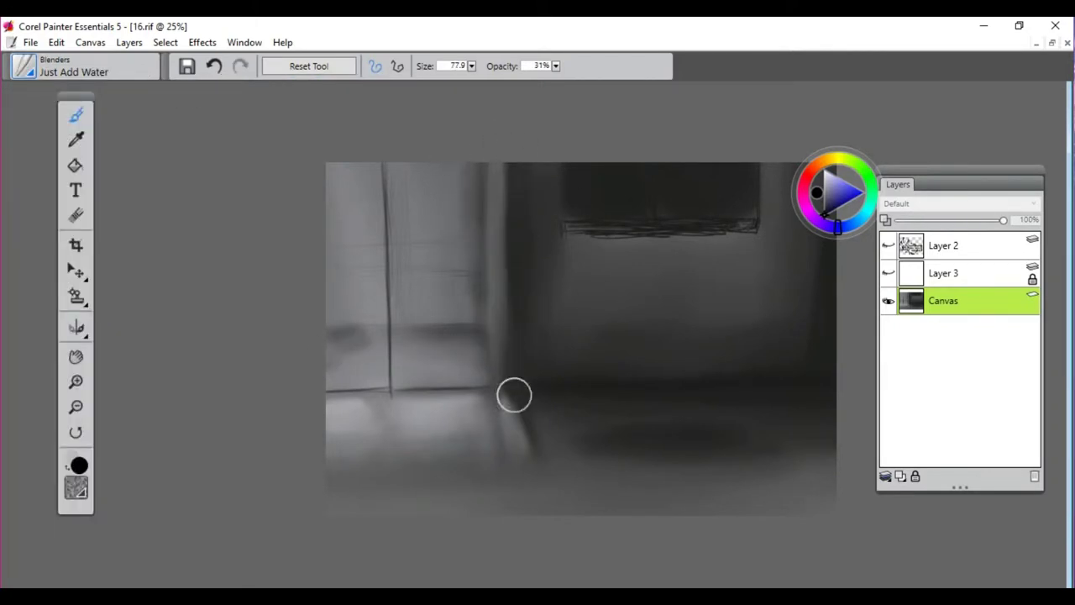
{"action": "key", "text": "bracketleft"}
{"action": "key", "text": "bracketleft"}
{"action": "key", "text": "bracketleft"}
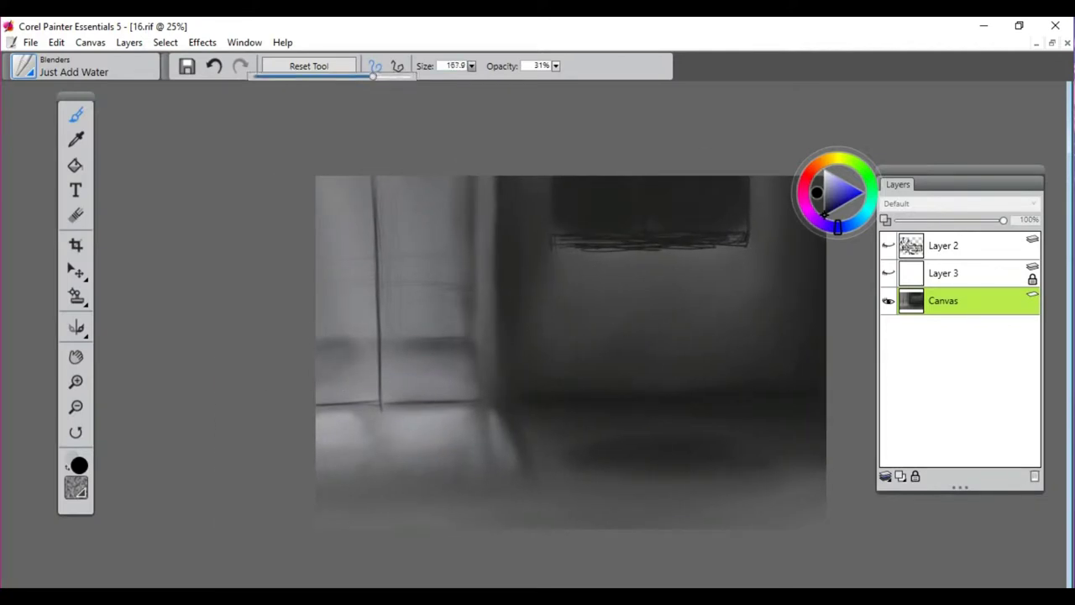
{"action": "key", "text": "bracketleft"}
{"action": "key", "text": "bracketleft"}
{"action": "key", "text": "bracketleft"}
{"action": "key", "text": "bracketleft"}
{"action": "key", "text": "bracketleft"}
{"action": "key", "text": "bracketleft"}
{"action": "key", "text": "bracketleft"}
{"action": "key", "text": "bracketleft"}
{"action": "key", "text": "bracketleft"}
{"action": "key", "text": "ctrl+equal"}
{"action": "mouse_move", "coordinate": [554, 252]}
{"action": "left_mouse_down"}
{"action": "mouse_move", "coordinate": [559, 194]}
{"action": "mouse_move", "coordinate": [582, 332]}
{"action": "left_mouse_up"}
Brighten the reflections on the floor beneath the window with the light-grey airbrush at size 58.9
{"action": "key", "text": "ctrl+b"}
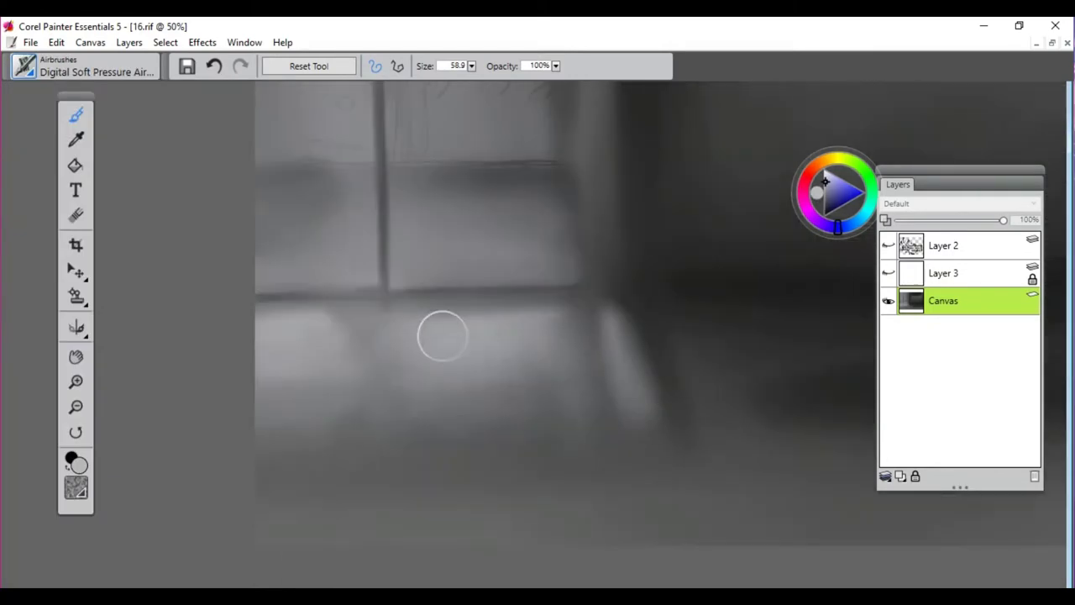
{"action": "left_click_drag", "start_coordinate": [442, 335], "coordinate": [528, 387]}
Airbrush a light-grey highlight down the pillar at size 26.4 and darken its edge with black
{"action": "key", "text": "bracketleft"}
{"action": "key", "text": "bracketleft"}
{"action": "key", "text": "bracketleft"}
{"action": "key", "text": "bracketleft"}
{"action": "key", "text": "bracketleft"}
{"action": "key", "text": "bracketleft"}
{"action": "key", "text": "bracketleft"}
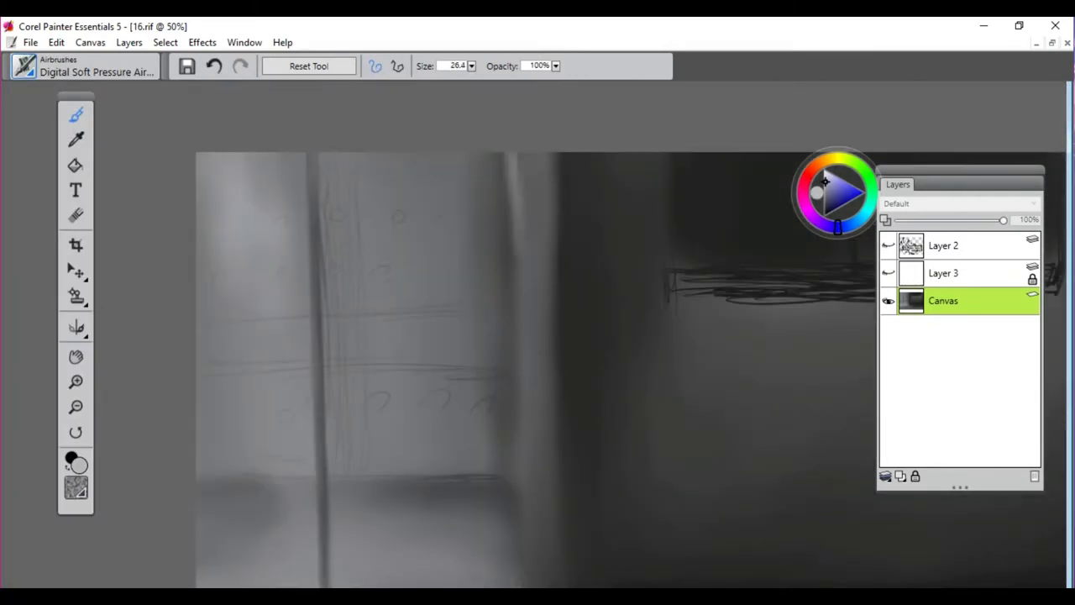
{"action": "key", "text": "ctrl+minus"}
{"action": "left_click_drag", "start_coordinate": [528, 252], "coordinate": [530, 356]}
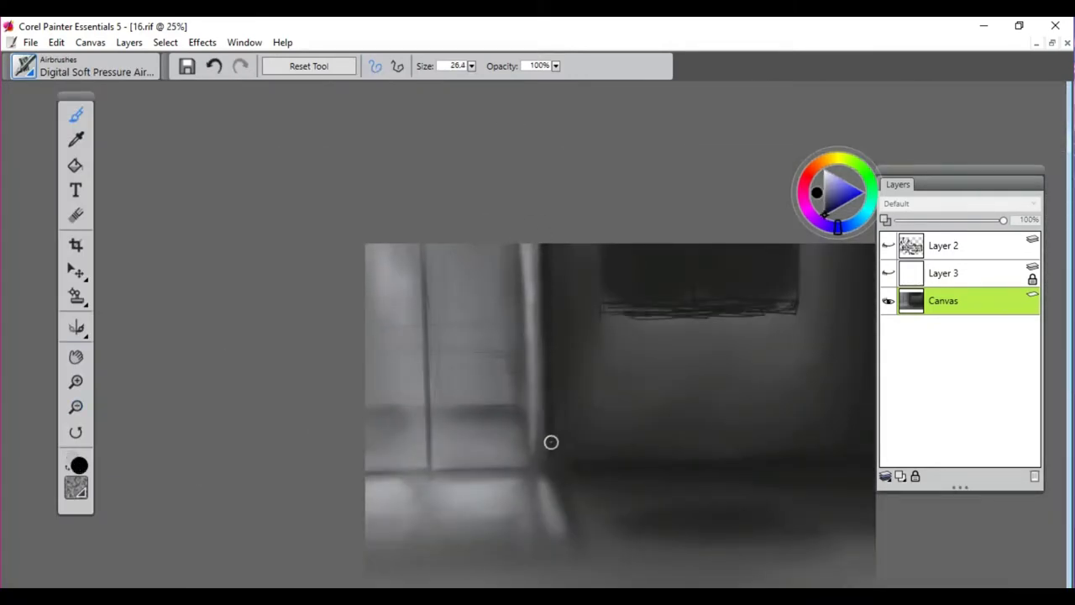
{"action": "mouse_move", "coordinate": [550, 469]}
{"action": "left_mouse_down"}
{"action": "mouse_move", "coordinate": [480, 456]}
{"action": "mouse_move", "coordinate": [539, 322]}
{"action": "left_mouse_up"}
Airbrush soft light grey over the window panes at size 106.6
{"action": "left_click", "coordinate": [539, 322], "text": "alt"}
{"action": "key", "text": "bracketright"}
{"action": "key", "text": "bracketright"}
{"action": "key", "text": "bracketright"}
{"action": "key", "text": "bracketright"}
{"action": "key", "text": "bracketright"}
{"action": "key", "text": "bracketright"}
{"action": "key", "text": "bracketright"}
{"action": "key", "text": "bracketright"}
{"action": "key", "text": "bracketright"}
{"action": "key", "text": "bracketright"}
{"action": "key", "text": "bracketright"}
{"action": "key", "text": "bracketright"}
{"action": "left_click_drag", "start_coordinate": [523, 270], "coordinate": [504, 361]}
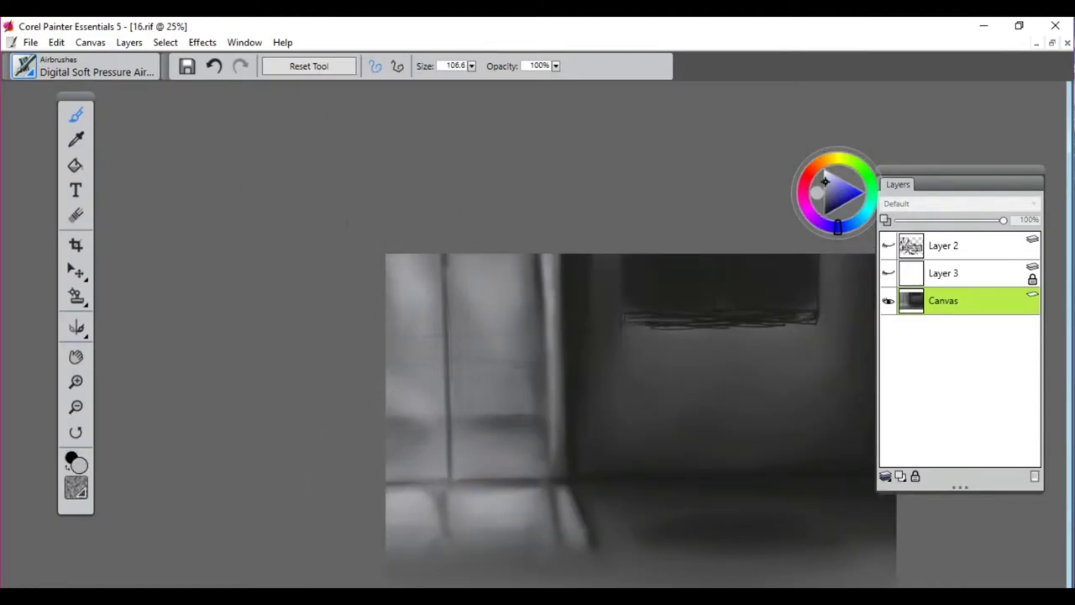
Airbrush thin light-grey highlights along the window's vertical bar and the pillar at size 18.0, then switch the colour to black
{"action": "key", "text": "bracketleft"}
{"action": "key", "text": "bracketleft"}
{"action": "key", "text": "bracketleft"}
{"action": "key", "text": "bracketleft"}
{"action": "key", "text": "bracketleft"}
{"action": "key", "text": "bracketleft"}
{"action": "key", "text": "bracketleft"}
{"action": "key", "text": "bracketleft"}
{"action": "key", "text": "bracketleft"}
{"action": "key", "text": "bracketleft"}
{"action": "key", "text": "bracketleft"}
{"action": "key", "text": "bracketleft"}
{"action": "key", "text": "bracketleft"}
{"action": "key", "text": "bracketleft"}
{"action": "key", "text": "bracketleft"}
{"action": "key", "text": "ctrl+minus"}
{"action": "key", "text": "ctrl+minus"}
{"action": "key", "text": "ctrl+minus"}
{"action": "key", "text": "ctrl+plus"}
{"action": "key", "text": "ctrl+plus"}
{"action": "key", "text": "ctrl+plus"}
{"action": "key", "text": "ctrl+plus"}
{"action": "key", "text": "ctrl+plus"}
{"action": "left_click_drag", "start_coordinate": [499, 135], "coordinate": [500, 395]}
{"action": "left_click_drag", "start_coordinate": [638, 189], "coordinate": [643, 474]}
{"action": "key", "text": "shift+s"}
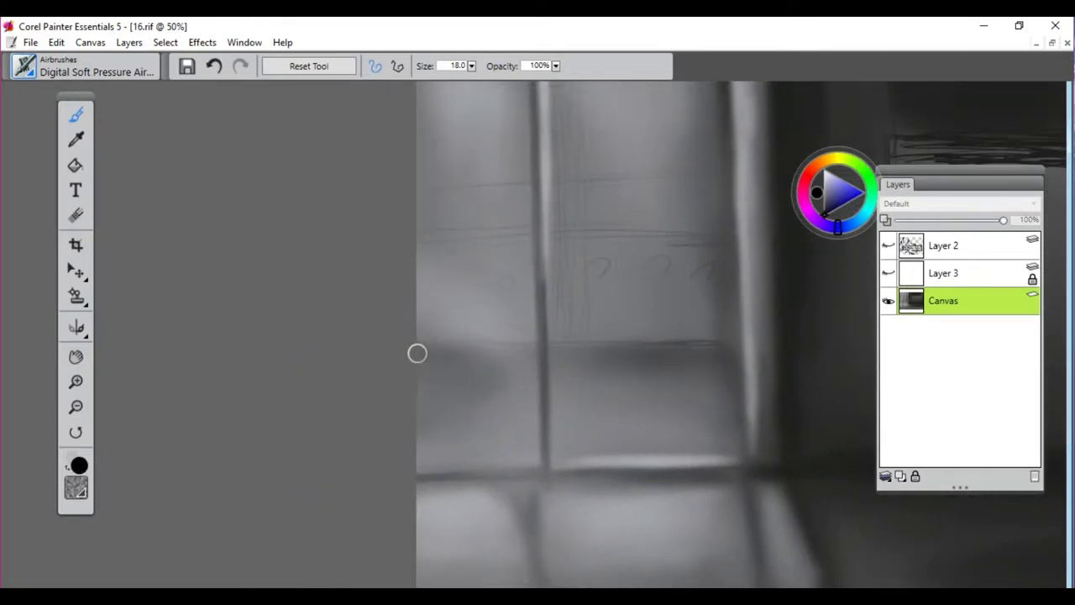
Airbrush black shadows along the window's inner ledge at size 18.0 and soften them with the Just Add Water blender at size 32.6
{"action": "mouse_move", "coordinate": [415, 353]}
{"action": "left_mouse_down"}
{"action": "mouse_move", "coordinate": [730, 347]}
{"action": "mouse_move", "coordinate": [731, 401]}
{"action": "left_mouse_up"}
{"action": "mouse_move", "coordinate": [597, 334]}
{"action": "left_mouse_down"}
{"action": "mouse_move", "coordinate": [618, 329]}
{"action": "mouse_move", "coordinate": [573, 478]}
{"action": "left_mouse_up"}
{"action": "left_click", "coordinate": [84, 65]}
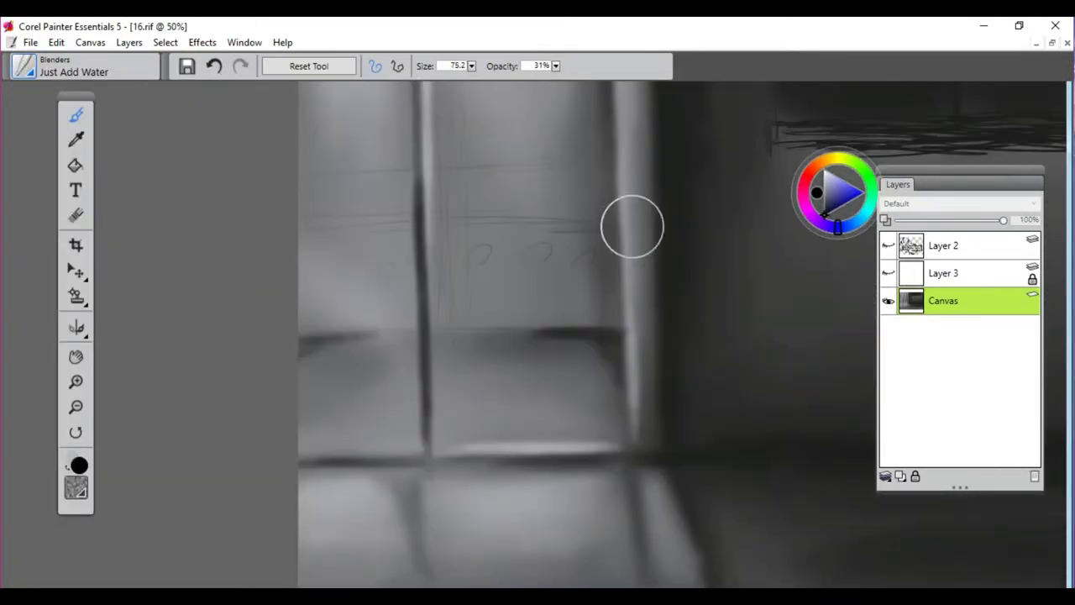
{"action": "scroll", "coordinate": [619, 304], "scroll_direction": "down", "scroll_amount": 5}
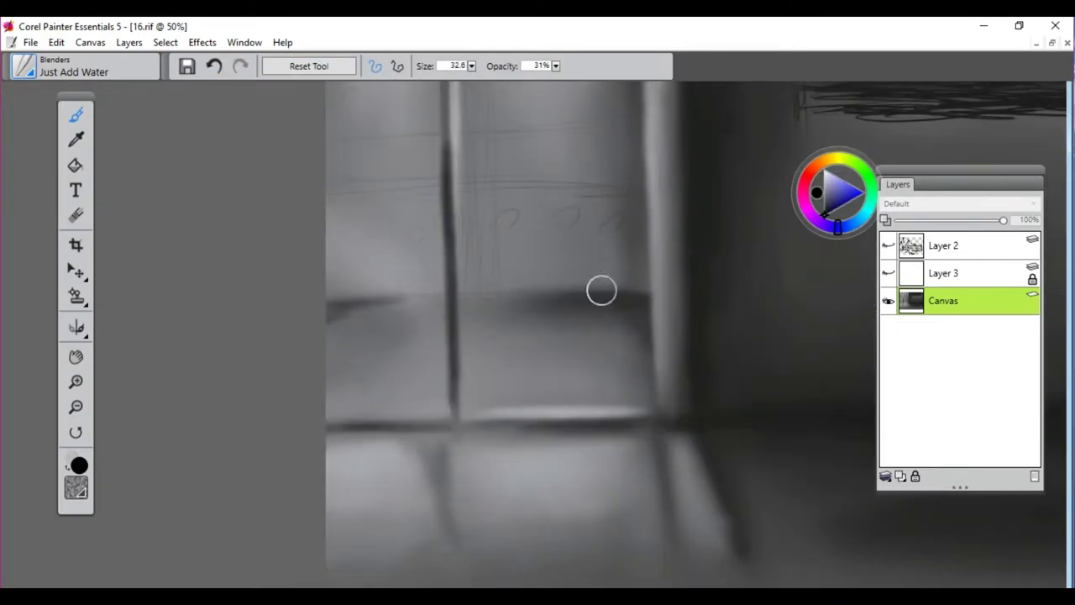
{"action": "scroll", "coordinate": [601, 290], "scroll_direction": "left", "scroll_amount": 3}
{"action": "scroll", "coordinate": [739, 427], "scroll_direction": "down", "scroll_amount": 3}
{"action": "scroll", "coordinate": [710, 442], "scroll_direction": "right", "scroll_amount": 4}
{"action": "scroll", "coordinate": [526, 260], "scroll_direction": "up", "scroll_amount": 2}
{"action": "scroll", "coordinate": [526, 259], "scroll_direction": "left", "scroll_amount": 3}
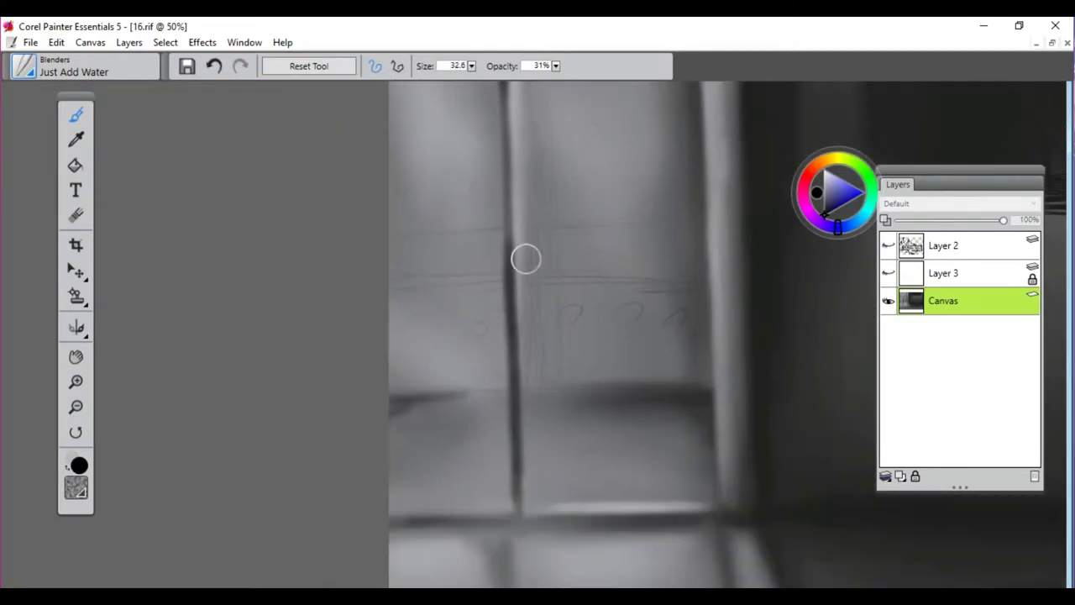
Blend the scribbled lower edge of the dark rectangle on the wall using the Just Add Water blender
{"action": "scroll", "coordinate": [209, 456], "scroll_direction": "up", "scroll_amount": 3}
{"action": "scroll", "coordinate": [714, 192], "scroll_direction": "right", "scroll_amount": 4}
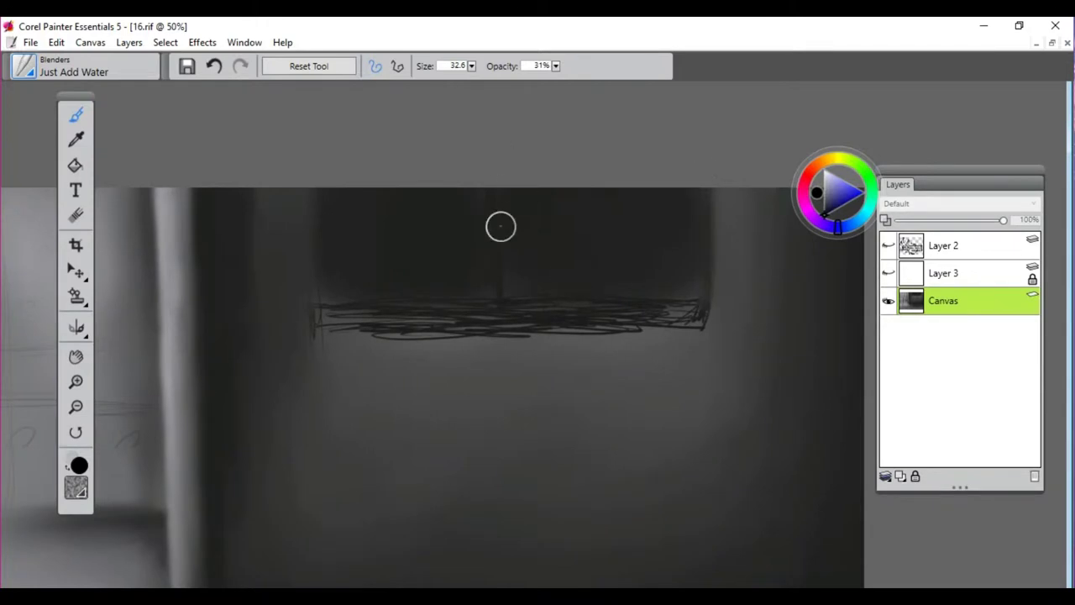
{"action": "key", "text": "ctrl+minus"}
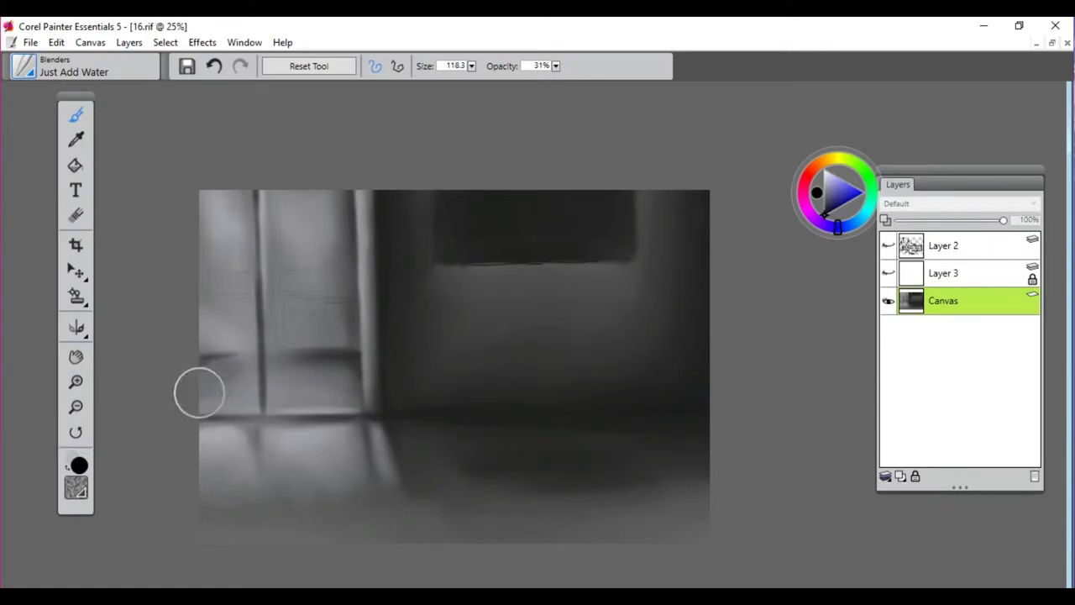
Airbrush thin black lines beside the window's vertical bar and along the inner ledge with the Digital Soft Pressure Airbrush at size 14.1
{"action": "key", "text": "ctrl+plus"}
{"action": "key", "text": "ctrl+plus"}
{"action": "left_click", "coordinate": [74, 67]}
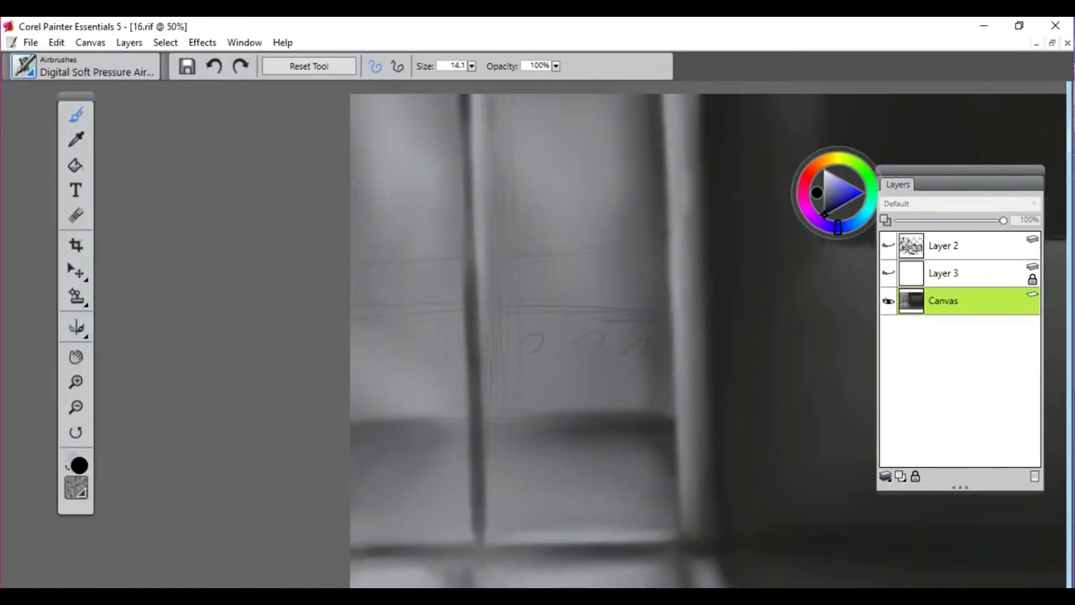
{"action": "left_click_drag", "start_coordinate": [492, 99], "coordinate": [502, 420]}
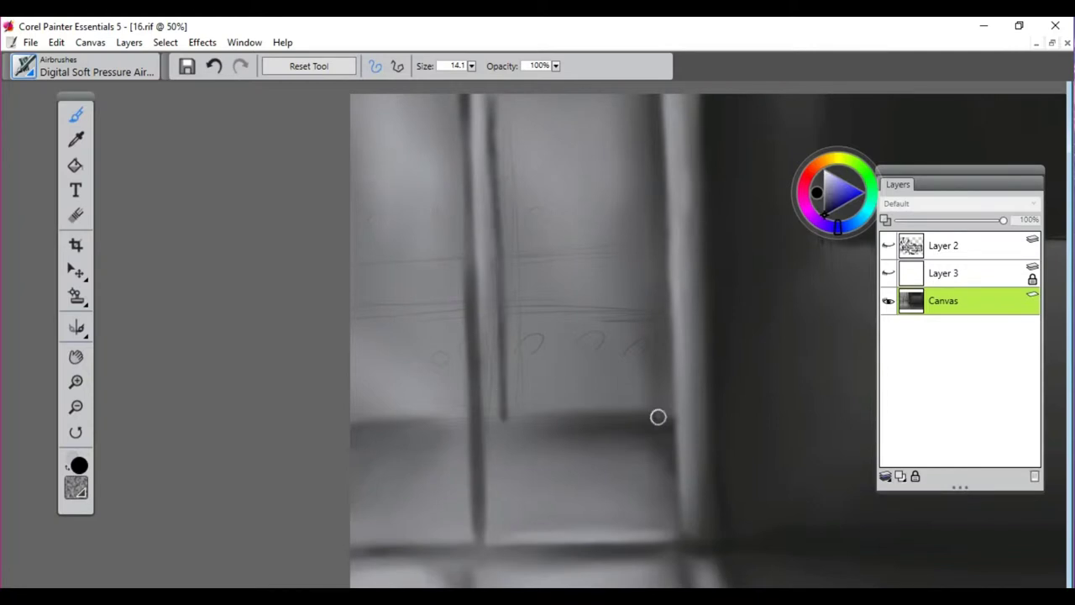
{"action": "left_click_drag", "start_coordinate": [657, 416], "coordinate": [337, 425]}
{"action": "scroll", "coordinate": [474, 106], "scroll_direction": "down", "scroll_amount": 2}
Airbrush thin light-grey highlights down the window's vertical bar, the pillar edge and the inner line at size 14.1
{"action": "left_click_drag", "start_coordinate": [485, 220], "coordinate": [492, 454]}
{"action": "scroll", "coordinate": [515, 108], "scroll_direction": "up", "scroll_amount": 2}
{"action": "scroll", "coordinate": [631, 327], "scroll_direction": "right", "scroll_amount": 2}
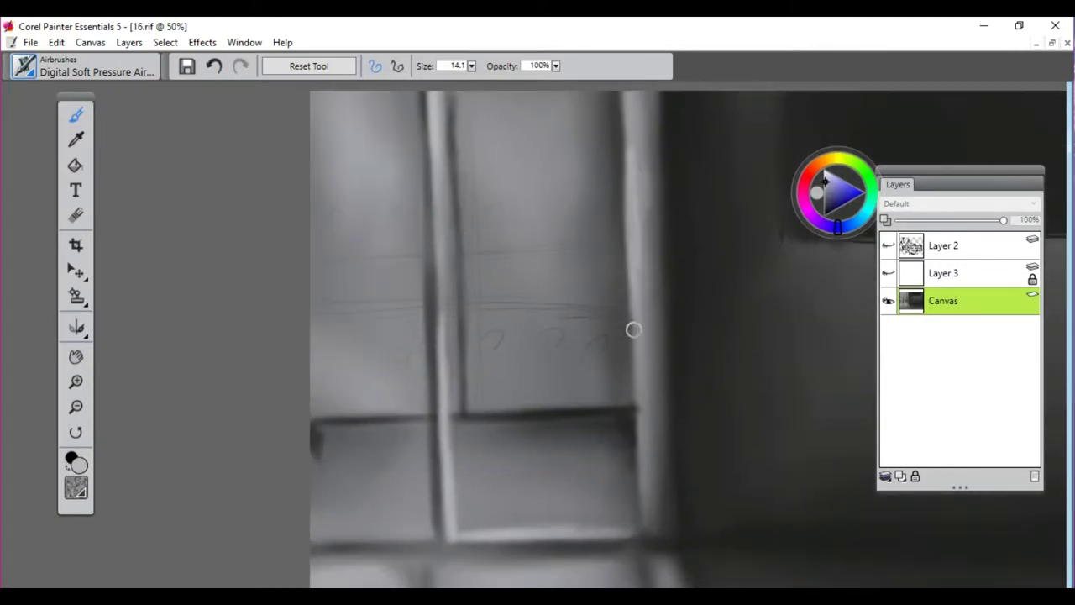
{"action": "mouse_move", "coordinate": [631, 328]}
{"action": "left_mouse_down"}
{"action": "mouse_move", "coordinate": [629, 120]}
{"action": "mouse_move", "coordinate": [640, 434]}
{"action": "left_mouse_up"}
{"action": "scroll", "coordinate": [593, 209], "scroll_direction": "left", "scroll_amount": 3}
{"action": "left_click_drag", "start_coordinate": [593, 209], "coordinate": [595, 357]}
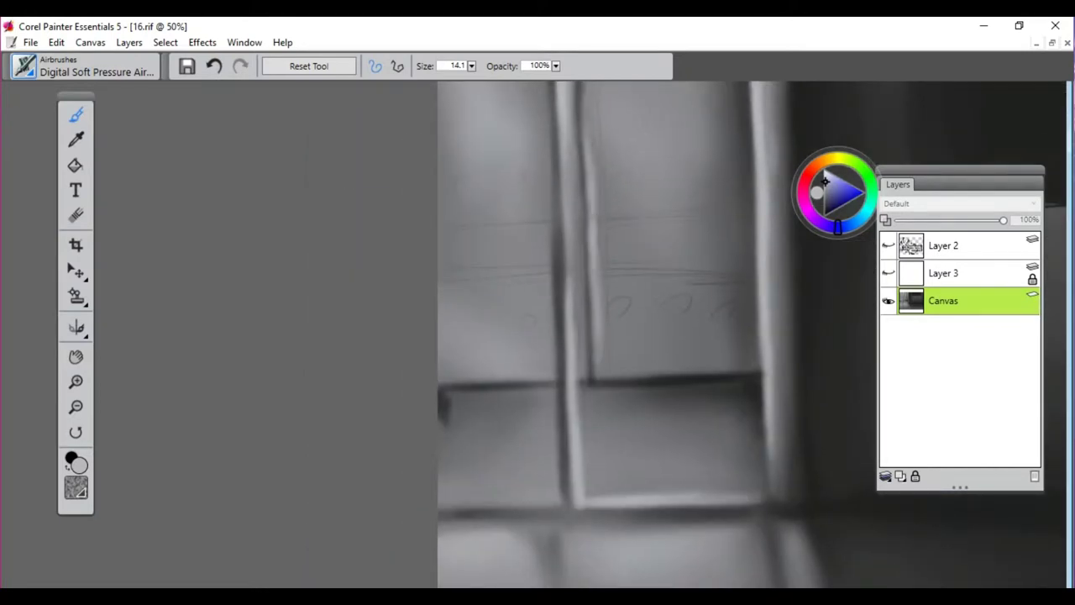
Soften the new lines beside the vertical bar and the ledge shadow with the Just Add Water blender at size 24.7
{"action": "key", "text": "b"}
{"action": "scroll", "coordinate": [586, 375], "scroll_direction": "up", "scroll_amount": 3}
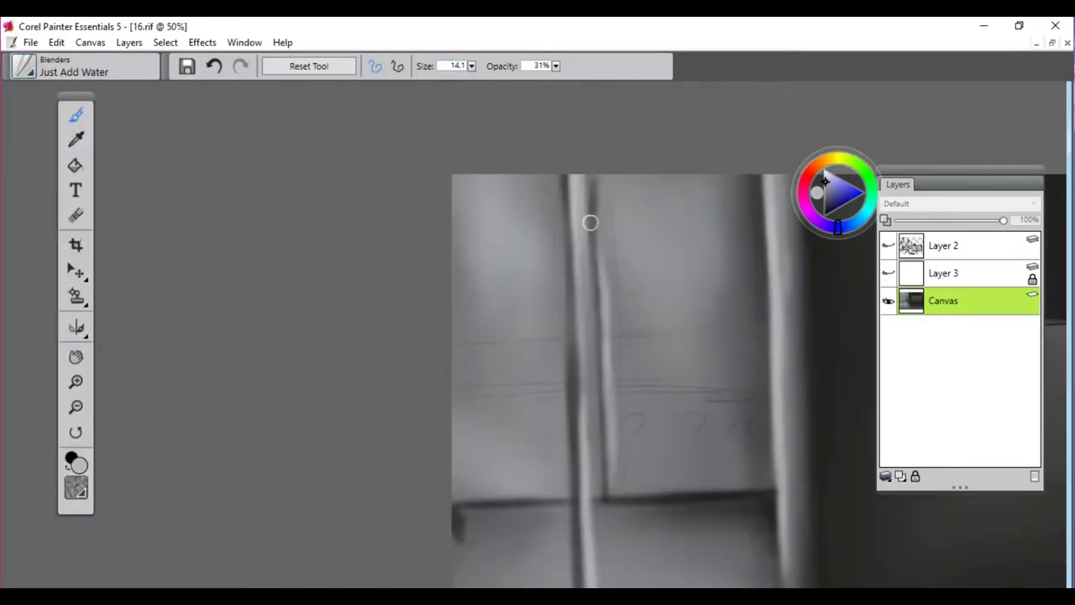
{"action": "key", "text": "bracketright"}
{"action": "key", "text": "bracketright"}
{"action": "key", "text": "bracketright"}
{"action": "key", "text": "bracketright"}
{"action": "key", "text": "bracketright"}
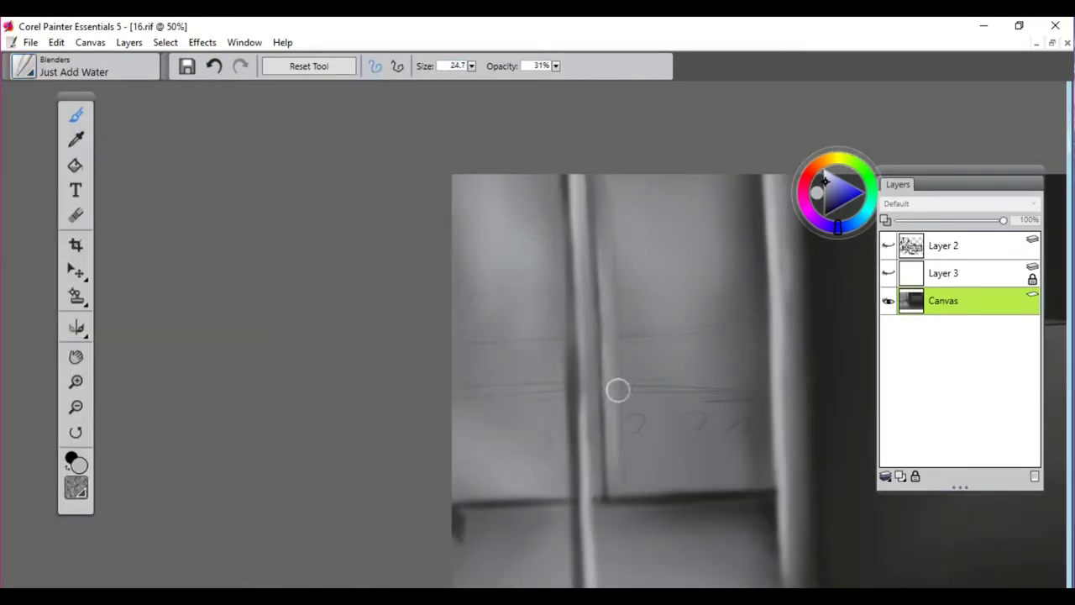
{"action": "scroll", "coordinate": [618, 390], "scroll_direction": "down", "scroll_amount": 4}
{"action": "mouse_move", "coordinate": [682, 342]}
{"action": "left_mouse_down"}
{"action": "mouse_move", "coordinate": [728, 344]}
{"action": "mouse_move", "coordinate": [408, 374]}
{"action": "mouse_move", "coordinate": [637, 379]}
{"action": "mouse_move", "coordinate": [751, 351]}
{"action": "left_mouse_up"}
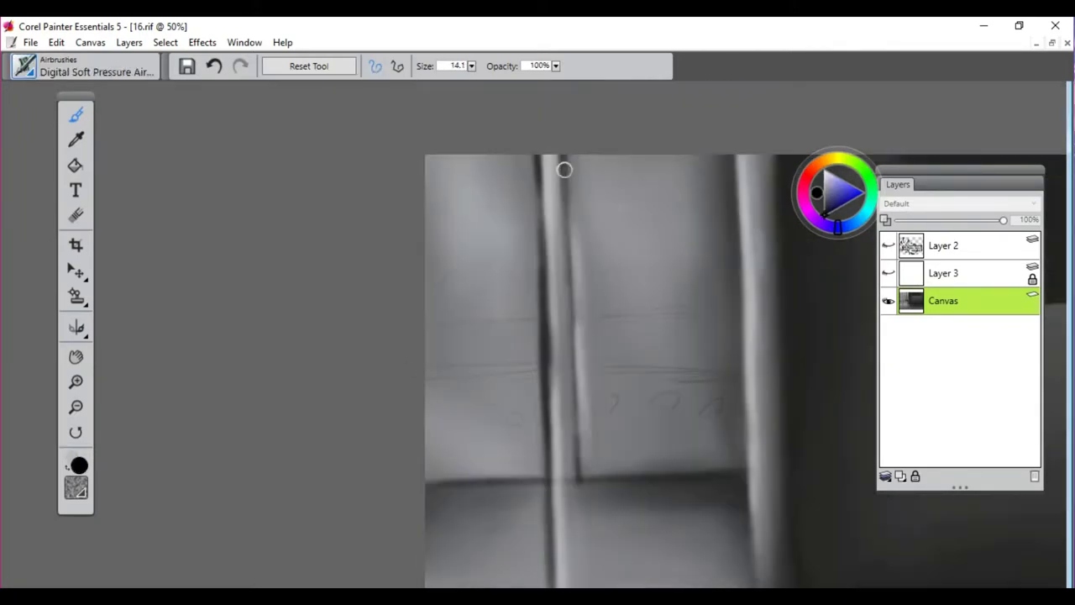
Darken the line beside the window's vertical bar in black at size 14.1 and paint the bar's dark reflection on the floor
{"action": "left_click_drag", "start_coordinate": [563, 168], "coordinate": [577, 453]}
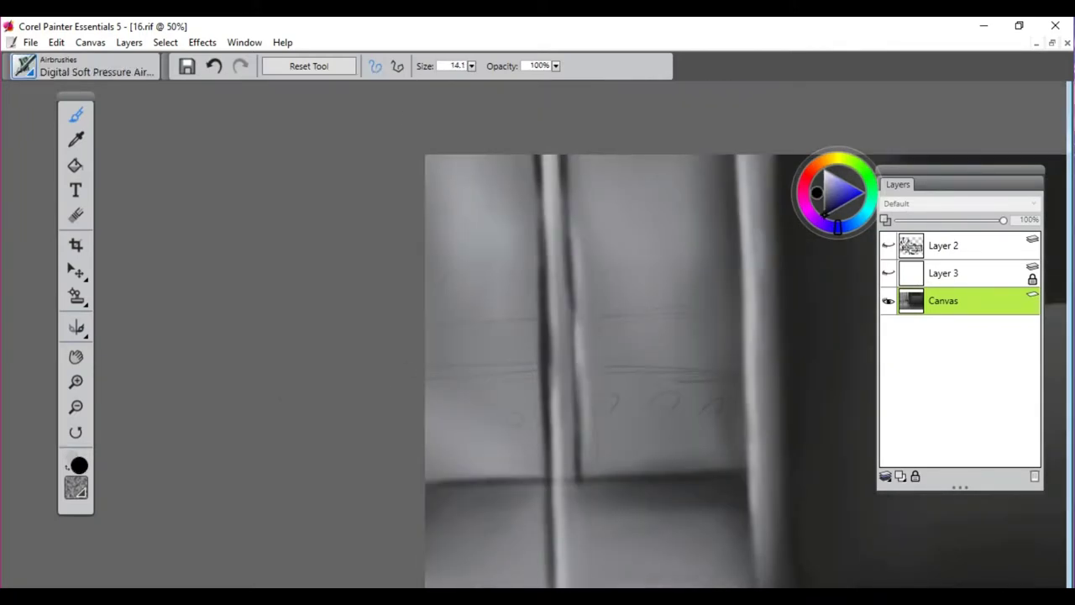
{"action": "scroll", "coordinate": [581, 387], "scroll_direction": "down", "scroll_amount": 3}
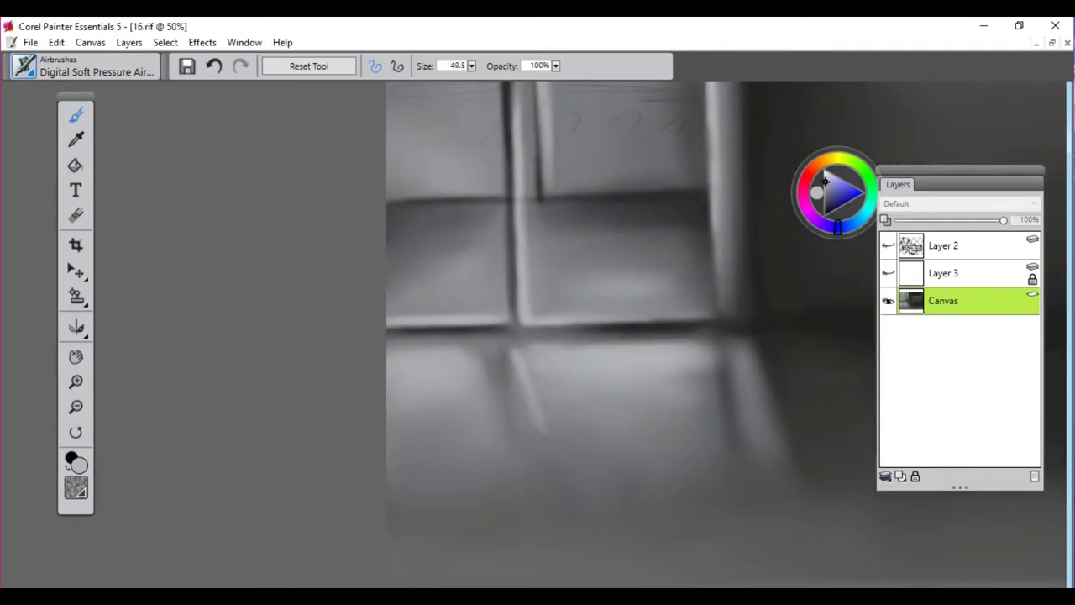
{"action": "key", "text": "ctrl+z"}
{"action": "left_click_drag", "start_coordinate": [495, 346], "coordinate": [504, 446]}
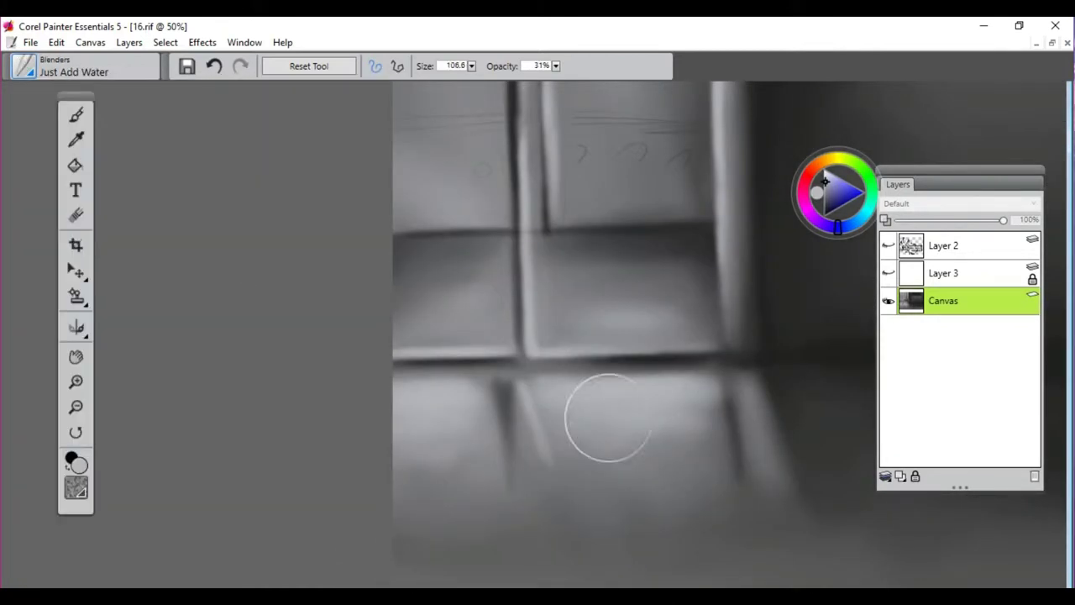
Blend the vertical bar's reflection on the floor with the Just Add Water blender at size 38.8
{"action": "key", "text": "bracketleft"}
{"action": "key", "text": "bracketleft"}
{"action": "key", "text": "bracketleft"}
{"action": "key", "text": "bracketleft"}
{"action": "left_click_drag", "start_coordinate": [558, 496], "coordinate": [514, 396]}
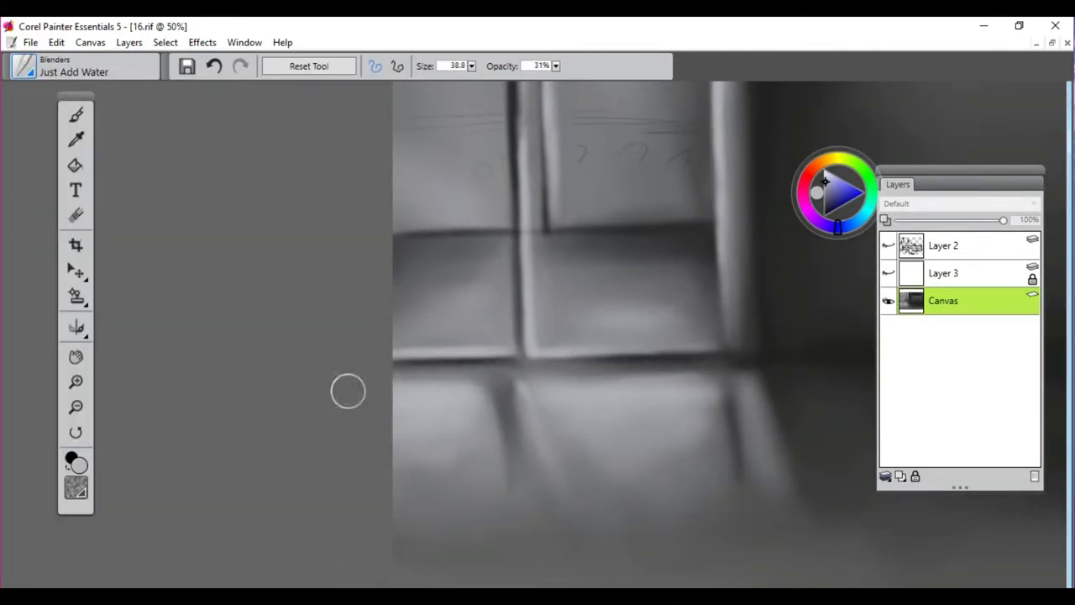
Smooth the window area with the Just Add Water blender, and airbrush black shadows across the floor at size 77.9
{"action": "left_click", "coordinate": [72, 459]}
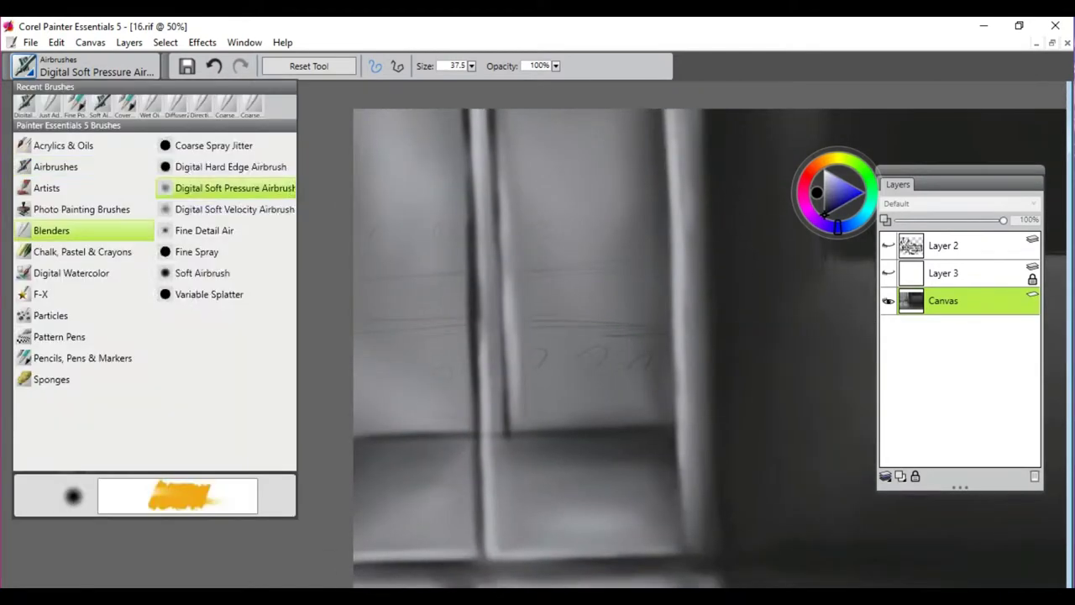
{"action": "left_click", "coordinate": [50, 105]}
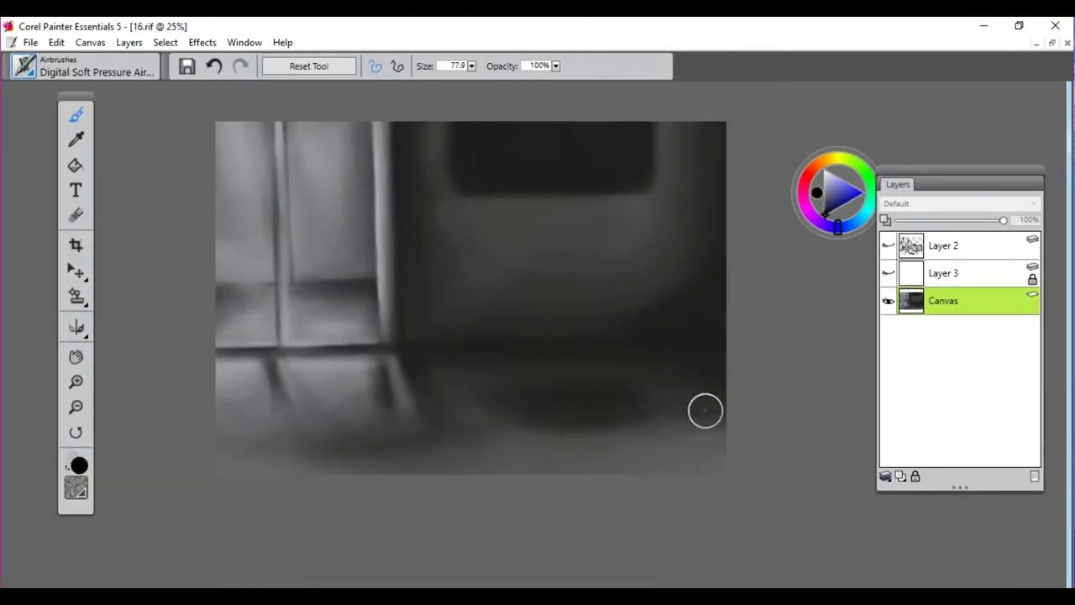
{"action": "mouse_move", "coordinate": [704, 410]}
{"action": "left_mouse_down"}
{"action": "mouse_move", "coordinate": [630, 398]}
{"action": "mouse_move", "coordinate": [411, 444]}
{"action": "left_mouse_up"}
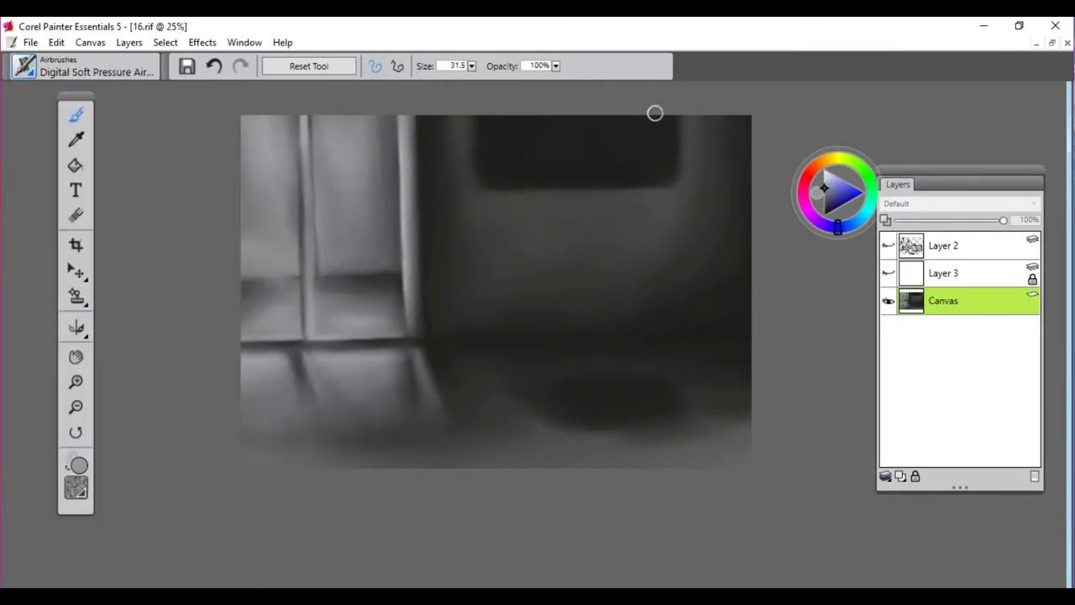
Airbrush a light-grey frame around the dark wall rectangle at size 31.5 and blend it with Just Add Water at size 28.4
{"action": "mouse_move", "coordinate": [683, 165]}
{"action": "left_mouse_down"}
{"action": "mouse_move", "coordinate": [665, 185]}
{"action": "mouse_move", "coordinate": [621, 183]}
{"action": "left_mouse_up"}
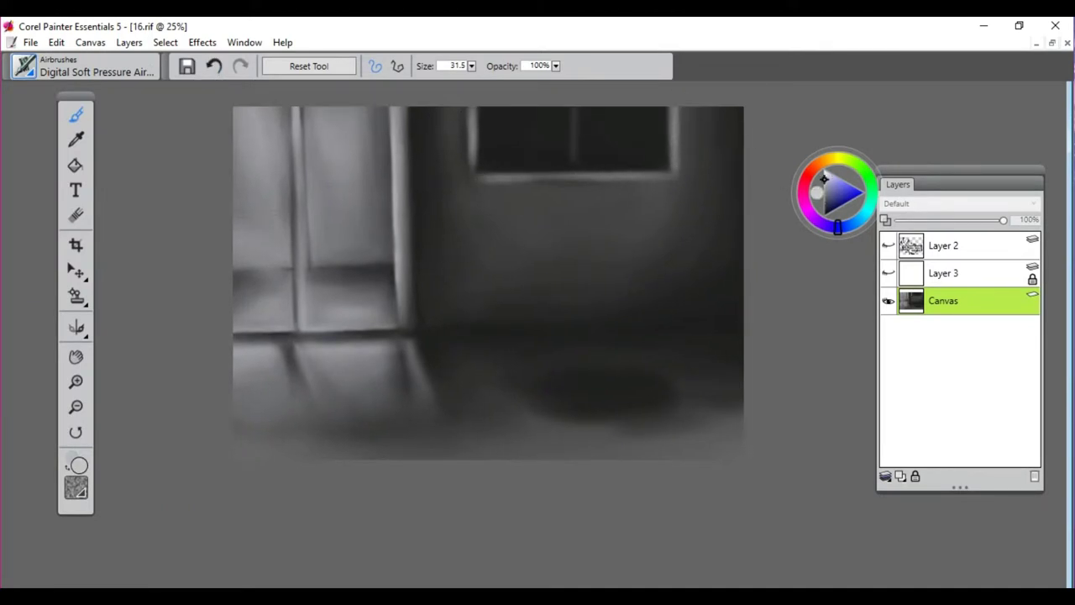
{"action": "key", "text": "slash"}
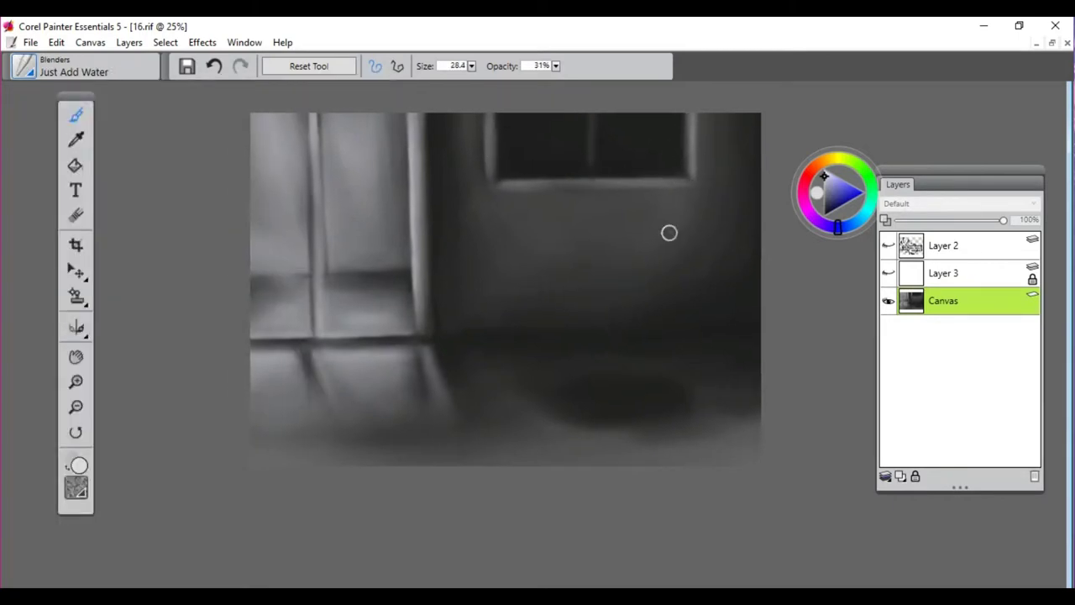
Add a new layer and sketch a jaw with neck and a skeletal hand inside the dark frame using the light-grey Fine Point pen, size 5.0
{"action": "key", "text": "ctrl+shift+n"}
{"action": "key", "text": "slash"}
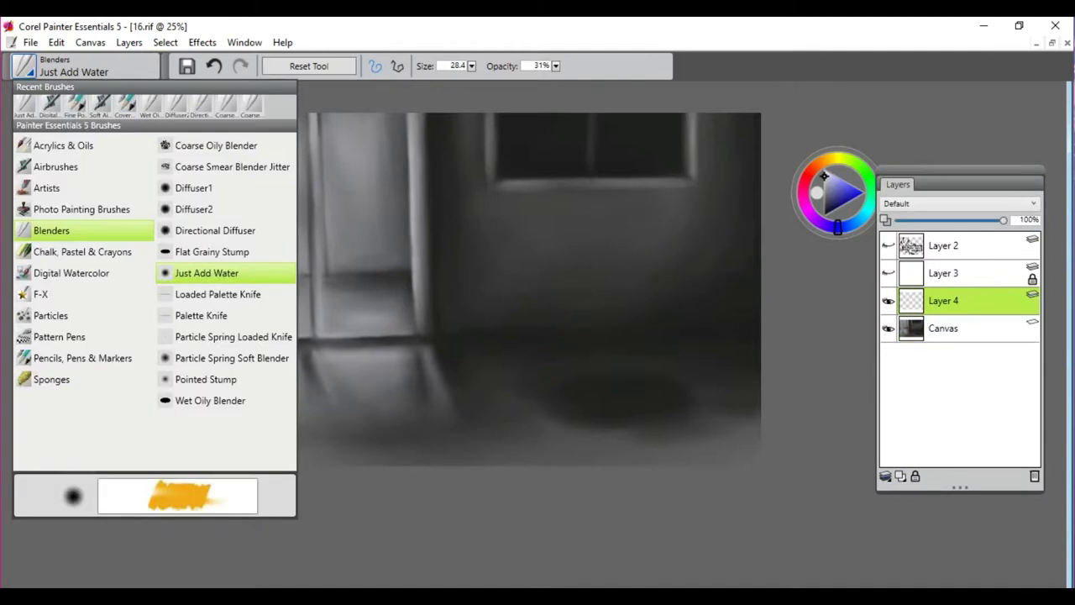
{"action": "left_click", "coordinate": [95, 355]}
{"action": "left_click", "coordinate": [196, 249]}
{"action": "key", "text": "ctrl+plus"}
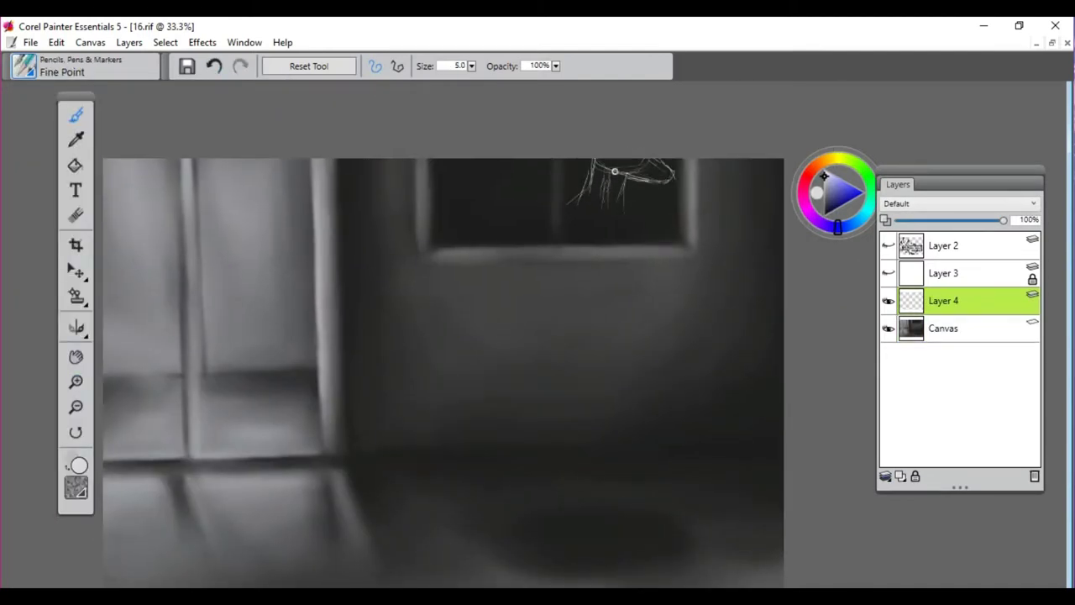
{"action": "key", "text": "ctrl+z"}
{"action": "key", "text": "ctrl+plus"}
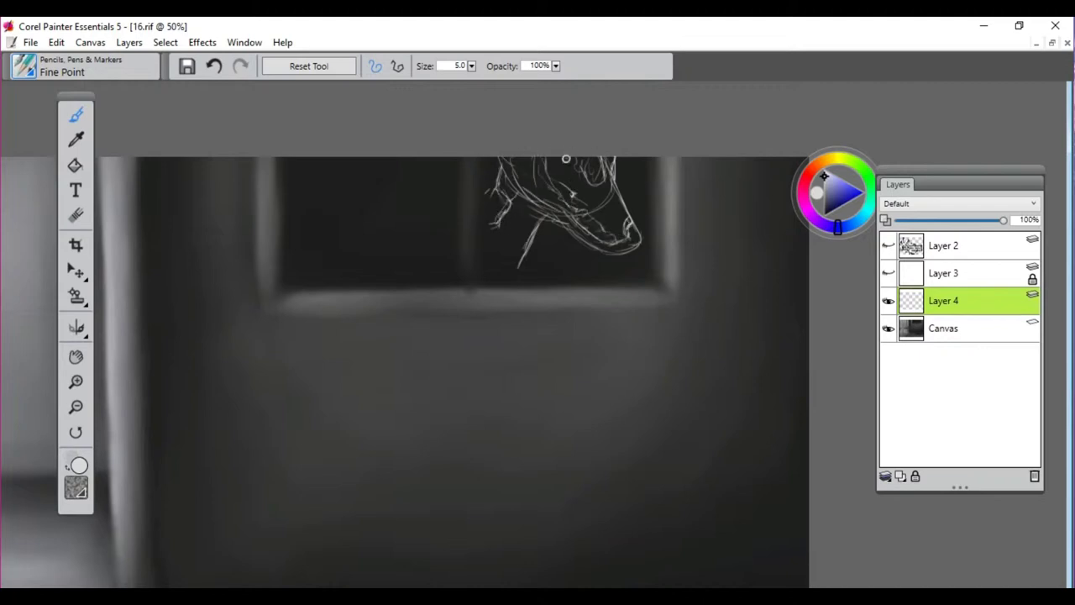
{"action": "left_click_drag", "start_coordinate": [524, 268], "coordinate": [561, 265]}
{"action": "mouse_move", "coordinate": [436, 180]}
{"action": "left_mouse_down"}
{"action": "mouse_move", "coordinate": [565, 217]}
{"action": "mouse_move", "coordinate": [546, 222]}
{"action": "left_mouse_up"}
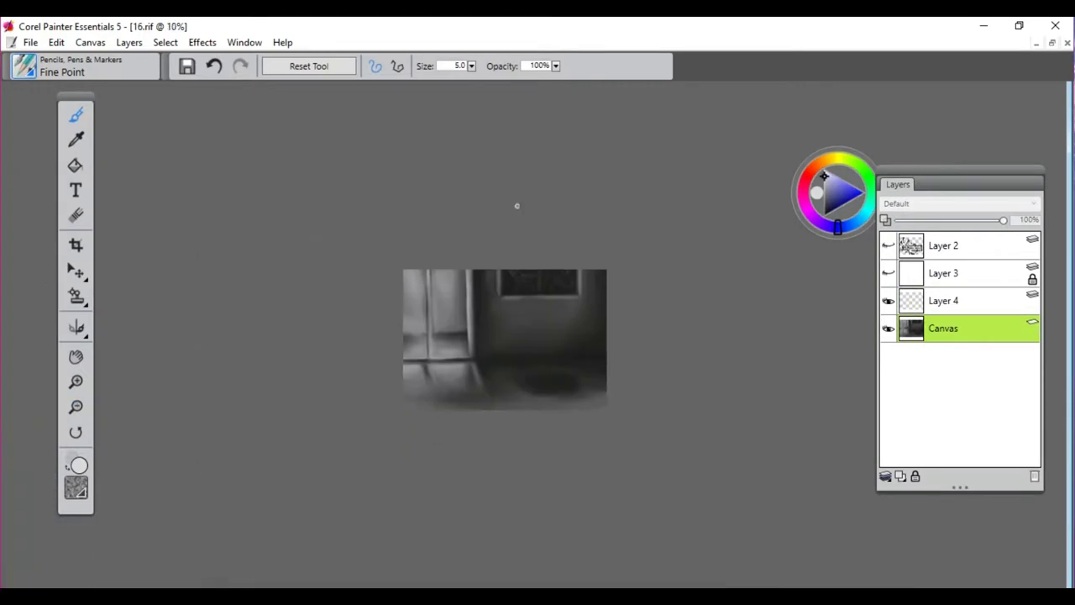
Raise the canvas's contrast to about 34 with Brightness/Contrast and lower the sketch layer's opacity to 25%
{"action": "left_click", "coordinate": [203, 42]}
{"action": "left_click", "coordinate": [252, 135]}
{"action": "left_click_drag", "start_coordinate": [566, 195], "coordinate": [592, 195]}
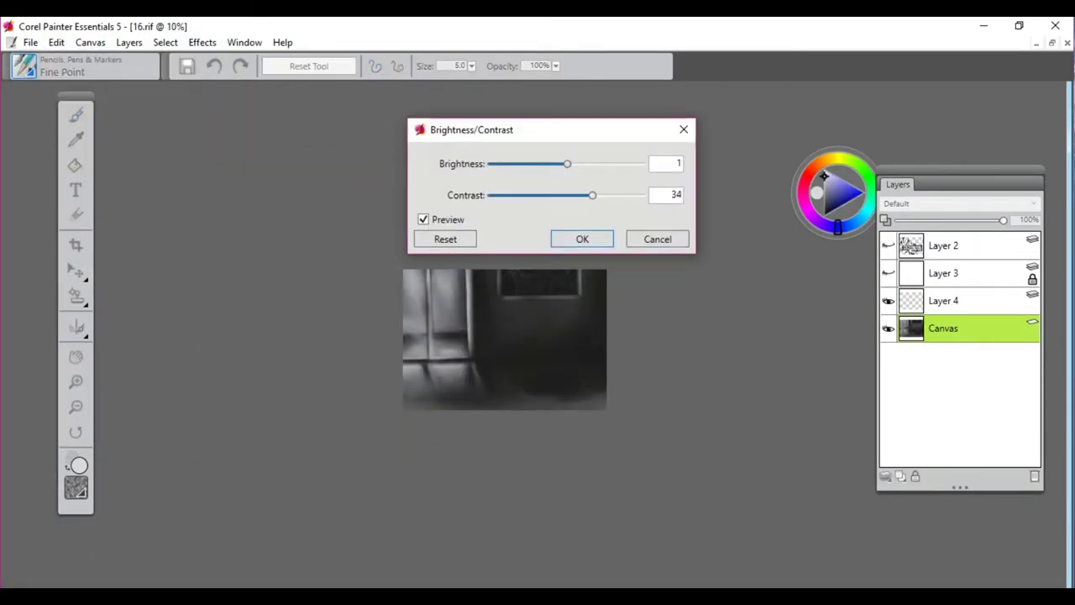
{"action": "key", "text": "Right"}
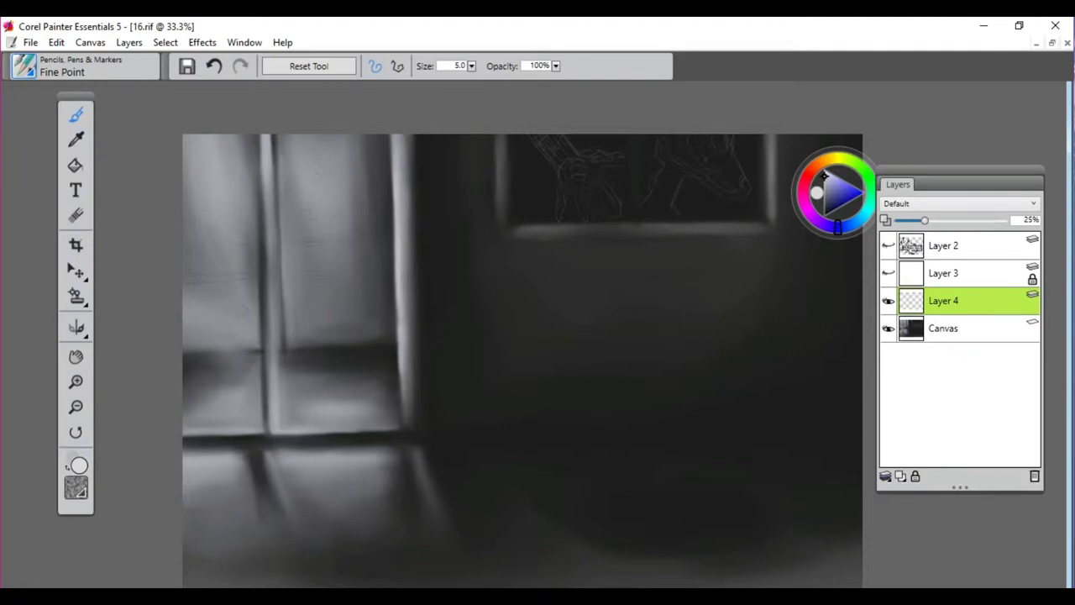
Airbrush the jaw, teeth and spine bones in light grey on the Canvas over the sketch with the Digital Soft Pressure Airbrush
{"action": "left_click_drag", "start_coordinate": [607, 341], "coordinate": [615, 298]}
{"action": "left_click", "coordinate": [25, 66]}
{"action": "left_click", "coordinate": [72, 144]}
{"action": "left_click", "coordinate": [202, 135]}
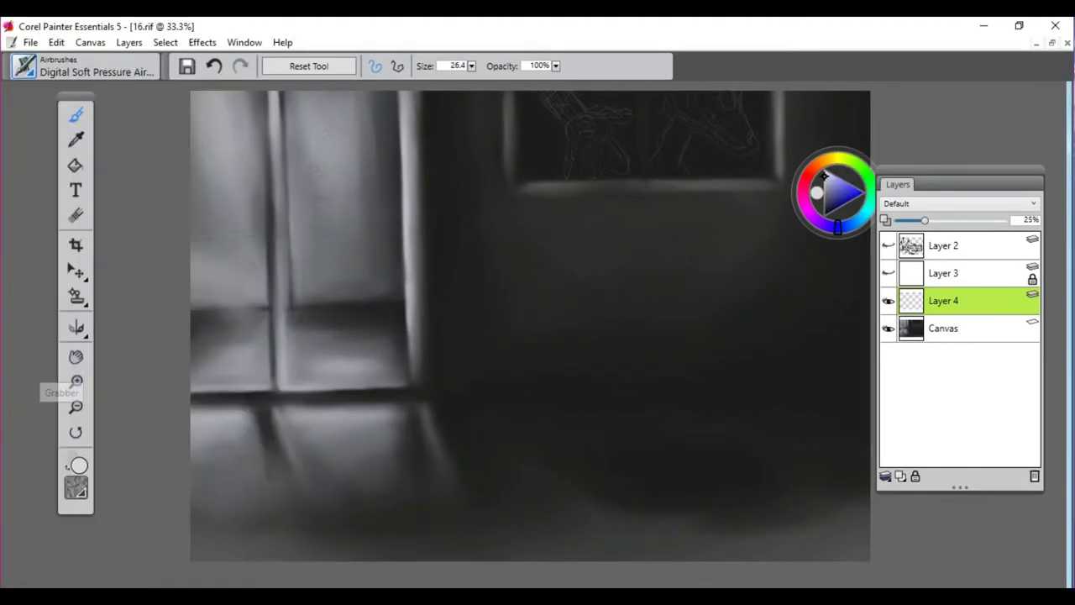
{"action": "key", "text": "ctrl+plus"}
{"action": "key", "text": "ctrl+plus"}
{"action": "left_click", "coordinate": [943, 327]}
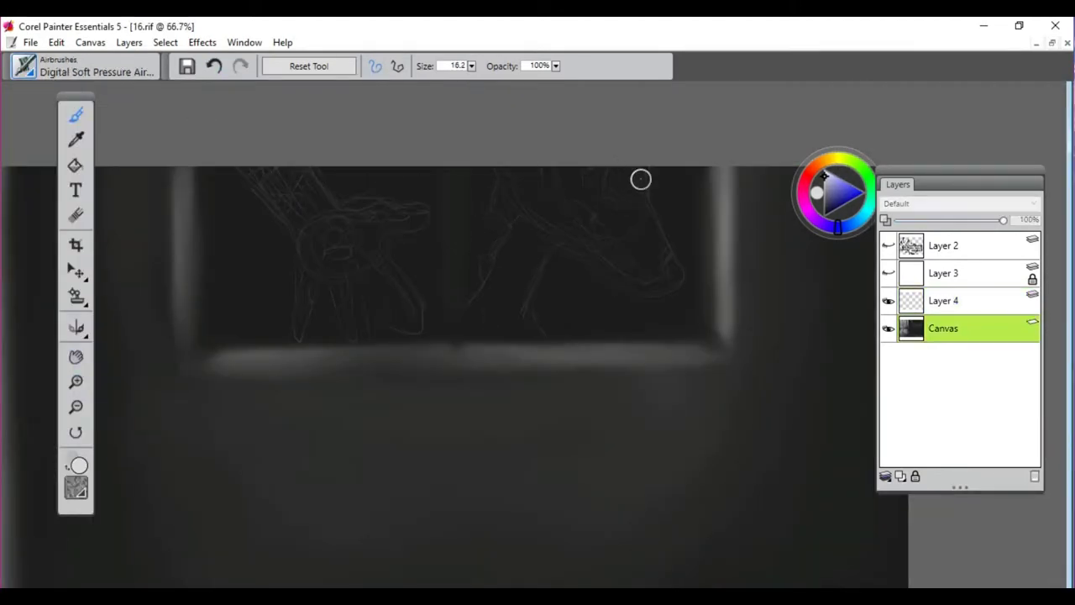
{"action": "mouse_move", "coordinate": [640, 177]}
{"action": "left_mouse_down"}
{"action": "mouse_move", "coordinate": [632, 216]}
{"action": "mouse_move", "coordinate": [611, 219]}
{"action": "mouse_move", "coordinate": [557, 165]}
{"action": "mouse_move", "coordinate": [515, 181]}
{"action": "mouse_move", "coordinate": [614, 236]}
{"action": "mouse_move", "coordinate": [515, 173]}
{"action": "mouse_move", "coordinate": [635, 212]}
{"action": "mouse_move", "coordinate": [501, 215]}
{"action": "mouse_move", "coordinate": [474, 274]}
{"action": "mouse_move", "coordinate": [596, 209]}
{"action": "left_mouse_up"}
{"action": "mouse_move", "coordinate": [649, 246]}
{"action": "left_mouse_down"}
{"action": "mouse_move", "coordinate": [504, 168]}
{"action": "mouse_move", "coordinate": [479, 235]}
{"action": "left_mouse_up"}
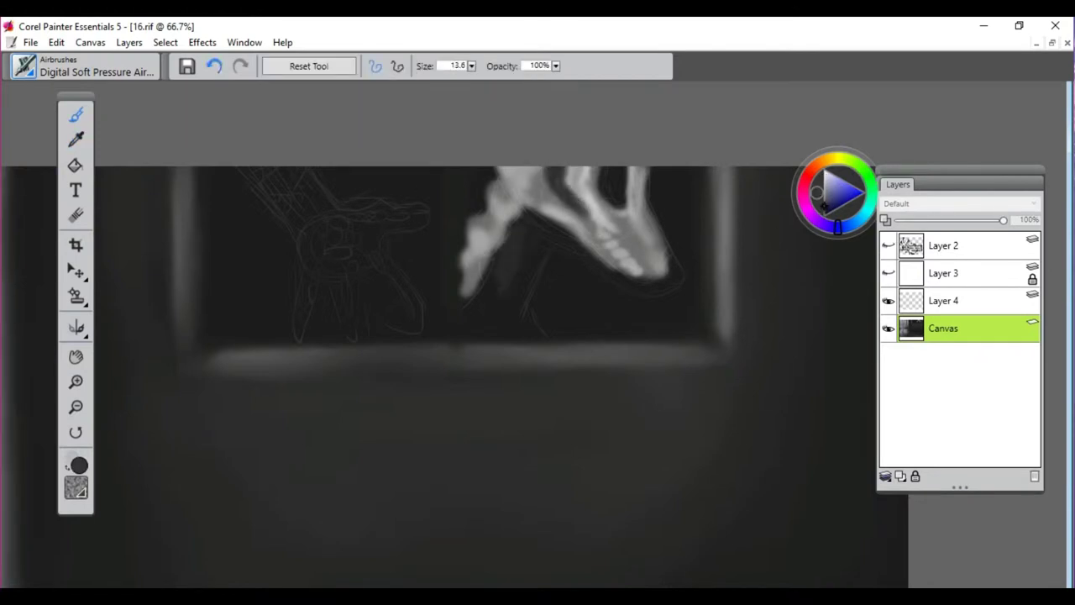
Airbrush dark-grey flesh around the jaw and neck at size 13.6, and hide the sketch on Layer 4
{"action": "left_click_drag", "start_coordinate": [538, 216], "coordinate": [504, 306]}
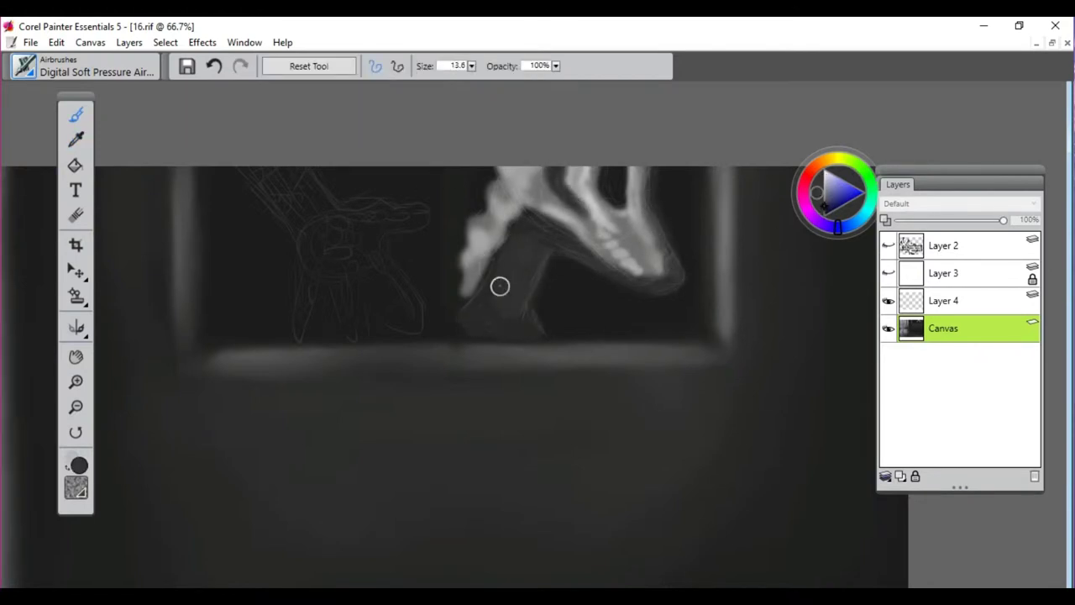
{"action": "left_click", "coordinate": [888, 300]}
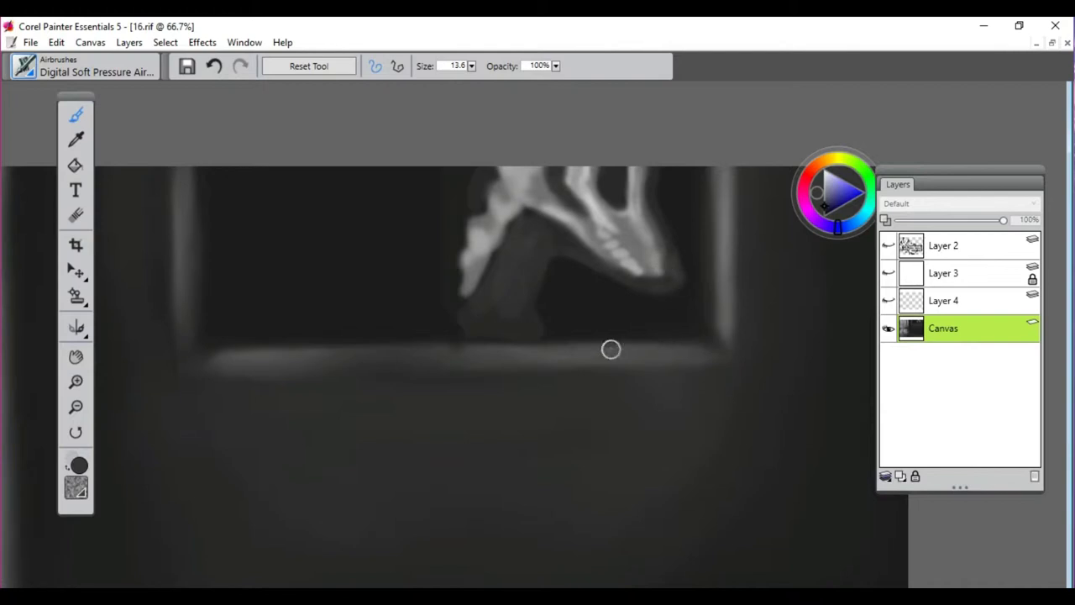
Paint the hand and forearm bones in light grey at size 7.0 and surround them with dark-grey flesh at size 9.3
{"action": "scroll", "coordinate": [610, 348], "scroll_direction": "up", "scroll_amount": 1}
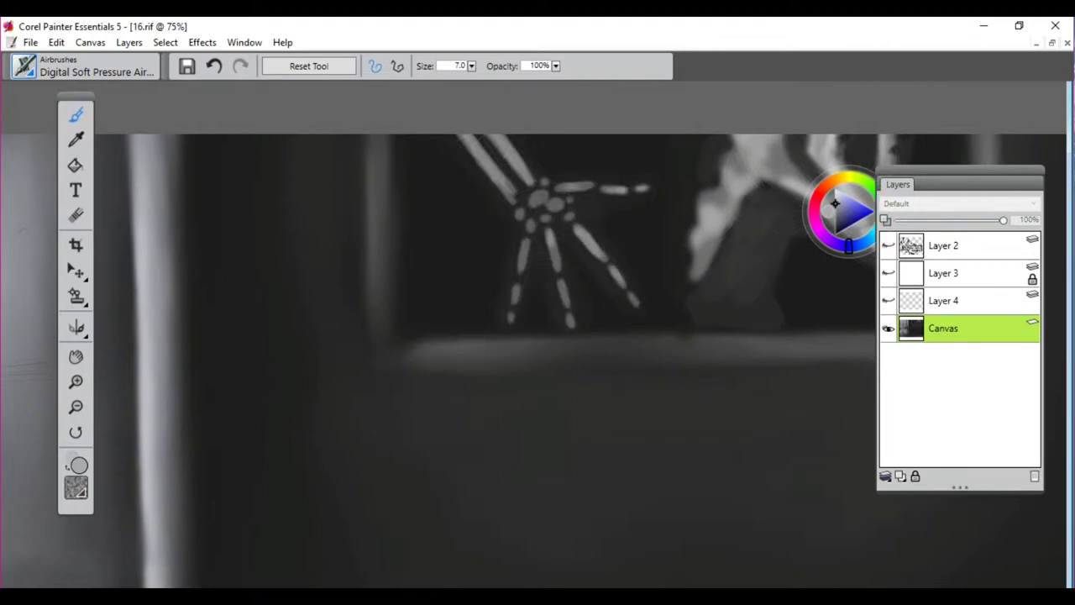
{"action": "key", "text": "]"}
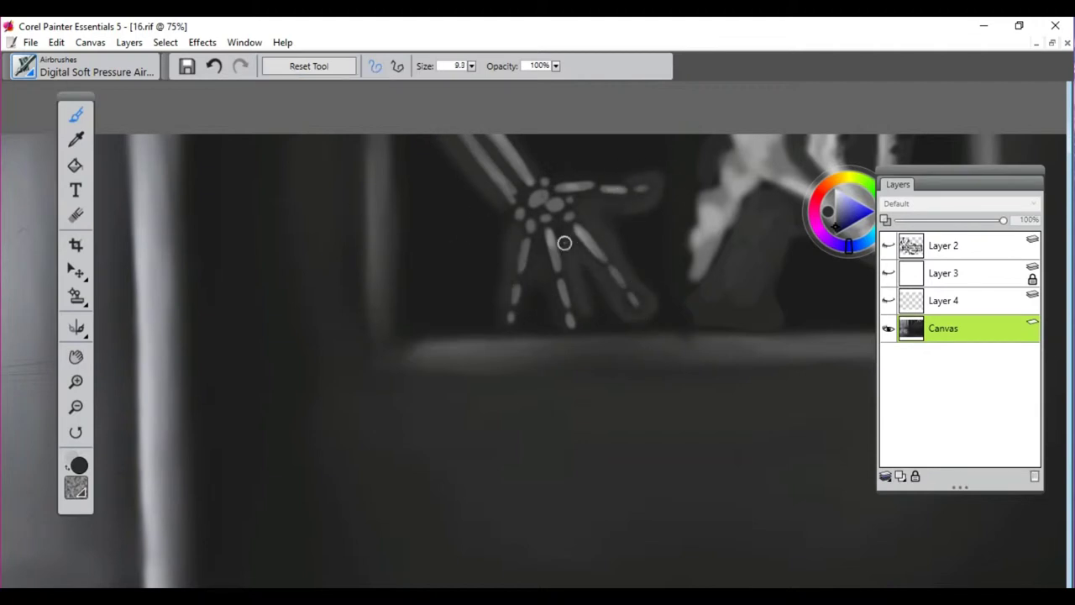
{"action": "left_click_drag", "start_coordinate": [518, 169], "coordinate": [358, 190]}
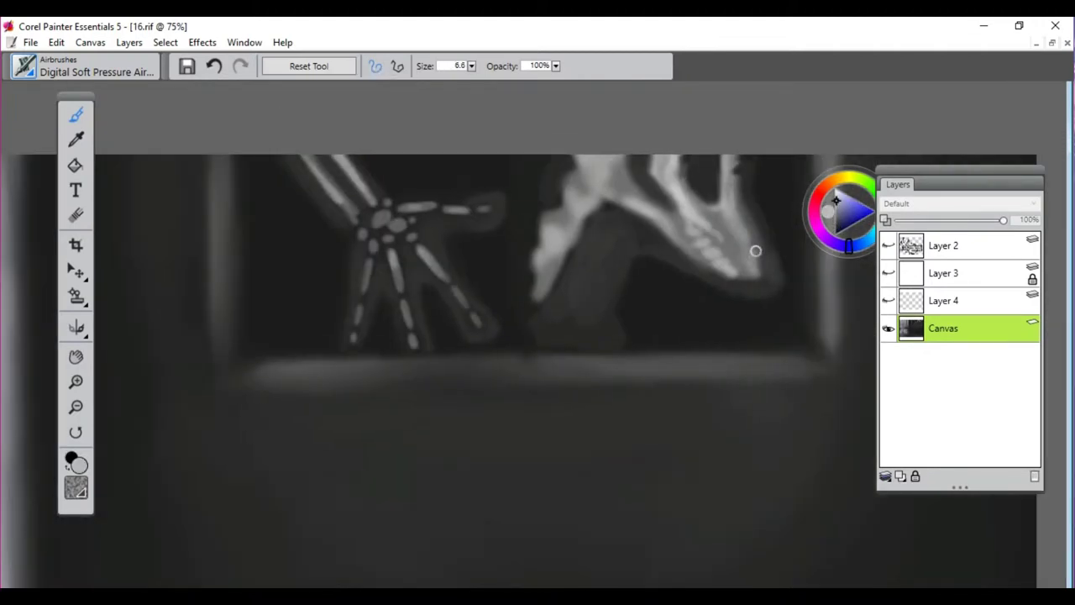
Airbrush black gaps and shadows between the hand, wrist and forearm bones at brush size 6.6
{"action": "left_click_drag", "start_coordinate": [356, 231], "coordinate": [557, 227]}
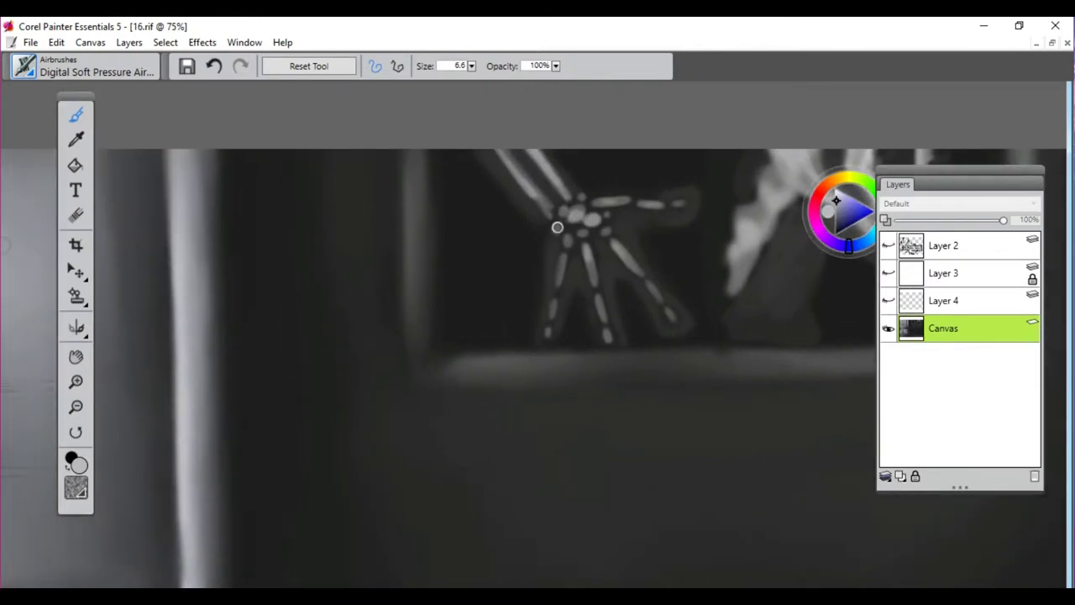
{"action": "left_click", "coordinate": [532, 196], "text": "alt"}
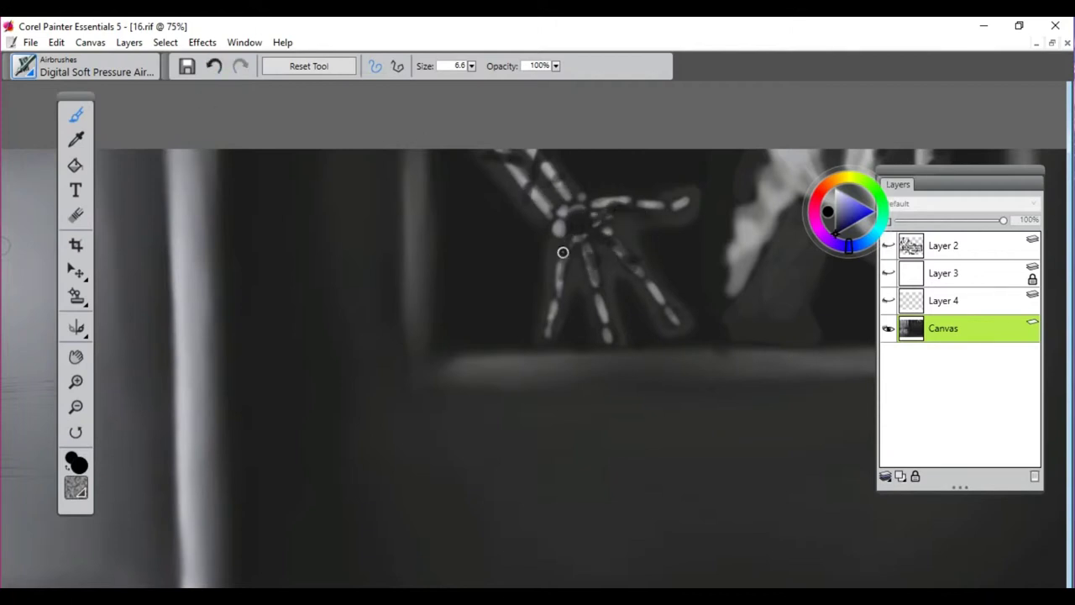
{"action": "key", "text": "ctrl+minus"}
{"action": "key", "text": "ctrl+minus"}
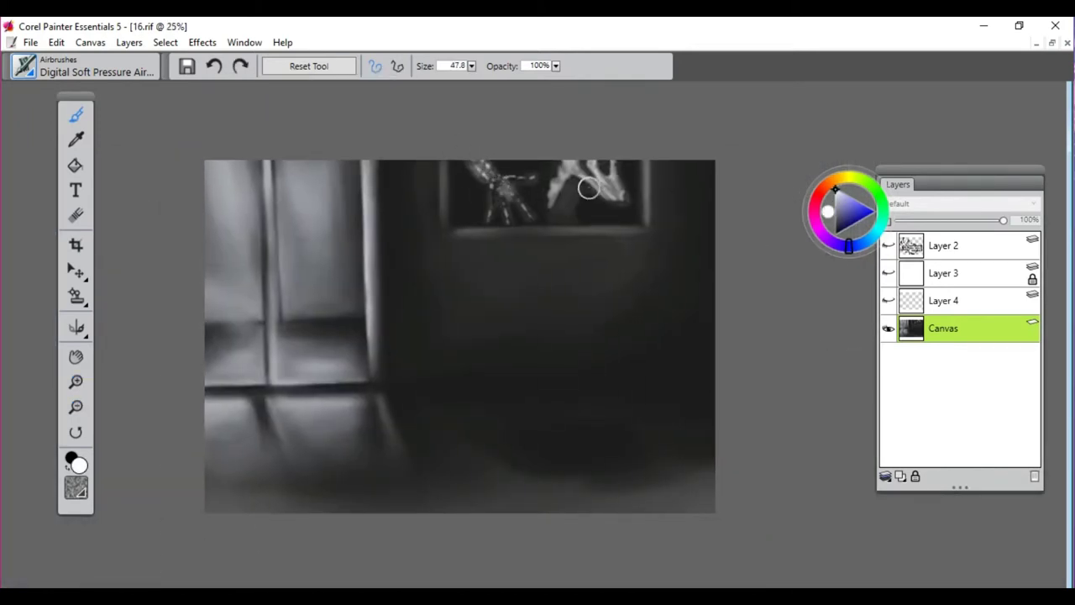
Airbrush a light divider between the hand and skull, brighten the frame, and add a soft glow on the surrounding wall
{"action": "left_click_drag", "start_coordinate": [588, 188], "coordinate": [556, 183]}
{"action": "key", "text": "bracketleft"}
{"action": "key", "text": "ctrl+plus"}
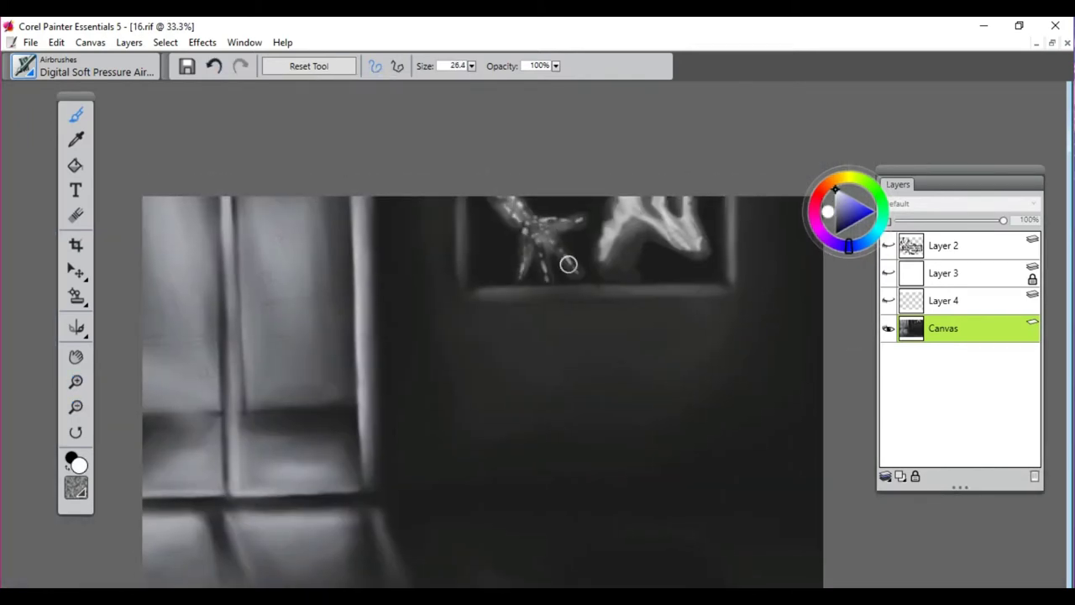
{"action": "key", "text": "ctrl+plus"}
{"action": "key", "text": "bracketright"}
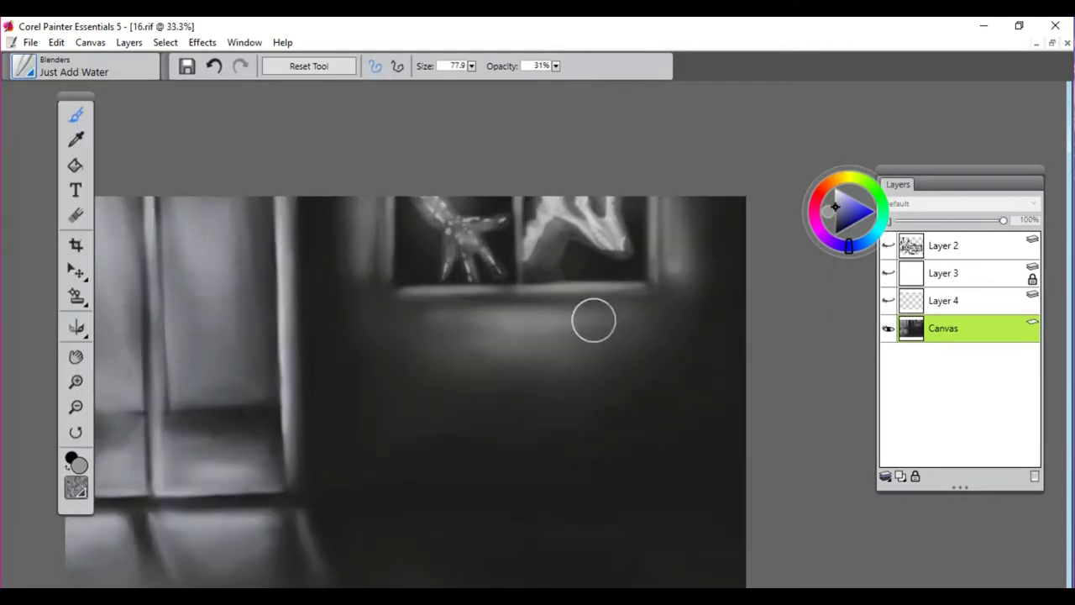
Blend the wall glow with Just Add Water at size 167.6 and strengthen it with the Digital Soft Pressure Airbrush at size 245.9
{"action": "key", "text": "bracketright"}
{"action": "scroll", "coordinate": [461, 347], "scroll_direction": "down", "scroll_amount": 1}
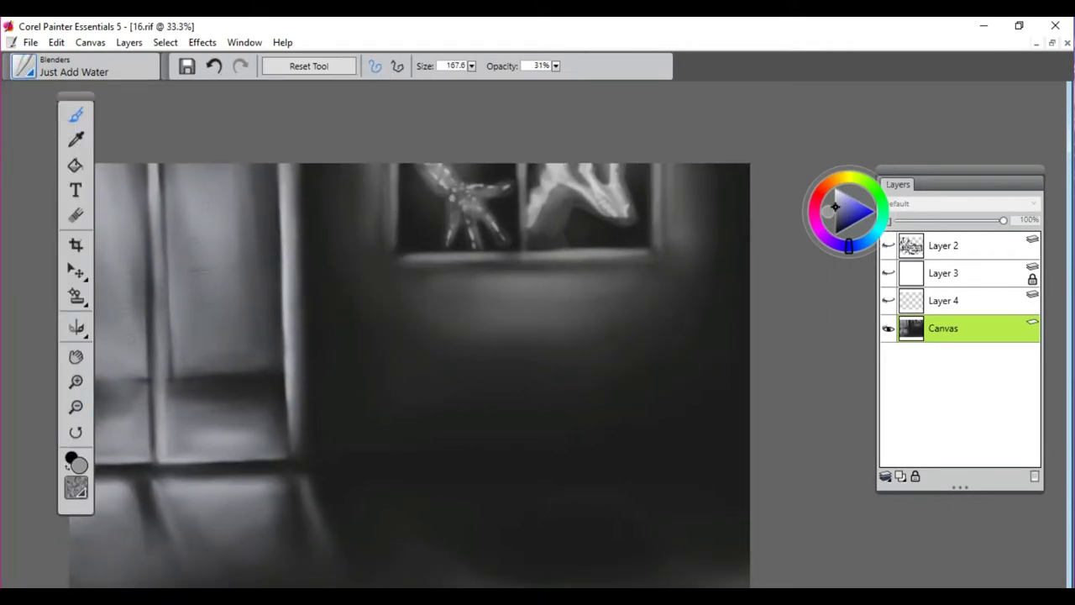
{"action": "key", "text": "ctrl+minus"}
{"action": "key", "text": "bracketright"}
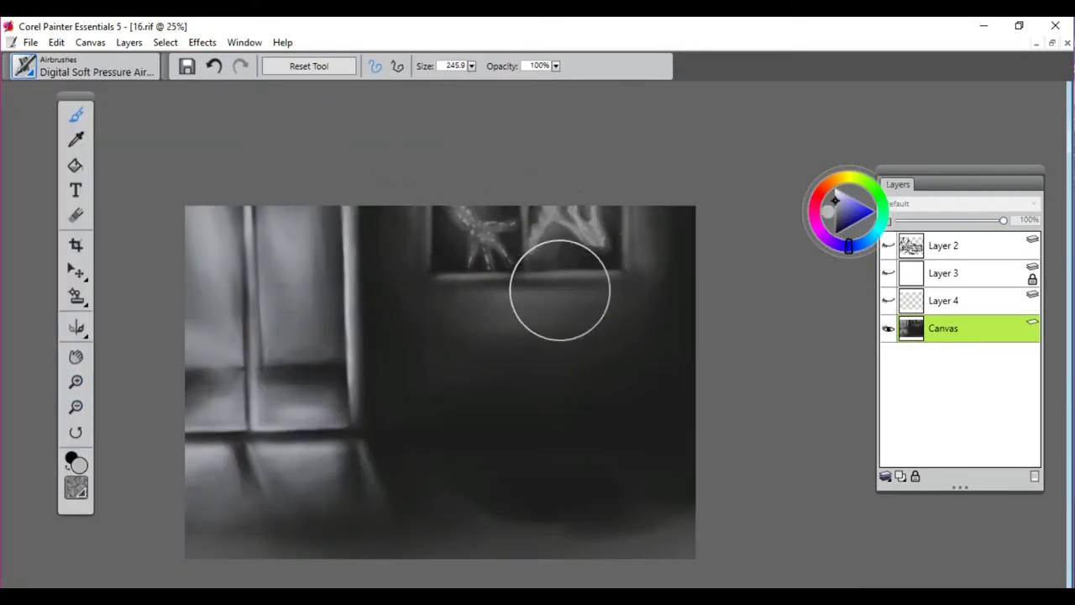
{"action": "key", "text": "ctrl+minus"}
{"action": "key", "text": "ctrl+minus"}
{"action": "key", "text": "ctrl+minus"}
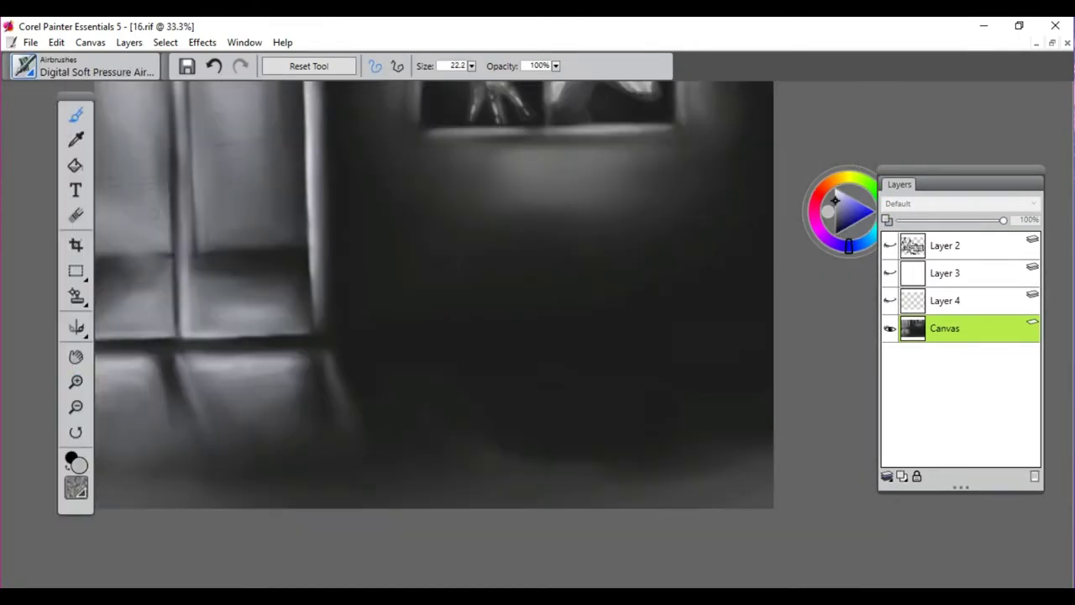
Airbrush a reflection of the frame on the dark floor, with a light upper edge, slanted side and two inner patches
{"action": "mouse_move", "coordinate": [481, 371]}
{"action": "left_mouse_down"}
{"action": "mouse_move", "coordinate": [605, 379]}
{"action": "mouse_move", "coordinate": [544, 380]}
{"action": "left_mouse_up"}
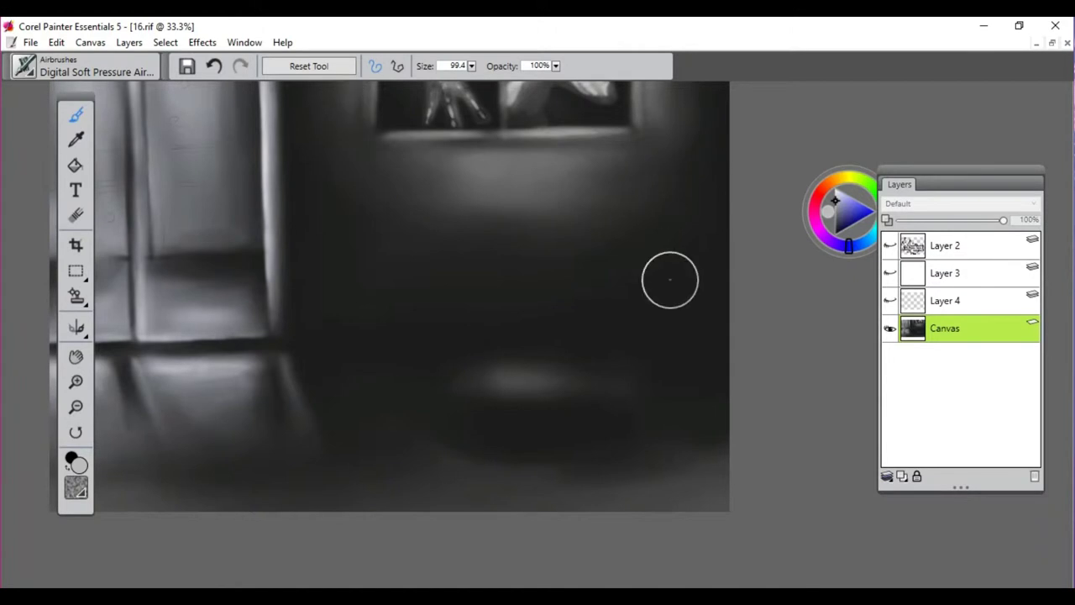
{"action": "mouse_move", "coordinate": [428, 395]}
{"action": "left_mouse_down"}
{"action": "mouse_move", "coordinate": [482, 434]}
{"action": "mouse_move", "coordinate": [538, 417]}
{"action": "mouse_move", "coordinate": [581, 463]}
{"action": "left_mouse_up"}
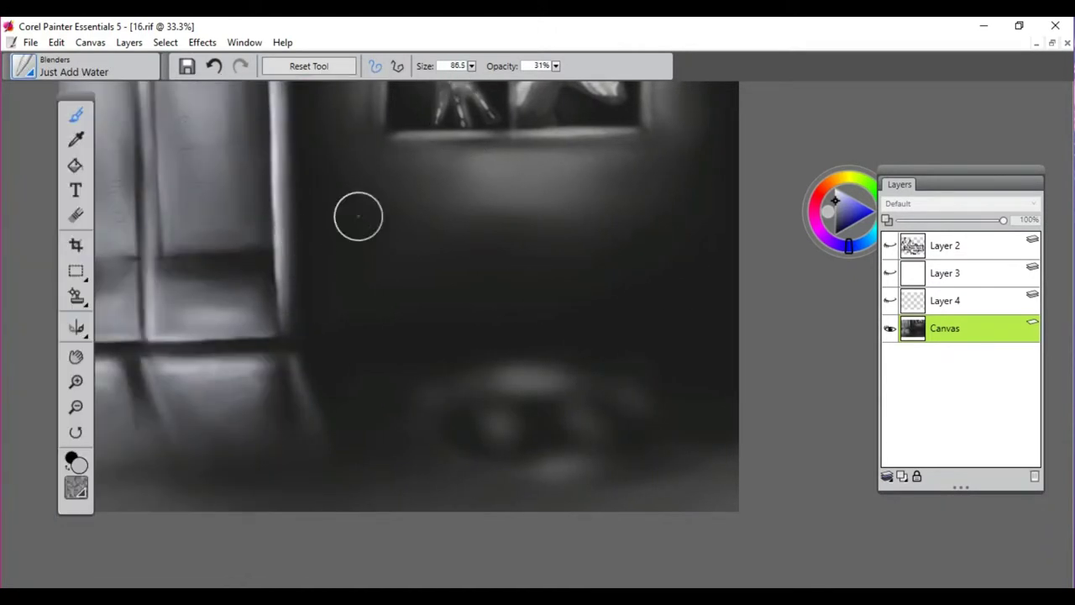
{"action": "scroll", "coordinate": [359, 216], "scroll_direction": "up", "scroll_amount": 3}
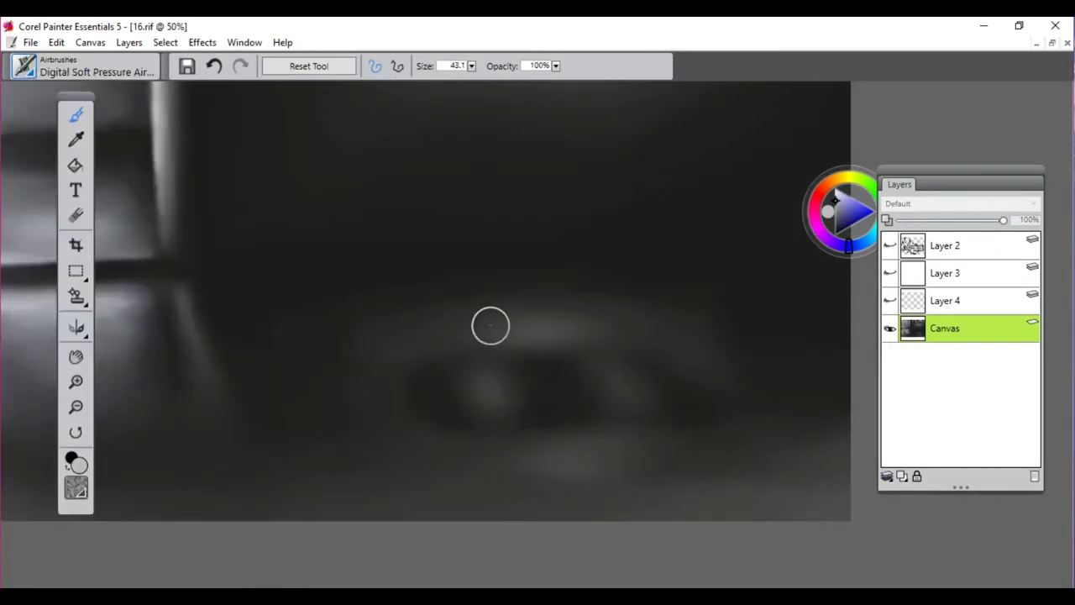
{"action": "mouse_move", "coordinate": [490, 322]}
{"action": "left_mouse_down"}
{"action": "mouse_move", "coordinate": [625, 339]}
{"action": "mouse_move", "coordinate": [701, 386]}
{"action": "left_mouse_up"}
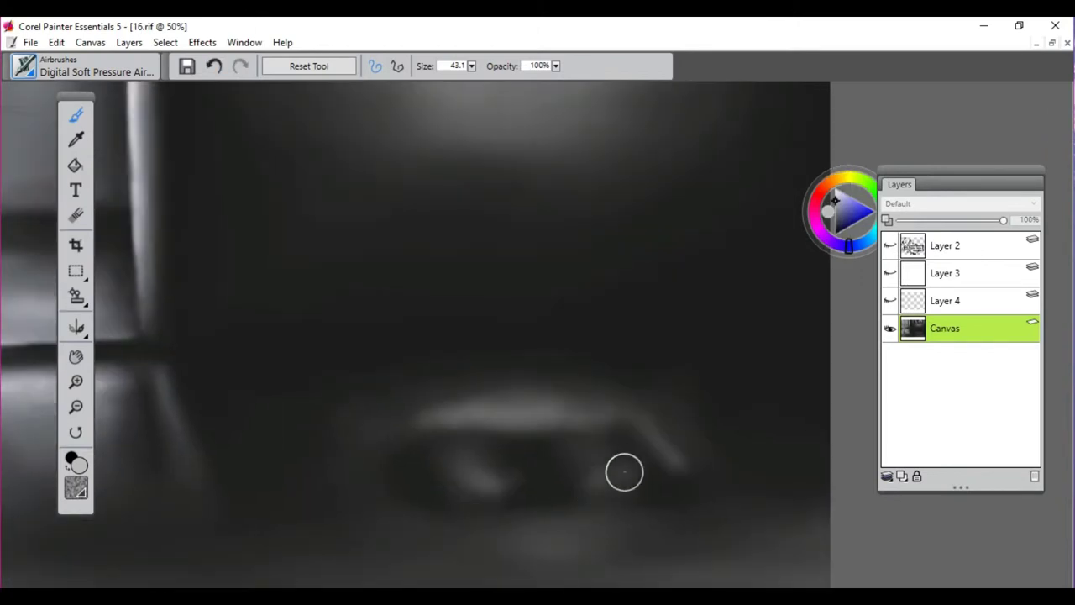
{"action": "mouse_move", "coordinate": [624, 471]}
{"action": "left_mouse_down"}
{"action": "mouse_move", "coordinate": [470, 456]}
{"action": "mouse_move", "coordinate": [597, 504]}
{"action": "left_mouse_up"}
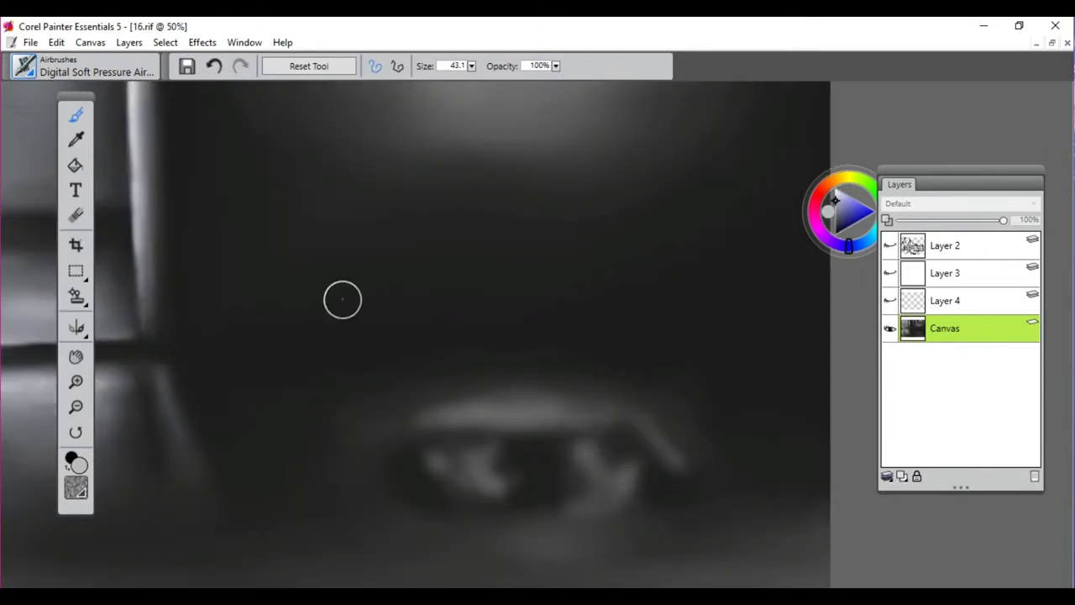
Soften the floor reflection with the Just Add Water blender at size 86.5 and 31% opacity
{"action": "left_click", "coordinate": [84, 65]}
{"action": "left_click", "coordinate": [75, 241]}
{"action": "left_click", "coordinate": [218, 272]}
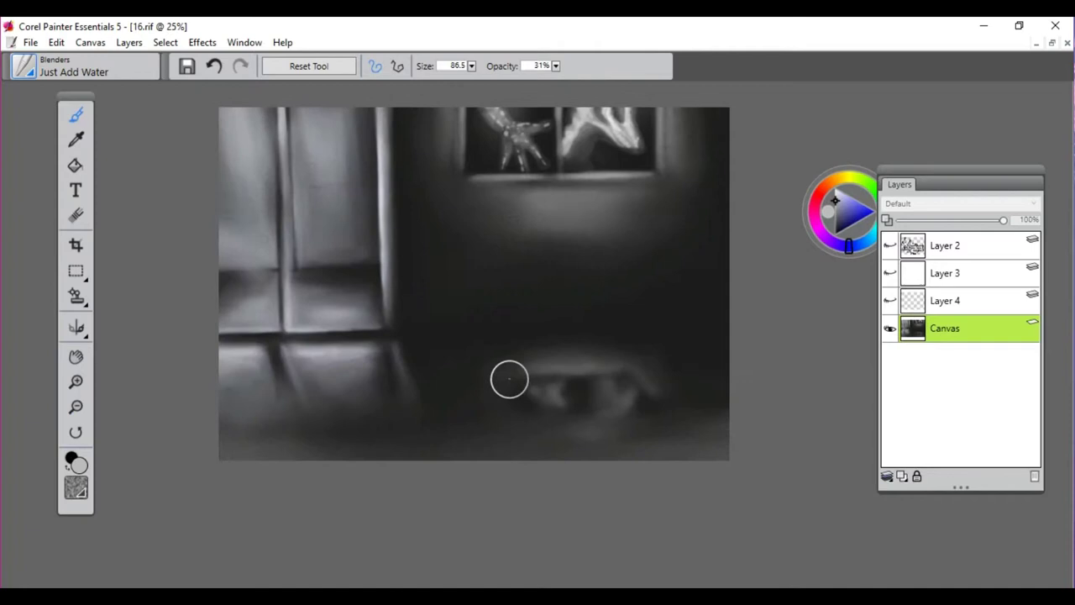
Brighten the floor reflection's upper band, inner patches and lower edge with the airbrush and the Dodge tool at 3% opacity
{"action": "left_click", "coordinate": [84, 65]}
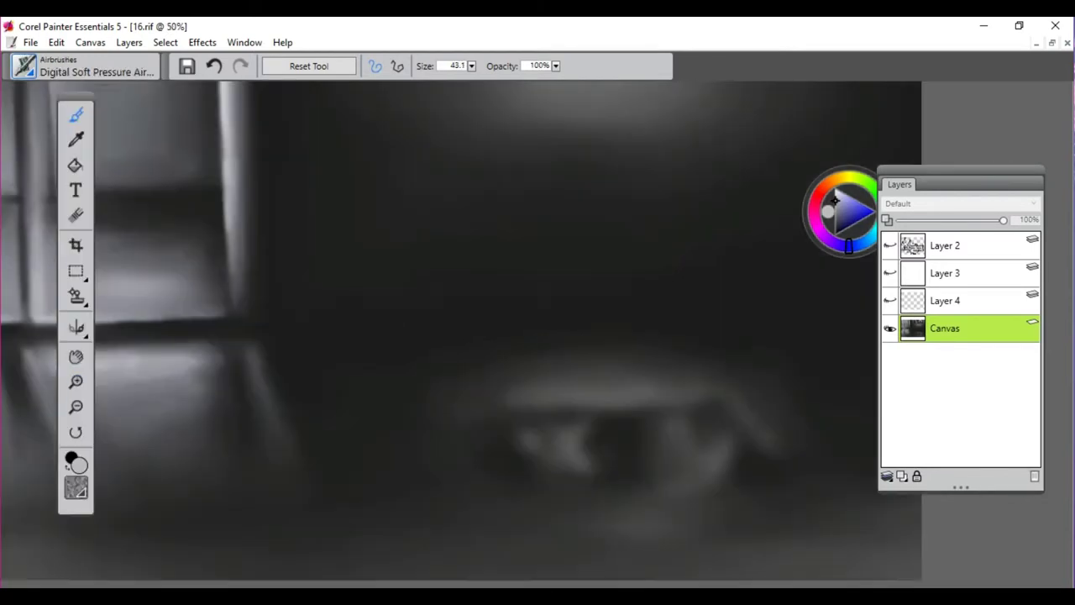
{"action": "left_click", "coordinate": [75, 293]}
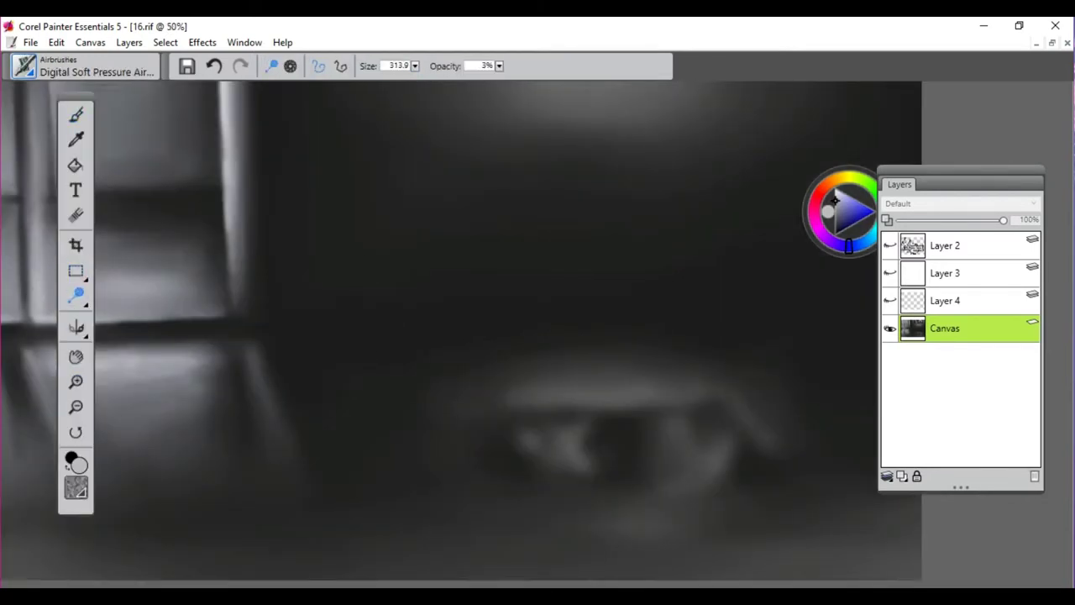
{"action": "key", "text": "bracketright"}
{"action": "mouse_move", "coordinate": [577, 400]}
{"action": "left_mouse_down"}
{"action": "mouse_move", "coordinate": [687, 393]}
{"action": "mouse_move", "coordinate": [617, 380]}
{"action": "mouse_move", "coordinate": [748, 435]}
{"action": "mouse_move", "coordinate": [657, 463]}
{"action": "mouse_move", "coordinate": [671, 437]}
{"action": "left_mouse_up"}
{"action": "mouse_move", "coordinate": [564, 412]}
{"action": "left_mouse_down"}
{"action": "mouse_move", "coordinate": [617, 512]}
{"action": "mouse_move", "coordinate": [738, 513]}
{"action": "left_mouse_up"}
{"action": "key", "text": "bracketright"}
{"action": "key", "text": "bracketright"}
{"action": "left_click_drag", "start_coordinate": [462, 403], "coordinate": [628, 392]}
Blend the brightened edges and patches of the floor reflection with Just Add Water at size 86.5
{"action": "left_click", "coordinate": [84, 66]}
{"action": "left_click", "coordinate": [50, 103]}
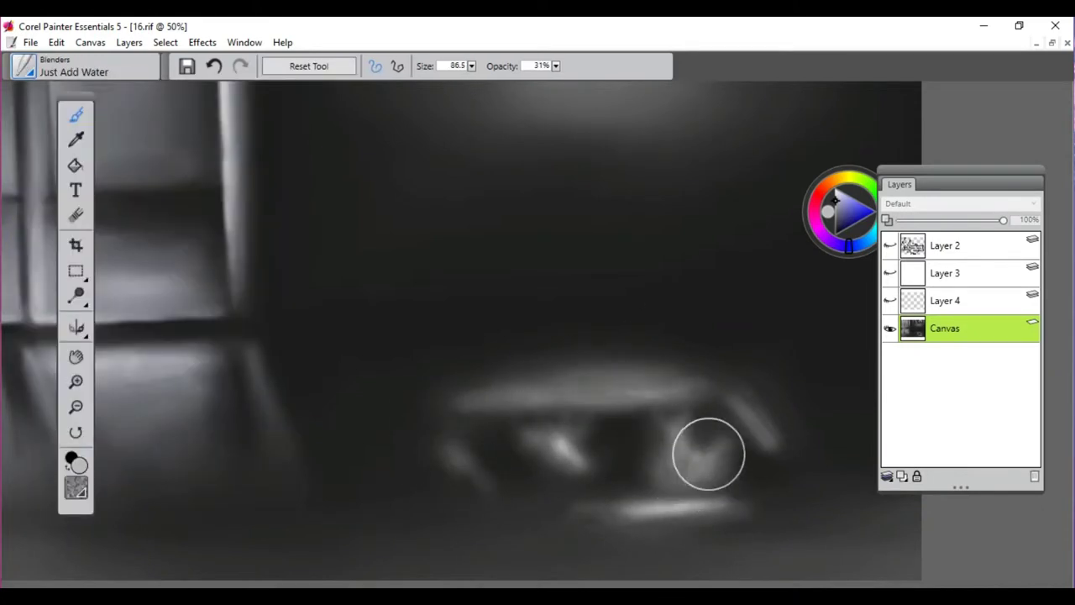
{"action": "key", "text": "ctrl+minus"}
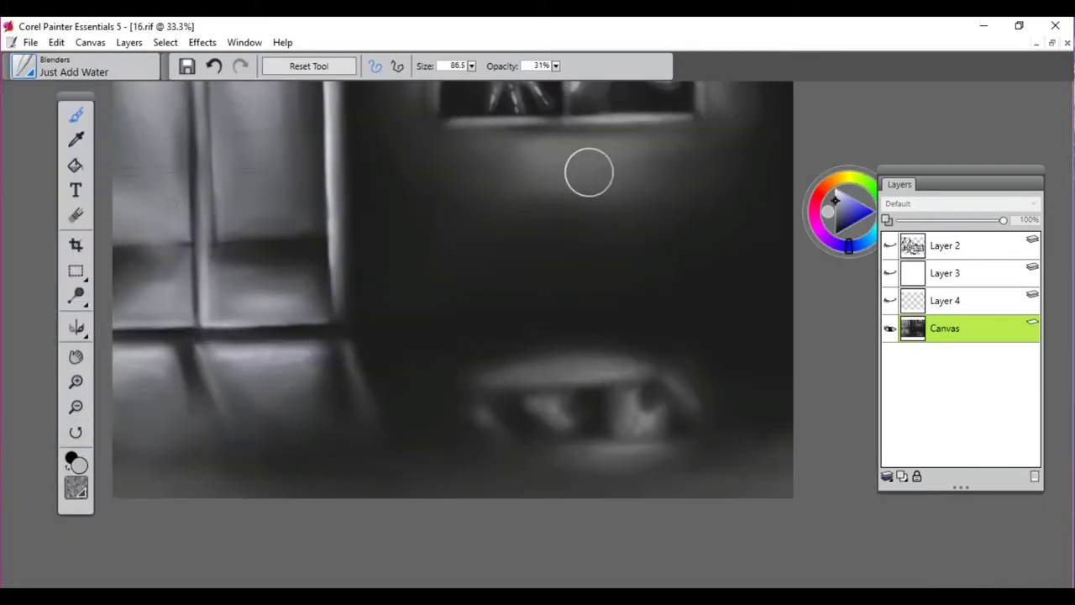
{"action": "mouse_move", "coordinate": [619, 357]}
{"action": "left_mouse_down"}
{"action": "mouse_move", "coordinate": [703, 394]}
{"action": "mouse_move", "coordinate": [651, 377]}
{"action": "mouse_move", "coordinate": [658, 462]}
{"action": "left_mouse_up"}
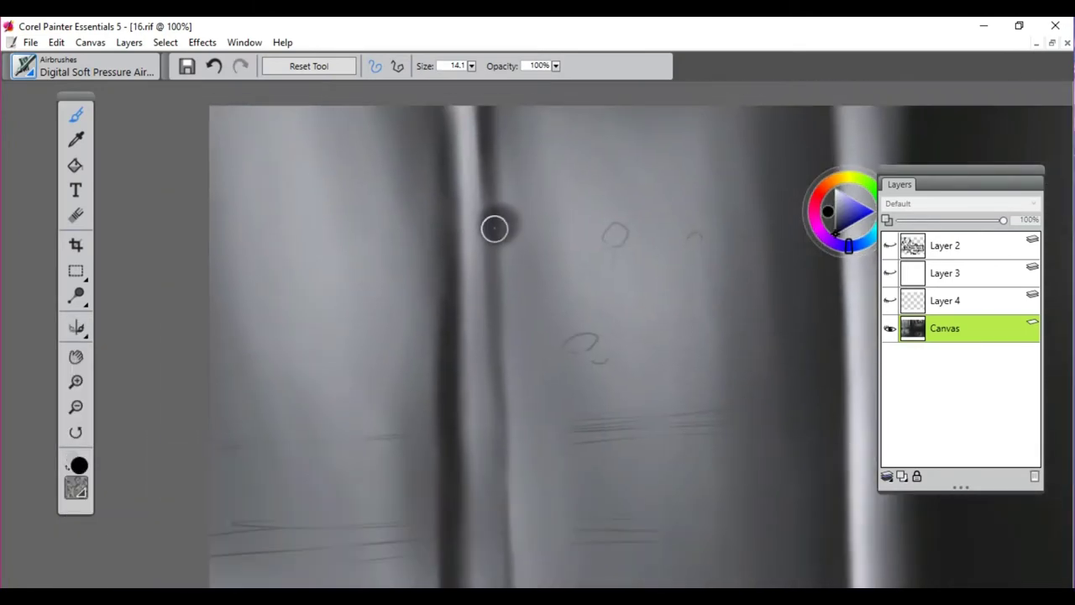
Dab two rows of five soft black dots across the right window pane with the airbrush at size 14.1
{"action": "left_click", "coordinate": [555, 229]}
{"action": "left_click", "coordinate": [632, 228]}
{"action": "left_click", "coordinate": [697, 229]}
{"action": "left_click", "coordinate": [557, 326]}
{"action": "left_click", "coordinate": [631, 329]}
{"action": "left_click", "coordinate": [705, 330]}
{"action": "left_click", "coordinate": [774, 333]}
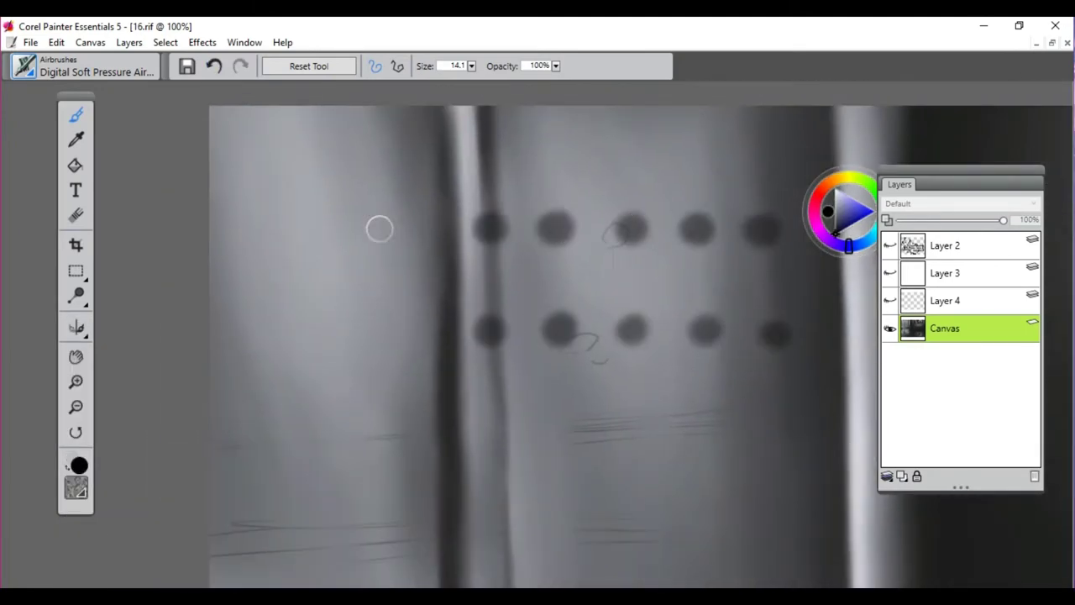
Continue both rows of black dots across the left window pane
{"action": "left_click", "coordinate": [280, 228]}
{"action": "left_click", "coordinate": [225, 227]}
{"action": "left_click", "coordinate": [410, 336]}
{"action": "left_click", "coordinate": [352, 336]}
{"action": "left_click", "coordinate": [277, 339]}
{"action": "left_click", "coordinate": [222, 342]}
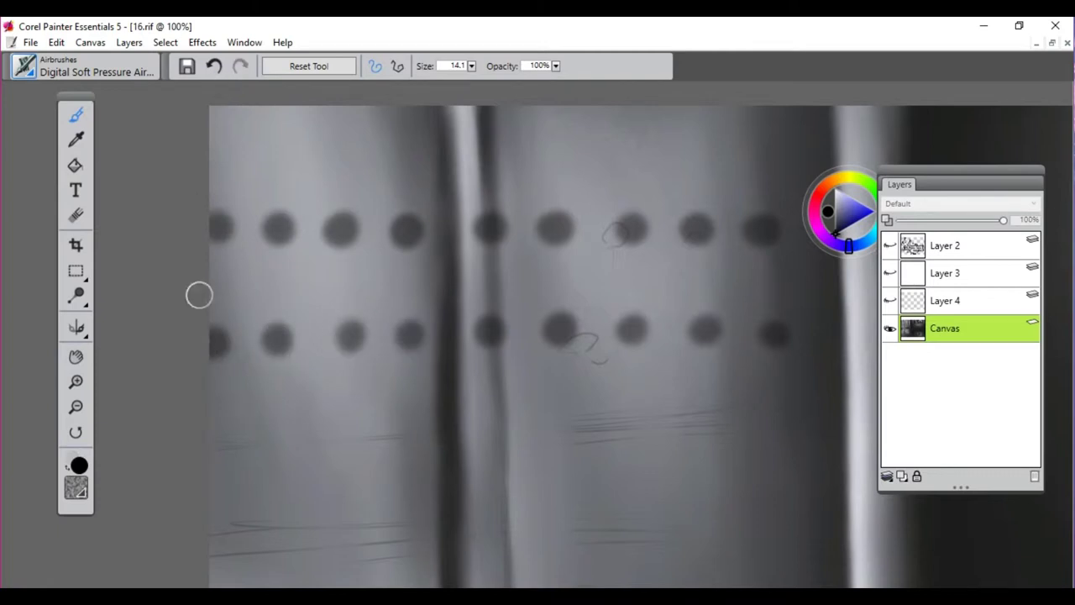
Dab a third row of black dots across both window panes below the first two rows
{"action": "left_click_drag", "start_coordinate": [778, 422], "coordinate": [648, 369]}
{"action": "left_click", "coordinate": [653, 377]}
{"action": "left_click", "coordinate": [582, 380]}
{"action": "left_click", "coordinate": [508, 379]}
{"action": "left_click", "coordinate": [436, 391]}
{"action": "key", "text": "ctrl+z"}
{"action": "key", "text": "ctrl+z"}
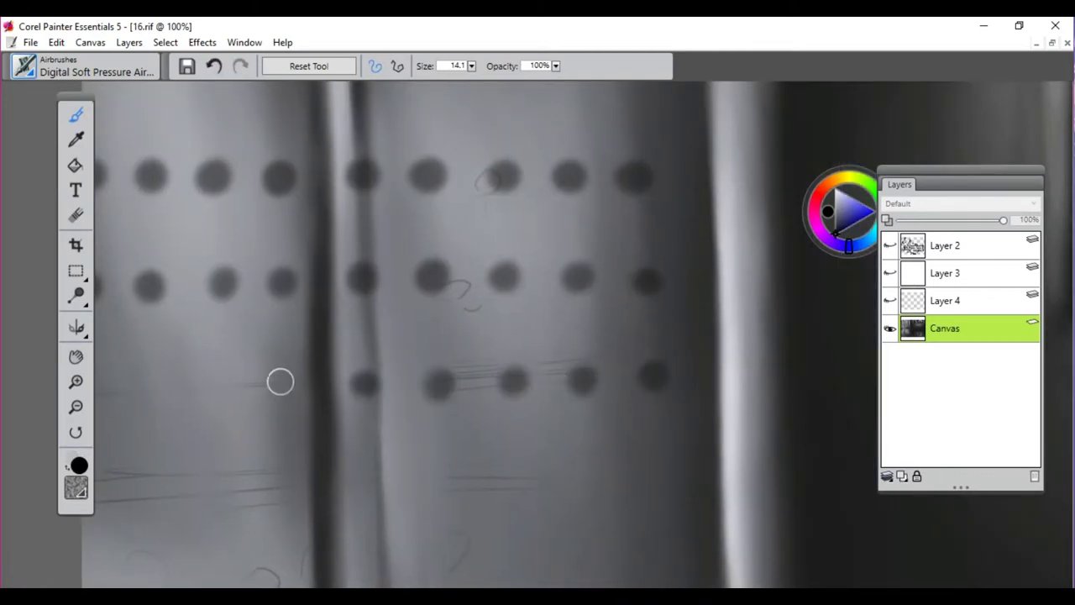
{"action": "scroll", "coordinate": [257, 394], "scroll_direction": "down", "scroll_amount": 3}
{"action": "scroll", "coordinate": [520, 224], "scroll_direction": "up", "scroll_amount": 3}
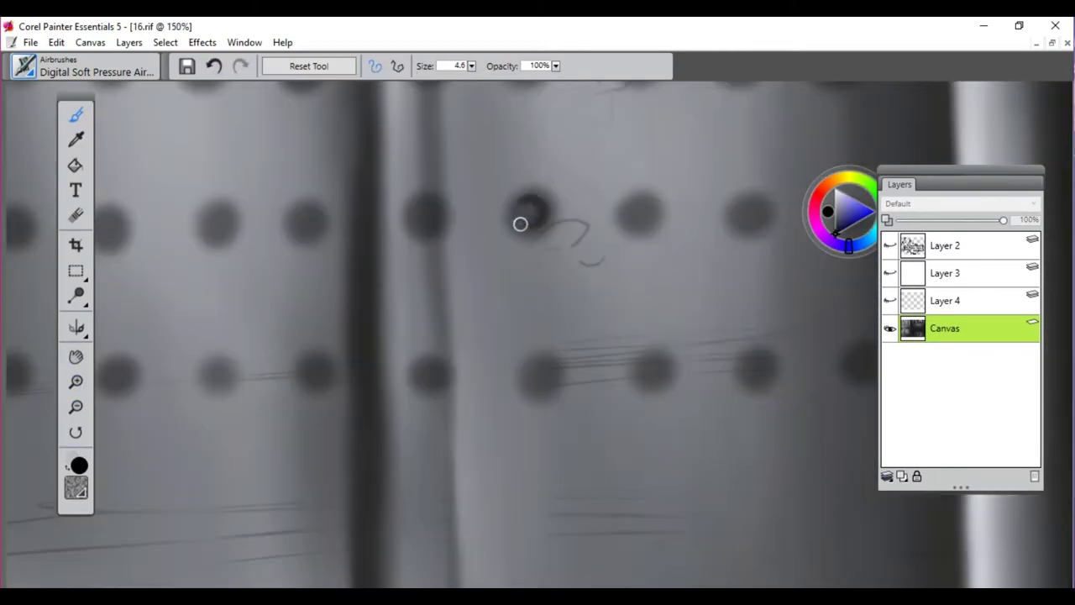
Paint black rings in the right pane's middle-row dots and add light crescents around them at size 4.6
{"action": "left_click", "coordinate": [417, 220]}
{"action": "scroll", "coordinate": [504, 214], "scroll_direction": "right", "scroll_amount": 2}
{"action": "left_click", "coordinate": [577, 209]}
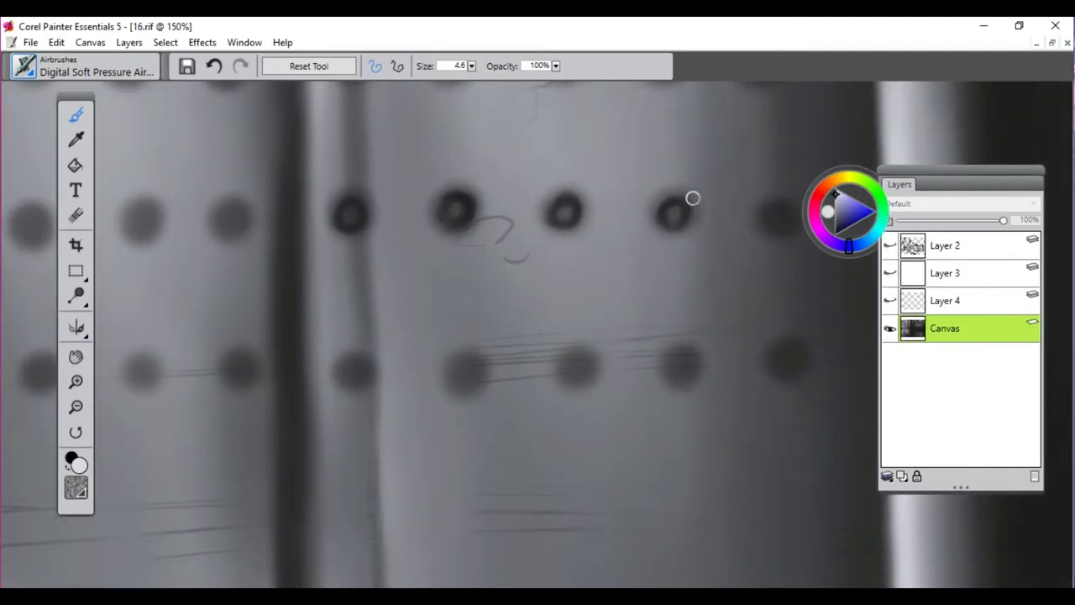
{"action": "scroll", "coordinate": [538, 252], "scroll_direction": "right", "scroll_amount": 2}
{"action": "left_click", "coordinate": [482, 225]}
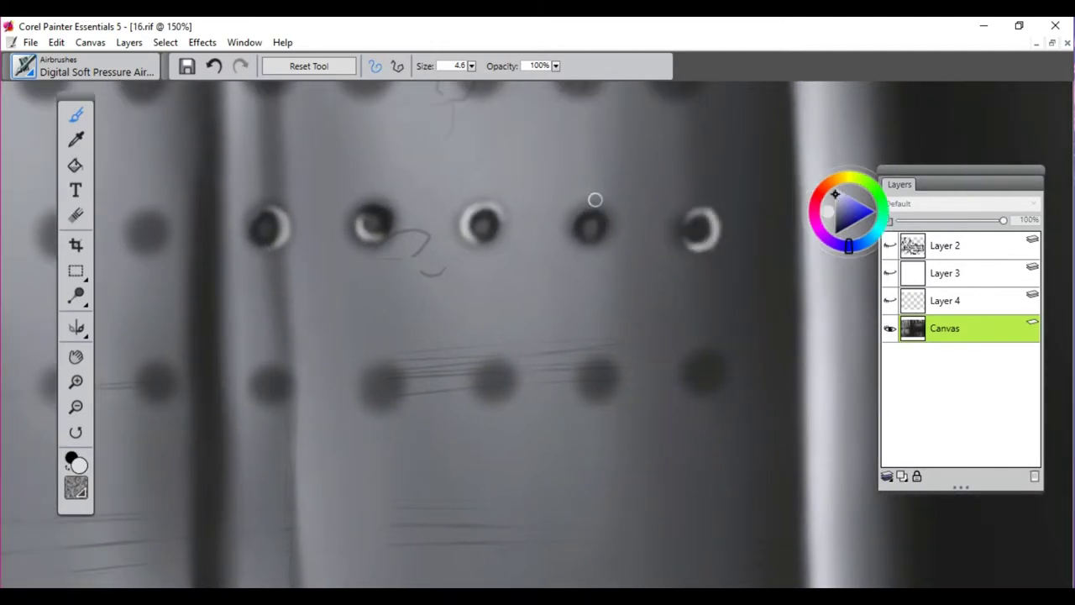
Finish the light rims on the right pane's middle-row dots and fill their centres with sampled grey
{"action": "scroll", "coordinate": [594, 199], "scroll_direction": "up", "scroll_amount": 2}
{"action": "key", "text": "shift+s"}
{"action": "scroll", "coordinate": [474, 292], "scroll_direction": "down", "scroll_amount": 3}
{"action": "scroll", "coordinate": [475, 293], "scroll_direction": "up", "scroll_amount": 4}
{"action": "left_click", "coordinate": [475, 292], "text": "alt"}
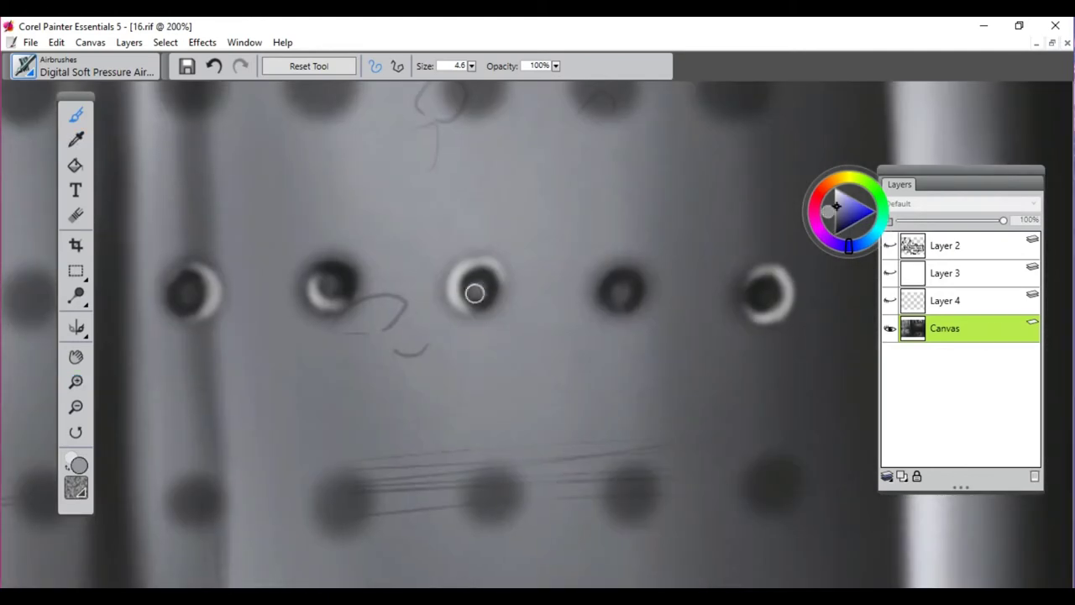
Paint black rings with grey centres in the remaining dots on both window panes at size 4.6
{"action": "scroll", "coordinate": [104, 208], "scroll_direction": "down", "scroll_amount": 10}
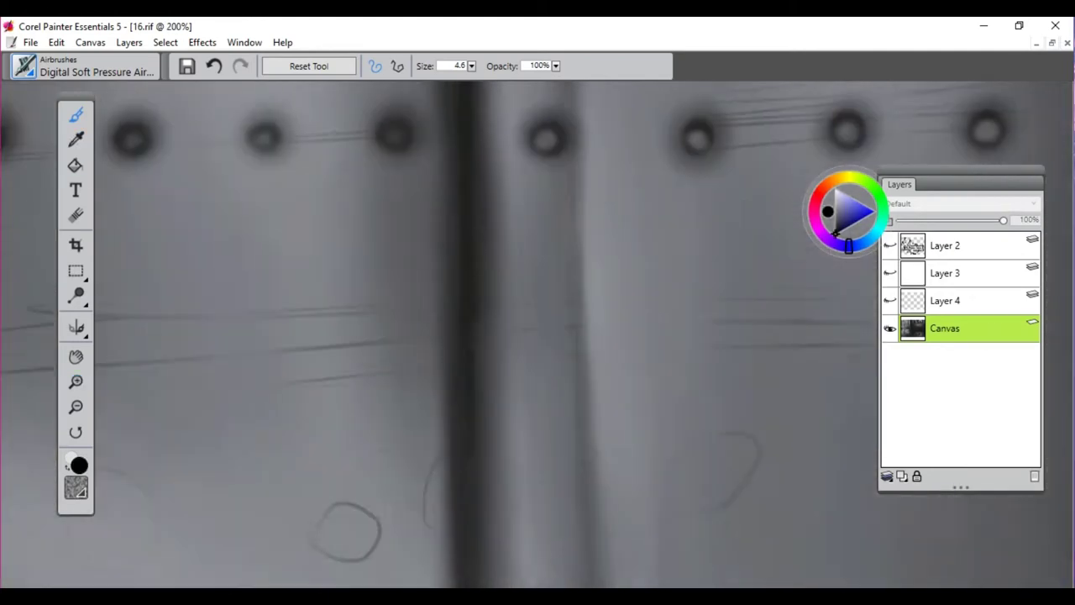
{"action": "scroll", "coordinate": [468, 182], "scroll_direction": "down", "scroll_amount": 5}
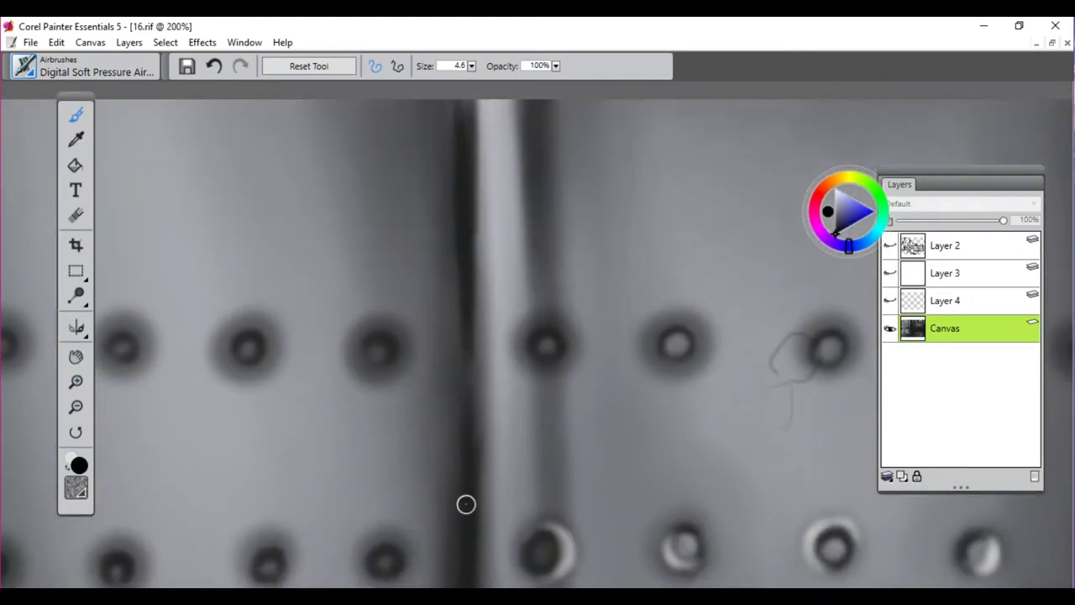
{"action": "scroll", "coordinate": [465, 504], "scroll_direction": "down", "scroll_amount": 4}
{"action": "scroll", "coordinate": [471, 336], "scroll_direction": "down", "scroll_amount": 1}
{"action": "scroll", "coordinate": [333, 358], "scroll_direction": "up", "scroll_amount": 5}
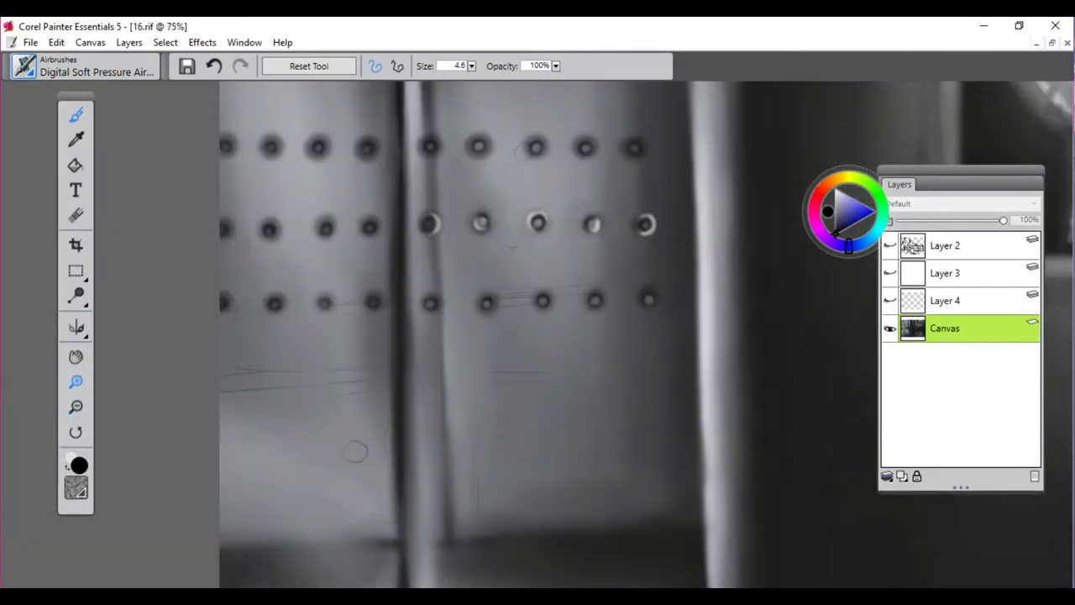
{"action": "scroll", "coordinate": [210, 377], "scroll_direction": "left", "scroll_amount": 3}
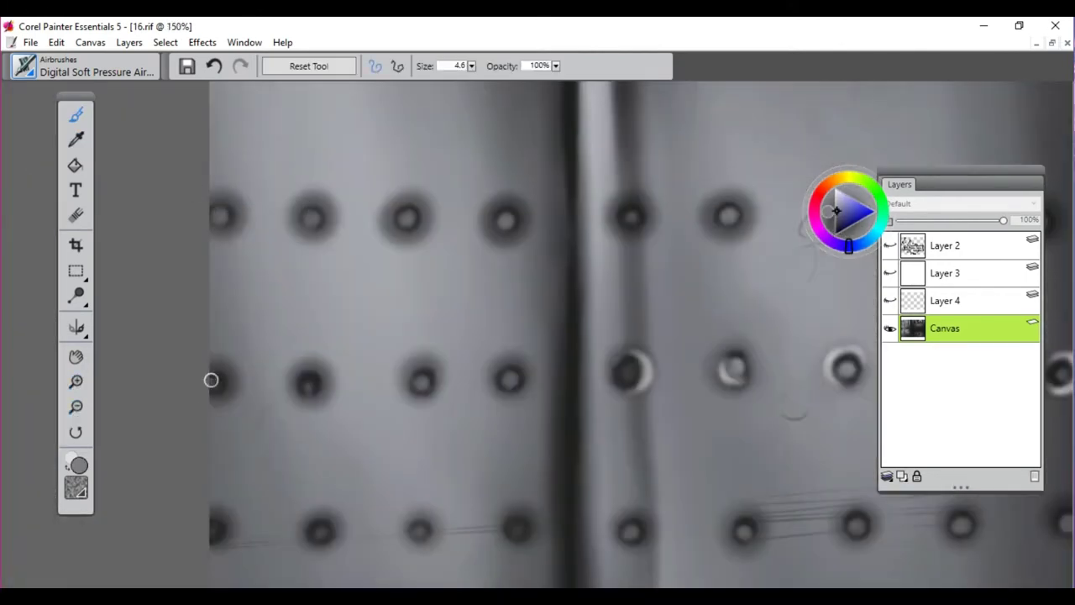
Trim the dark halos around the left pane's dots with sampled greys, enlarging the airbrush to 27.4
{"action": "scroll", "coordinate": [323, 346], "scroll_direction": "down", "scroll_amount": 3}
{"action": "key", "text": "bracketright"}
{"action": "key", "text": "bracketright"}
{"action": "key", "text": "bracketright"}
{"action": "key", "text": "bracketright"}
{"action": "key", "text": "bracketright"}
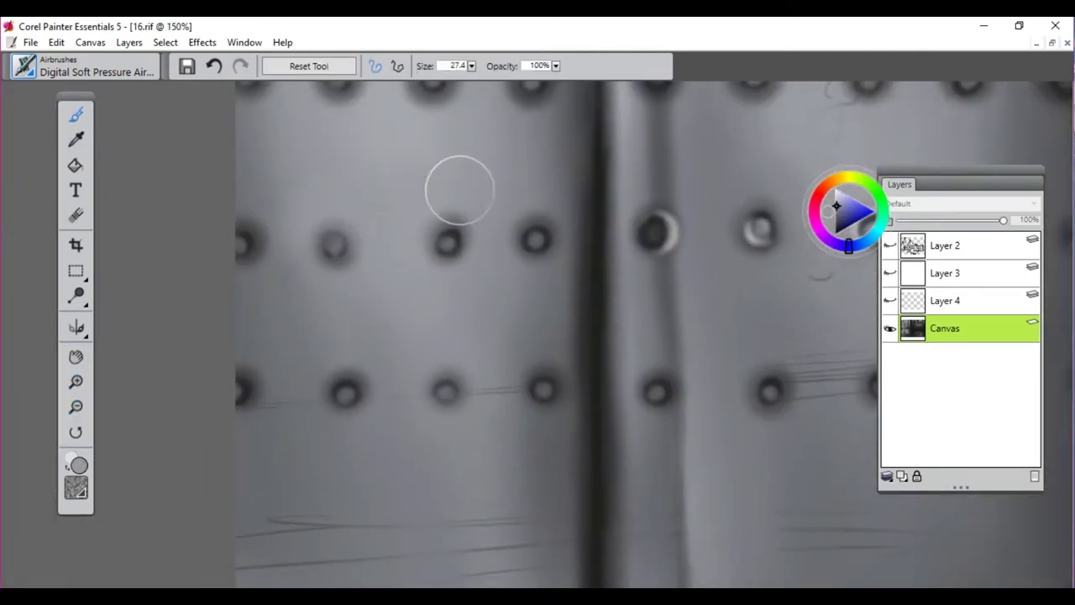
Airbrush over the lowest row of dots on both panes with matching greys at size 14.6
{"action": "scroll", "coordinate": [370, 268], "scroll_direction": "up", "scroll_amount": 2}
{"action": "scroll", "coordinate": [381, 360], "scroll_direction": "down", "scroll_amount": 2}
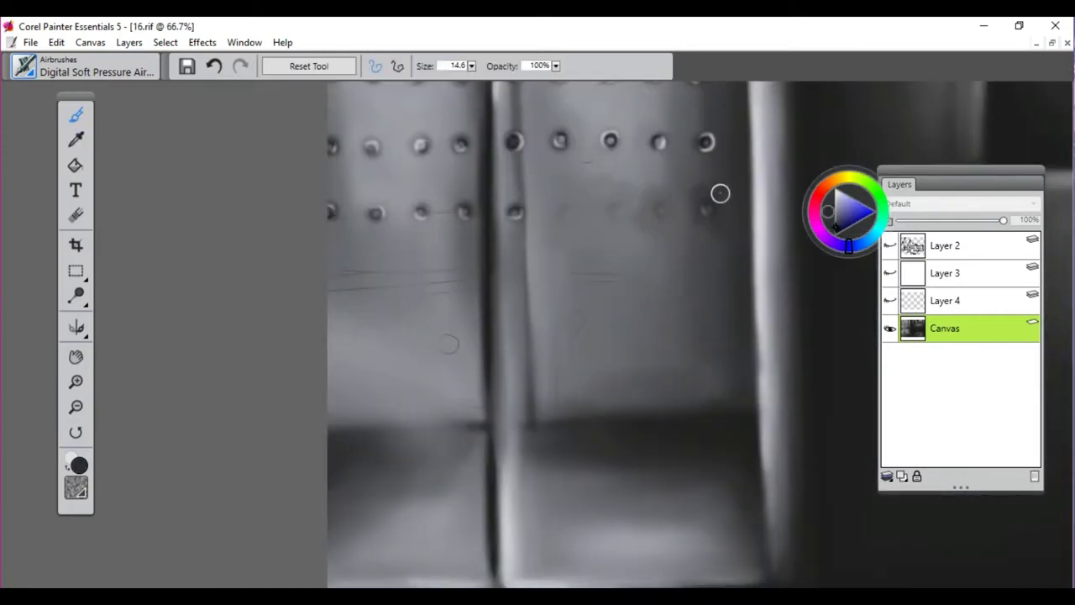
{"action": "key", "text": "bracketleft"}
{"action": "key", "text": "bracketleft"}
{"action": "key", "text": "bracketleft"}
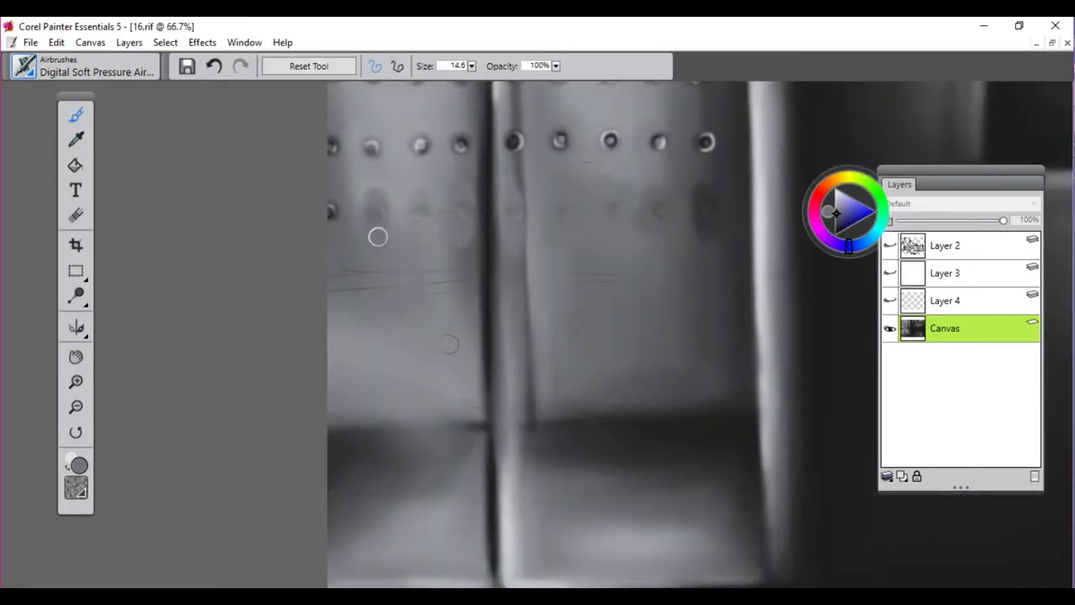
Smooth the painted-over dots and leftover sketch lines on the panes with Just Add Water at size 32.6
{"action": "left_click", "coordinate": [25, 65]}
{"action": "left_click", "coordinate": [210, 252]}
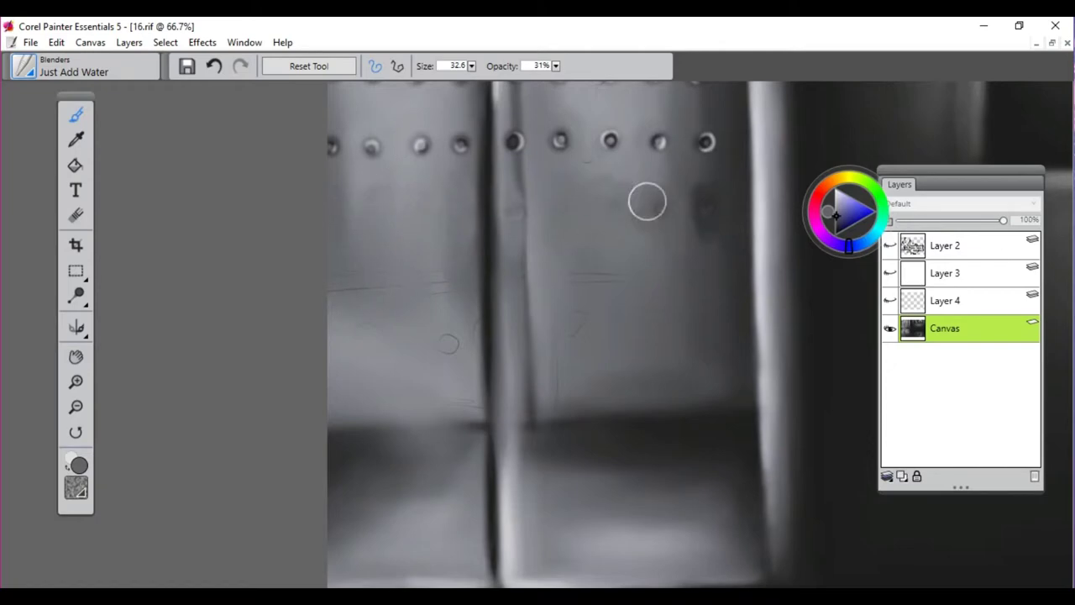
{"action": "scroll", "coordinate": [39, 311], "scroll_direction": "down", "scroll_amount": 1}
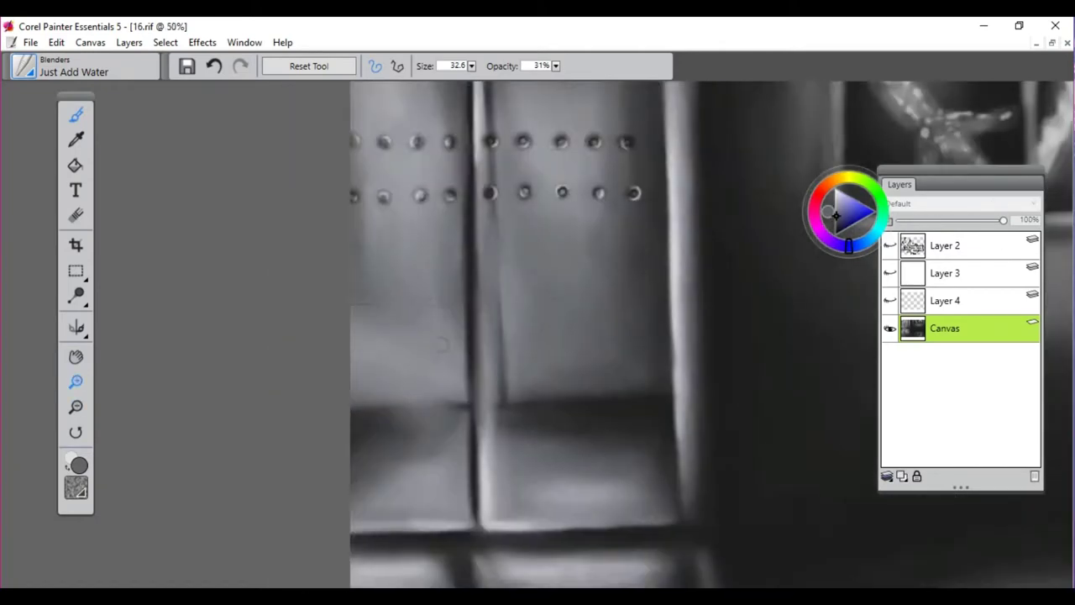
Airbrush dark outlines of a stepped band across both window panes below the dots with the Digital Soft Pressure Airbrush at size 10.3
{"action": "left_click", "coordinate": [25, 66]}
{"action": "left_click", "coordinate": [51, 166]}
{"action": "left_click_drag", "start_coordinate": [472, 337], "coordinate": [532, 169]}
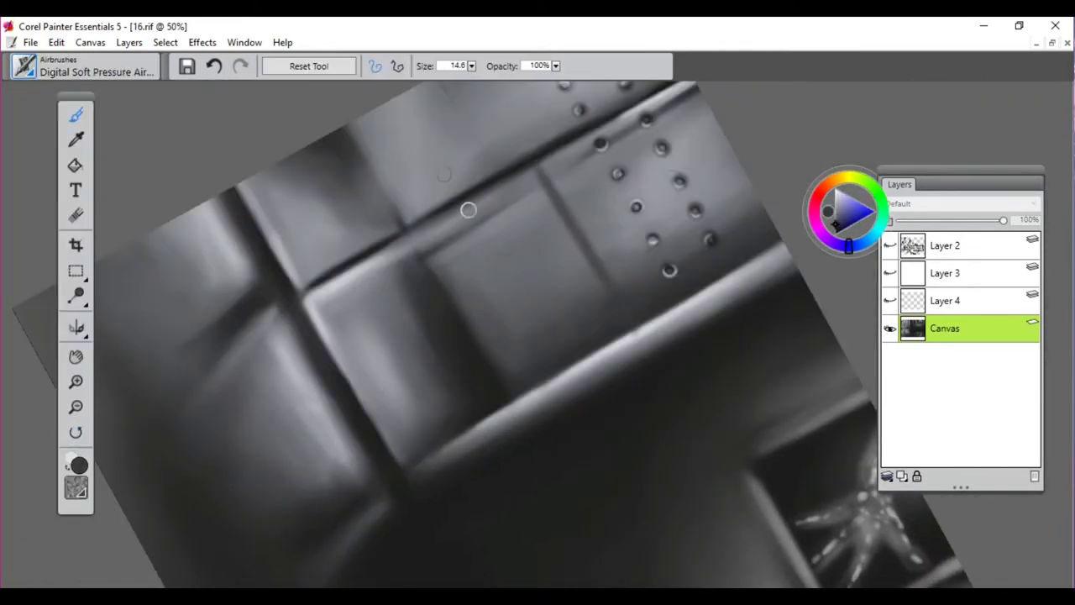
{"action": "key", "text": "ctrl+z"}
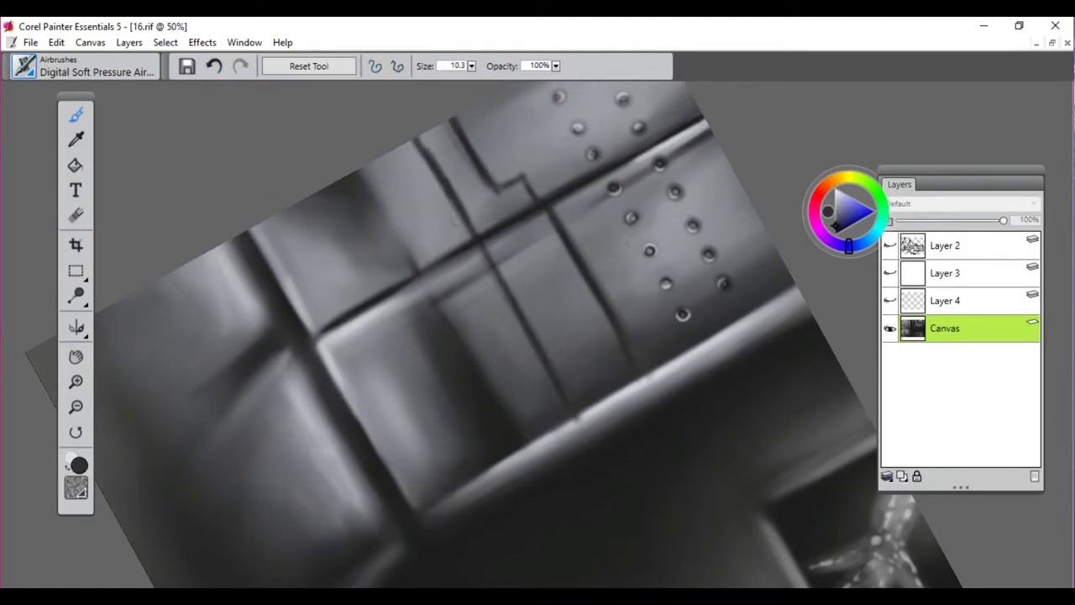
{"action": "mouse_move", "coordinate": [424, 118]}
{"action": "left_mouse_down"}
{"action": "mouse_move", "coordinate": [463, 150]}
{"action": "mouse_move", "coordinate": [499, 210]}
{"action": "mouse_move", "coordinate": [534, 209]}
{"action": "mouse_move", "coordinate": [592, 316]}
{"action": "mouse_move", "coordinate": [571, 382]}
{"action": "mouse_move", "coordinate": [419, 126]}
{"action": "mouse_move", "coordinate": [609, 339]}
{"action": "left_mouse_up"}
{"action": "scroll", "coordinate": [609, 340], "scroll_direction": "up", "scroll_amount": 2}
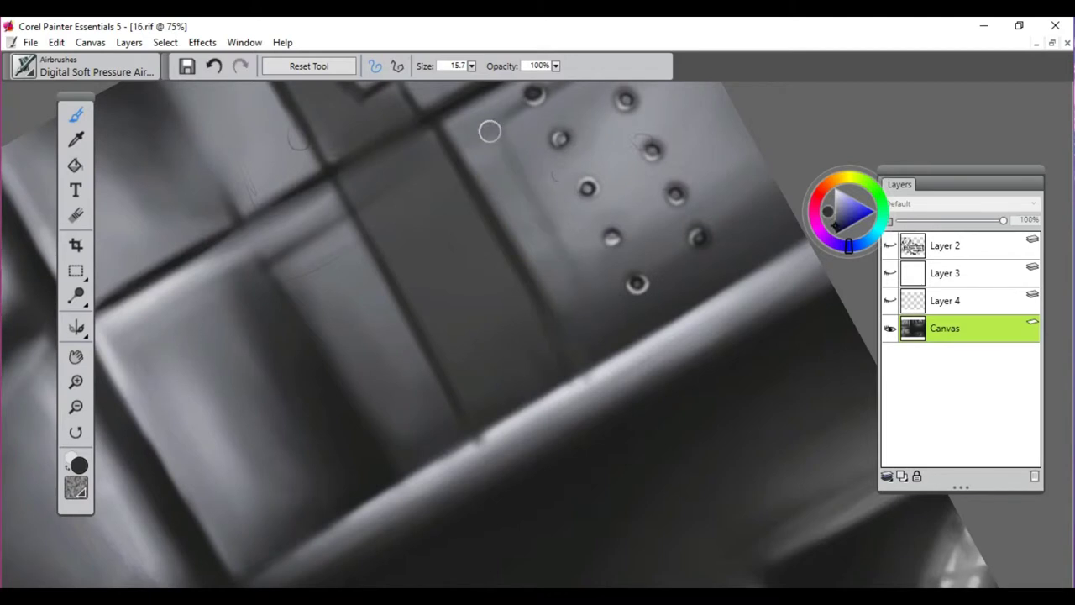
Shade a soft grey strip above the stepped band at size 15.7 and reinforce the band's edges with black
{"action": "mouse_move", "coordinate": [490, 131]}
{"action": "left_mouse_down"}
{"action": "mouse_move", "coordinate": [461, 135]}
{"action": "mouse_move", "coordinate": [515, 213]}
{"action": "left_mouse_up"}
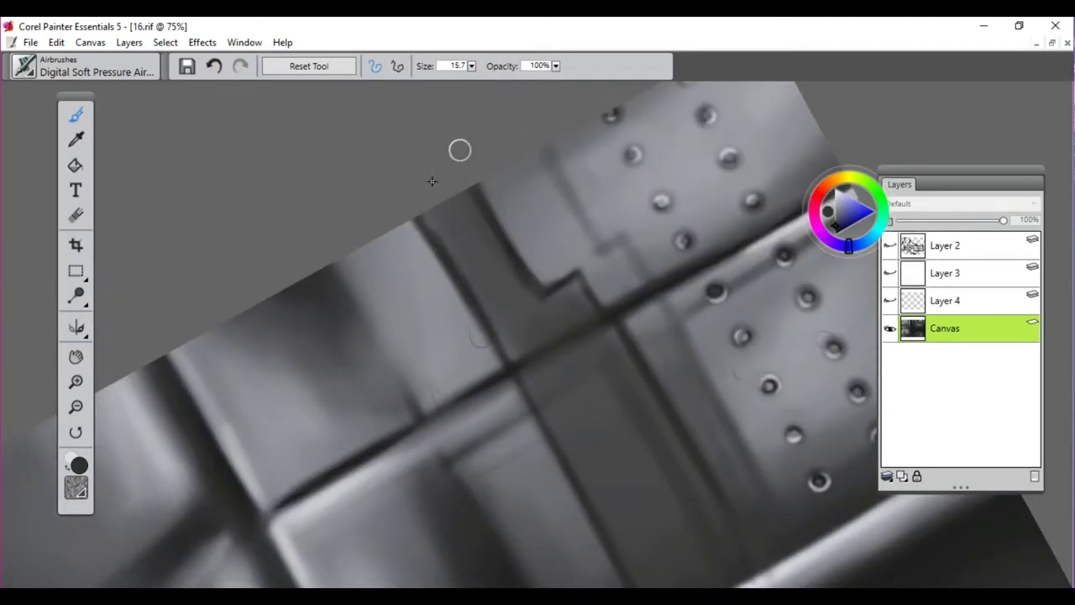
{"action": "mouse_move", "coordinate": [460, 149]}
{"action": "left_mouse_down"}
{"action": "mouse_move", "coordinate": [618, 308]}
{"action": "mouse_move", "coordinate": [713, 424]}
{"action": "left_mouse_up"}
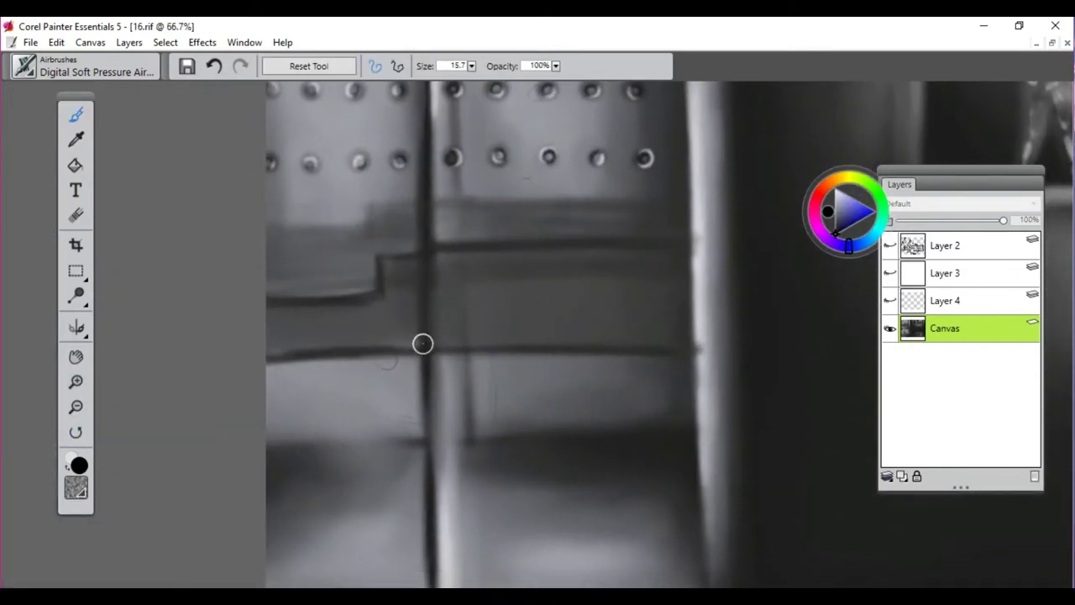
{"action": "left_click_drag", "start_coordinate": [675, 364], "coordinate": [437, 353]}
{"action": "left_click_drag", "start_coordinate": [626, 236], "coordinate": [442, 230]}
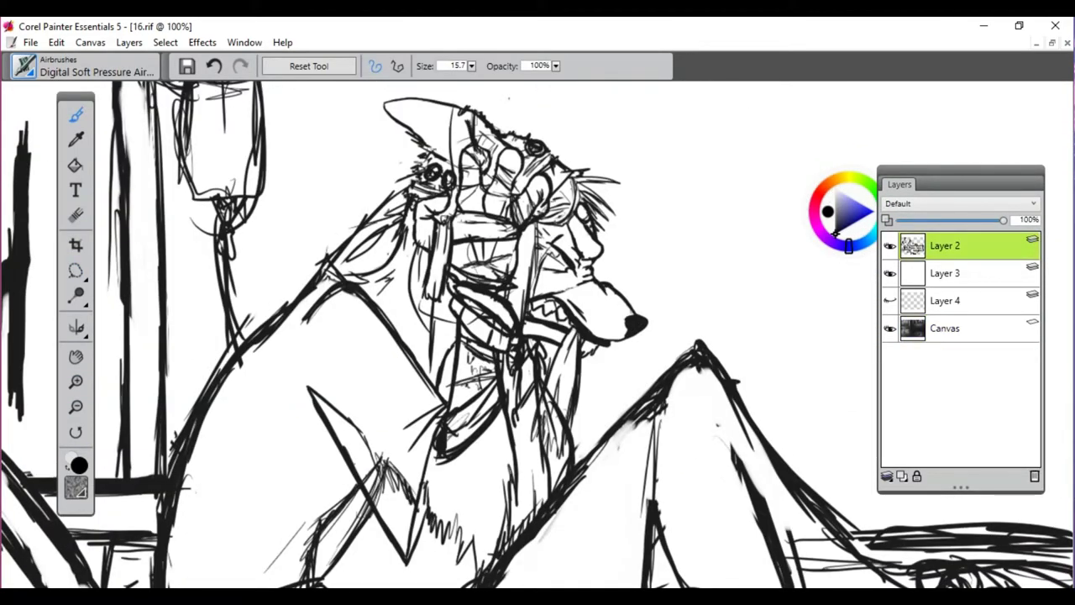
Block in the sketched figure on Layer 2 with grey and airbrush the bent legs near-black, reducing the brush to size 10.0
{"action": "mouse_move", "coordinate": [504, 168]}
{"action": "left_mouse_down"}
{"action": "mouse_move", "coordinate": [555, 218]}
{"action": "mouse_move", "coordinate": [470, 210]}
{"action": "mouse_move", "coordinate": [395, 319]}
{"action": "mouse_move", "coordinate": [307, 305]}
{"action": "mouse_move", "coordinate": [252, 437]}
{"action": "mouse_move", "coordinate": [571, 278]}
{"action": "mouse_move", "coordinate": [504, 168]}
{"action": "left_mouse_up"}
{"action": "mouse_move", "coordinate": [481, 367]}
{"action": "left_mouse_down"}
{"action": "mouse_move", "coordinate": [517, 222]}
{"action": "mouse_move", "coordinate": [336, 192]}
{"action": "mouse_move", "coordinate": [260, 372]}
{"action": "mouse_move", "coordinate": [300, 547]}
{"action": "mouse_move", "coordinate": [649, 354]}
{"action": "mouse_move", "coordinate": [629, 492]}
{"action": "mouse_move", "coordinate": [619, 461]}
{"action": "mouse_move", "coordinate": [496, 413]}
{"action": "mouse_move", "coordinate": [346, 449]}
{"action": "mouse_move", "coordinate": [420, 436]}
{"action": "mouse_move", "coordinate": [331, 346]}
{"action": "mouse_move", "coordinate": [425, 197]}
{"action": "mouse_move", "coordinate": [580, 498]}
{"action": "mouse_move", "coordinate": [625, 453]}
{"action": "mouse_move", "coordinate": [697, 428]}
{"action": "left_mouse_up"}
{"action": "key", "text": "bracketleft"}
{"action": "key", "text": "bracketleft"}
{"action": "key", "text": "bracketleft"}
{"action": "key", "text": "bracketleft"}
{"action": "left_click_drag", "start_coordinate": [588, 471], "coordinate": [628, 436]}
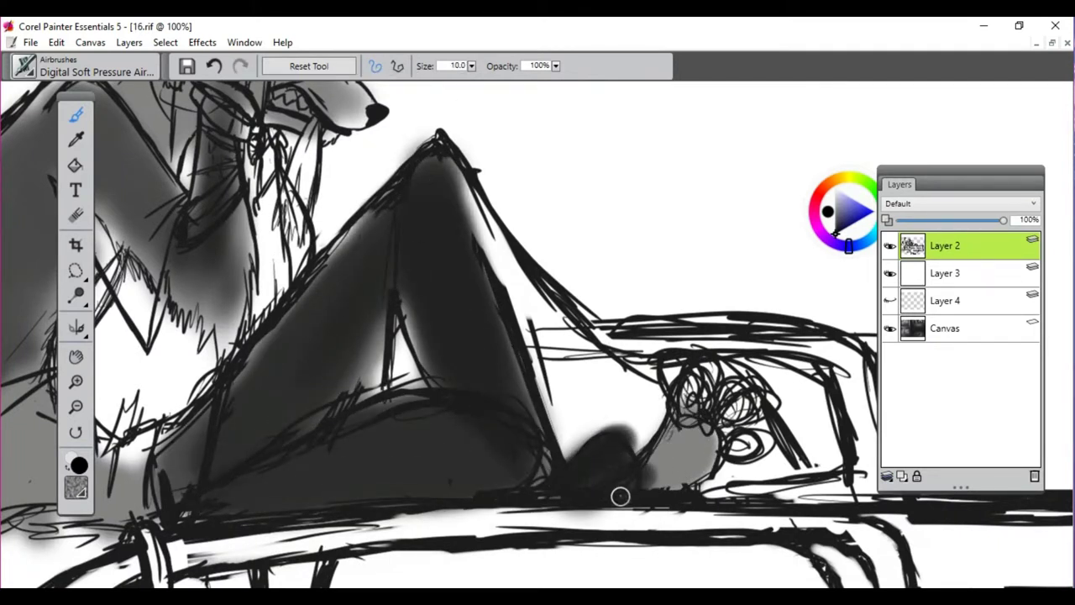
{"action": "mouse_move", "coordinate": [435, 224]}
{"action": "left_mouse_down"}
{"action": "mouse_move", "coordinate": [277, 420]}
{"action": "mouse_move", "coordinate": [218, 431]}
{"action": "mouse_move", "coordinate": [564, 389]}
{"action": "mouse_move", "coordinate": [513, 372]}
{"action": "mouse_move", "coordinate": [338, 377]}
{"action": "mouse_move", "coordinate": [358, 206]}
{"action": "mouse_move", "coordinate": [338, 307]}
{"action": "mouse_move", "coordinate": [439, 105]}
{"action": "mouse_move", "coordinate": [446, 210]}
{"action": "mouse_move", "coordinate": [412, 370]}
{"action": "mouse_move", "coordinate": [378, 395]}
{"action": "left_mouse_up"}
Airbrush near-black over the figure's arm, back and shoulder at size 19.3
{"action": "key", "text": "bracketright"}
{"action": "key", "text": "bracketright"}
{"action": "key", "text": "bracketright"}
{"action": "key", "text": "bracketright"}
{"action": "scroll", "coordinate": [384, 240], "scroll_direction": "down", "scroll_amount": 5}
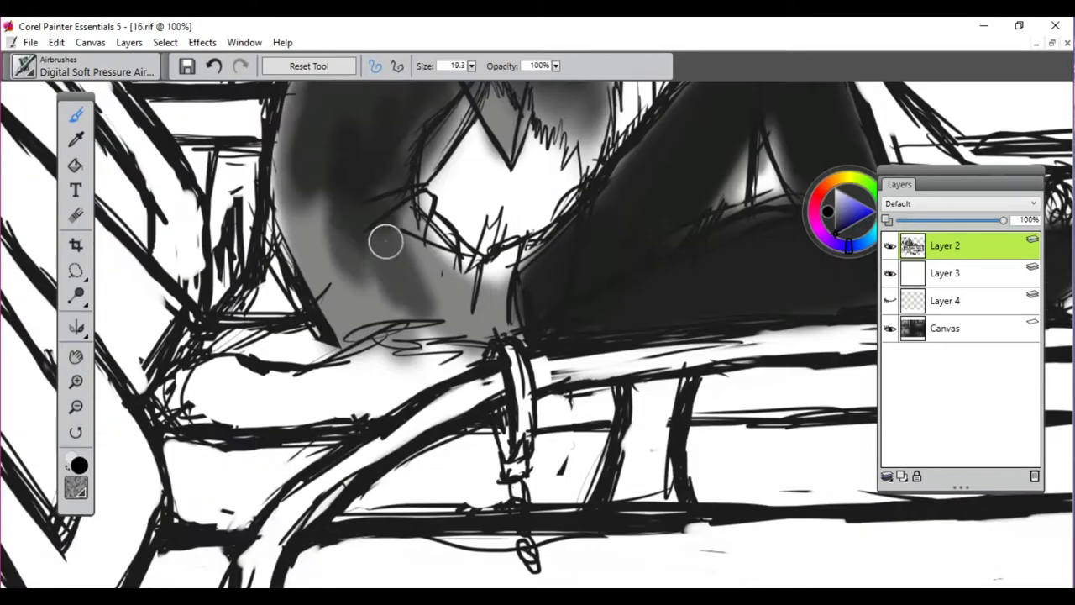
{"action": "mouse_move", "coordinate": [384, 240]}
{"action": "left_mouse_down"}
{"action": "mouse_move", "coordinate": [400, 262]}
{"action": "mouse_move", "coordinate": [340, 221]}
{"action": "mouse_move", "coordinate": [273, 242]}
{"action": "mouse_move", "coordinate": [408, 158]}
{"action": "left_mouse_up"}
{"action": "scroll", "coordinate": [408, 159], "scroll_direction": "up", "scroll_amount": 5}
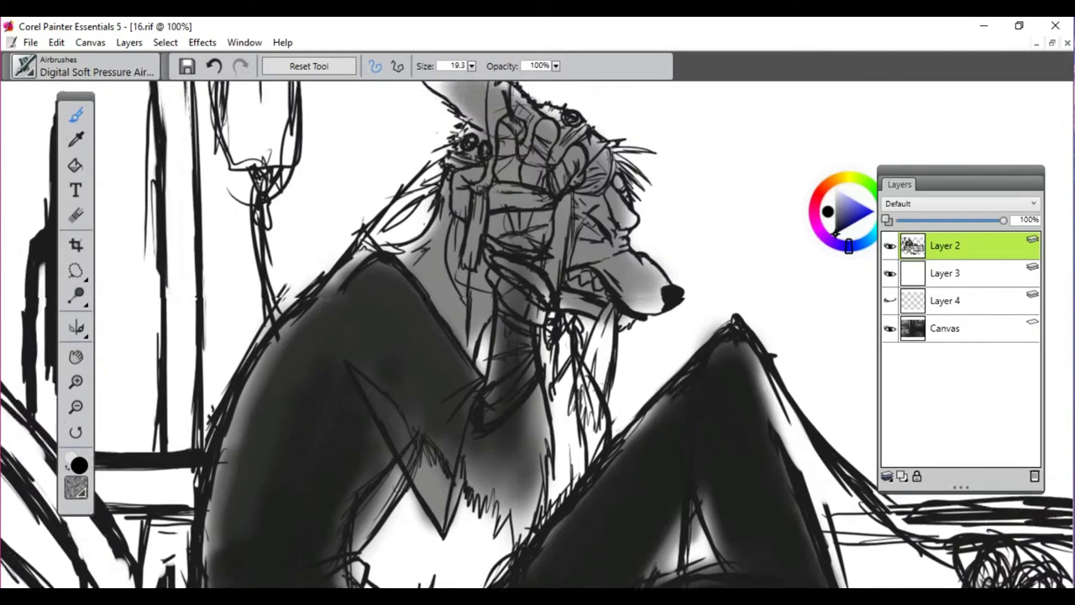
Fill the figure's far shin with grey and deepen the dark shading on the shoulder, chest and legs at size 19.3
{"action": "scroll", "coordinate": [645, 227], "scroll_direction": "down", "scroll_amount": 5}
{"action": "mouse_move", "coordinate": [645, 227]}
{"action": "left_mouse_down"}
{"action": "mouse_move", "coordinate": [753, 464]}
{"action": "mouse_move", "coordinate": [528, 328]}
{"action": "mouse_move", "coordinate": [689, 335]}
{"action": "mouse_move", "coordinate": [575, 275]}
{"action": "mouse_move", "coordinate": [387, 256]}
{"action": "mouse_move", "coordinate": [499, 371]}
{"action": "mouse_move", "coordinate": [795, 381]}
{"action": "mouse_move", "coordinate": [836, 453]}
{"action": "left_mouse_up"}
{"action": "scroll", "coordinate": [576, 276], "scroll_direction": "right", "scroll_amount": 3}
{"action": "scroll", "coordinate": [720, 390], "scroll_direction": "left", "scroll_amount": 3}
{"action": "scroll", "coordinate": [721, 390], "scroll_direction": "up", "scroll_amount": 2}
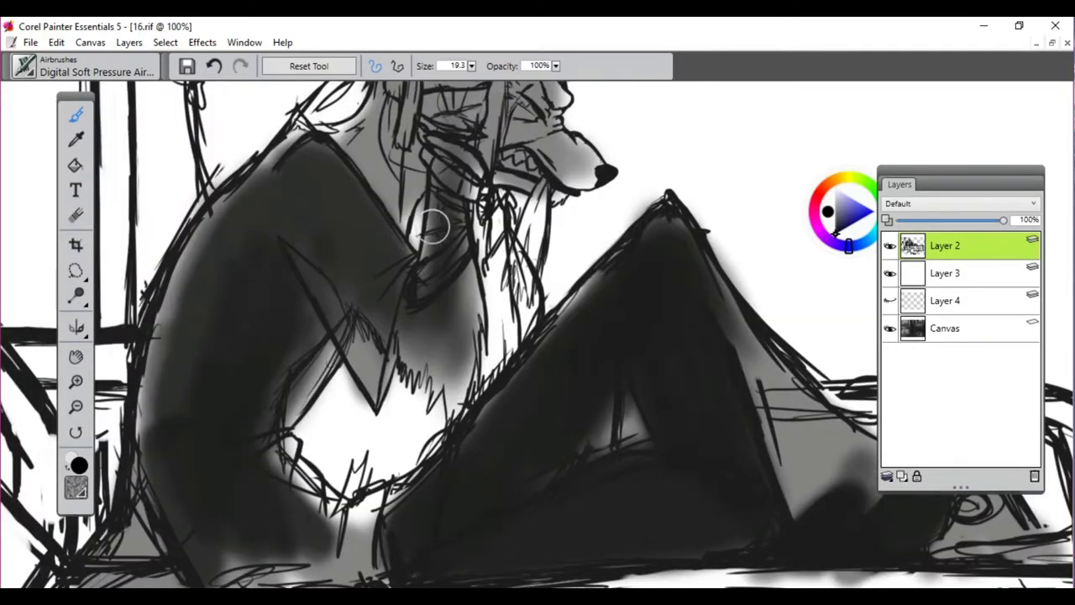
{"action": "left_click_drag", "start_coordinate": [305, 176], "coordinate": [367, 219]}
{"action": "scroll", "coordinate": [409, 316], "scroll_direction": "up", "scroll_amount": 2}
Blend the shading on the figure's back, shoulder and upper arm with Just Add Water, enlarging it to size 25.5
{"action": "left_click", "coordinate": [25, 65]}
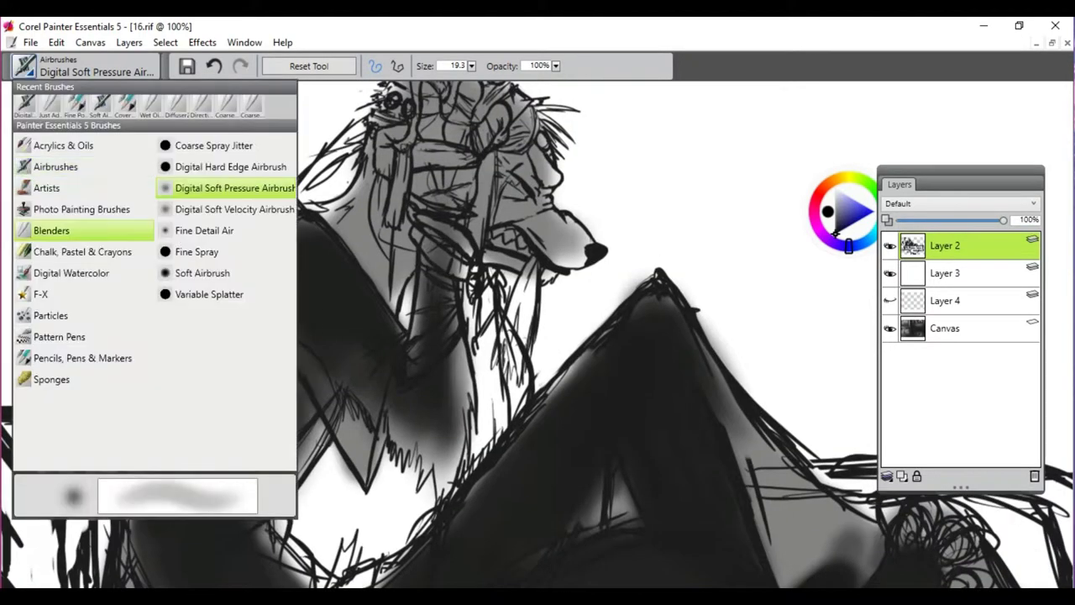
{"action": "left_click", "coordinate": [88, 233]}
{"action": "left_click", "coordinate": [218, 210]}
{"action": "scroll", "coordinate": [375, 299], "scroll_direction": "down", "scroll_amount": 3}
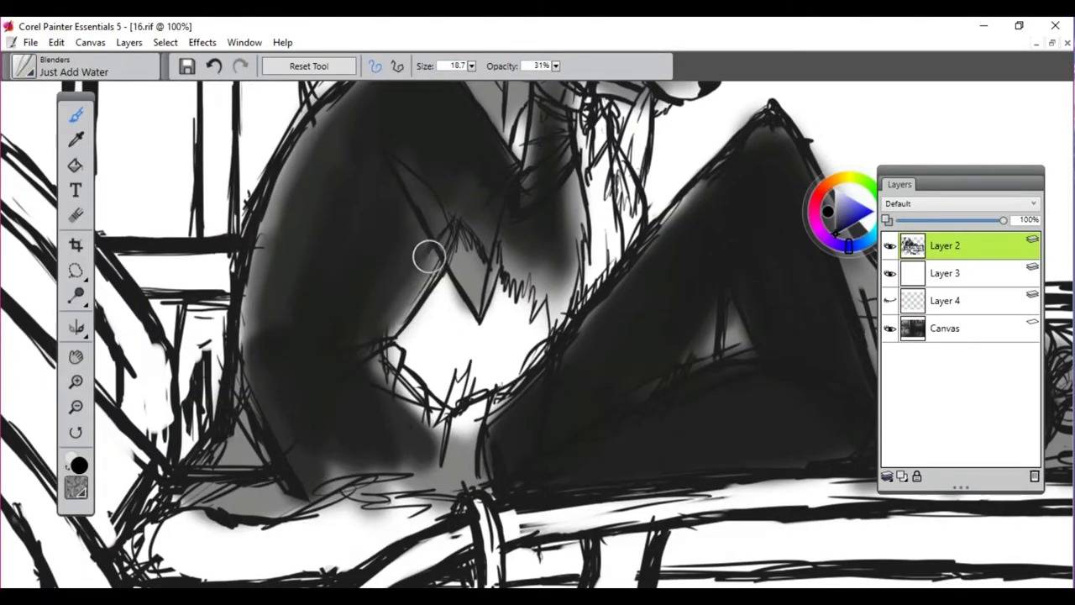
{"action": "key", "text": "]"}
{"action": "mouse_move", "coordinate": [327, 161]}
{"action": "left_mouse_down"}
{"action": "mouse_move", "coordinate": [259, 343]}
{"action": "mouse_move", "coordinate": [269, 420]}
{"action": "left_mouse_up"}
{"action": "scroll", "coordinate": [414, 276], "scroll_direction": "up", "scroll_amount": 3}
{"action": "scroll", "coordinate": [415, 276], "scroll_direction": "right", "scroll_amount": 1}
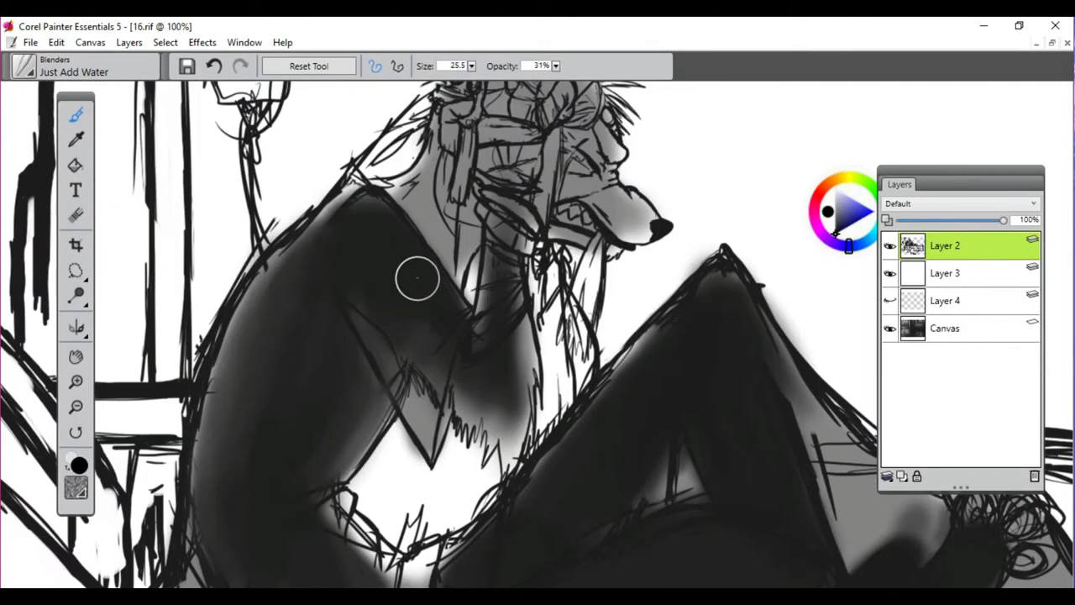
{"action": "mouse_move", "coordinate": [415, 277]}
{"action": "left_mouse_down"}
{"action": "mouse_move", "coordinate": [386, 349]}
{"action": "mouse_move", "coordinate": [394, 381]}
{"action": "mouse_move", "coordinate": [417, 400]}
{"action": "left_mouse_up"}
Smooth the sketch lines of the pointed chest tuft into the grey shading with Just Add Water at sizes 8.7 and 7.0
{"action": "key", "text": "["}
{"action": "key", "text": "["}
{"action": "key", "text": "["}
{"action": "key", "text": "["}
{"action": "key", "text": "["}
{"action": "key", "text": "["}
{"action": "key", "text": "["}
{"action": "key", "text": "["}
{"action": "scroll", "coordinate": [417, 400], "scroll_direction": "up", "scroll_amount": 2}
{"action": "scroll", "coordinate": [370, 264], "scroll_direction": "up", "scroll_amount": 2}
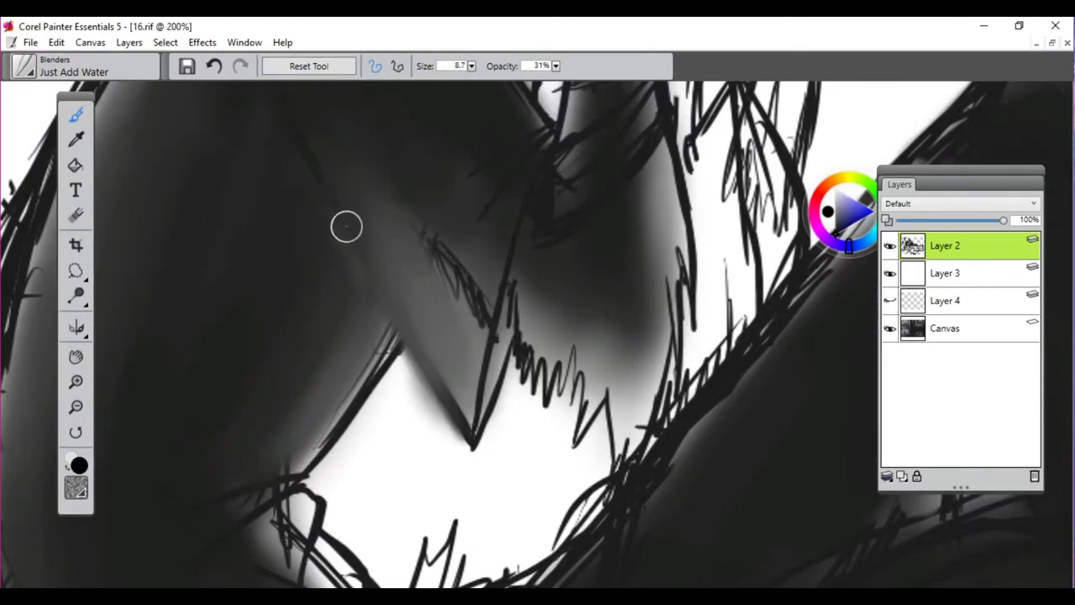
{"action": "left_click_drag", "start_coordinate": [371, 264], "coordinate": [392, 282]}
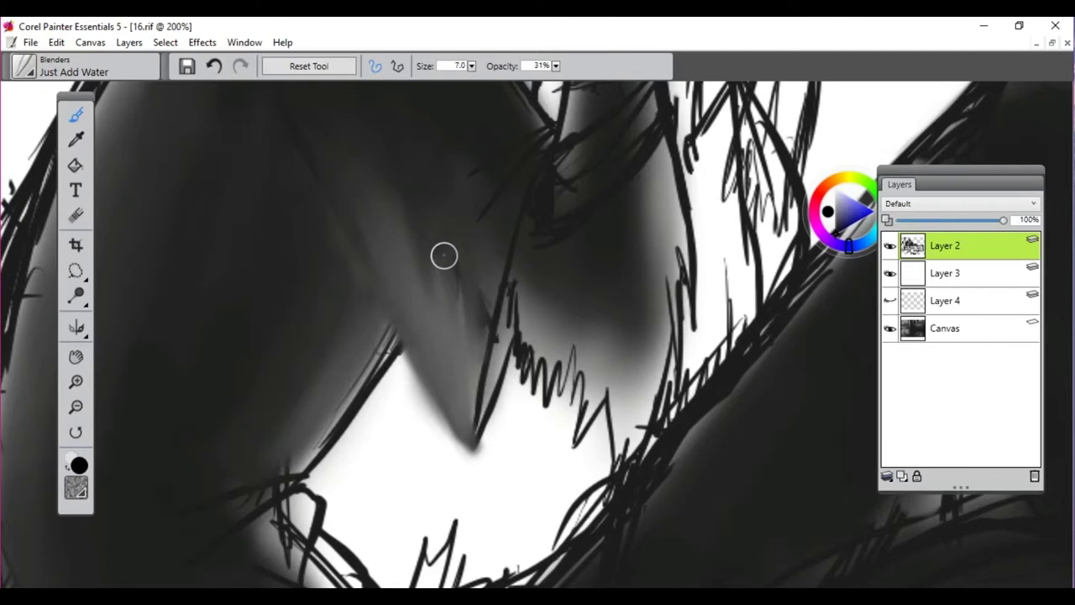
{"action": "scroll", "coordinate": [416, 246], "scroll_direction": "down", "scroll_amount": 2}
{"action": "scroll", "coordinate": [388, 276], "scroll_direction": "left", "scroll_amount": 2}
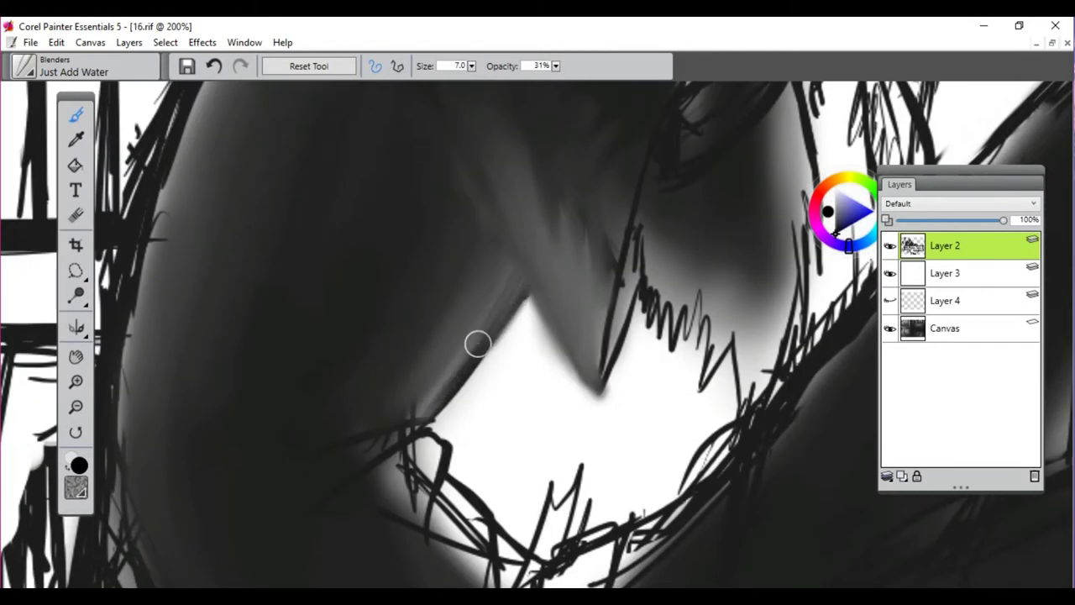
Lighten the inner edge of the arm with sampled grey and blend it and the chest tuft at size 15.1
{"action": "left_click", "coordinate": [478, 345], "text": "alt"}
{"action": "mouse_move", "coordinate": [478, 344]}
{"action": "left_mouse_down"}
{"action": "mouse_move", "coordinate": [485, 298]}
{"action": "mouse_move", "coordinate": [465, 173]}
{"action": "mouse_move", "coordinate": [475, 189]}
{"action": "left_mouse_up"}
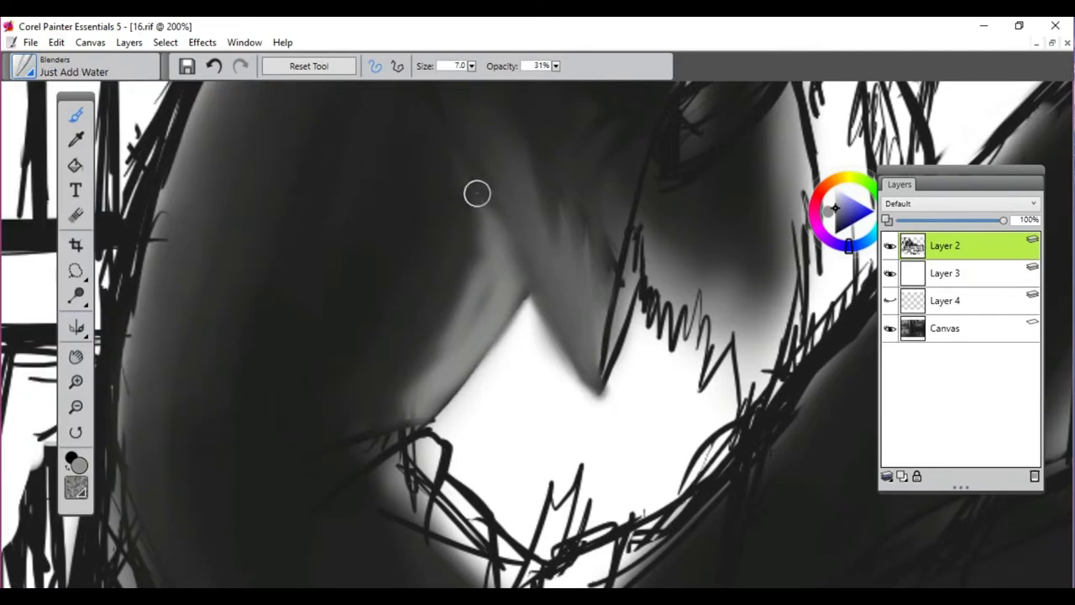
{"action": "mouse_move", "coordinate": [386, 399]}
{"action": "left_mouse_down"}
{"action": "mouse_move", "coordinate": [445, 381]}
{"action": "mouse_move", "coordinate": [424, 334]}
{"action": "left_mouse_up"}
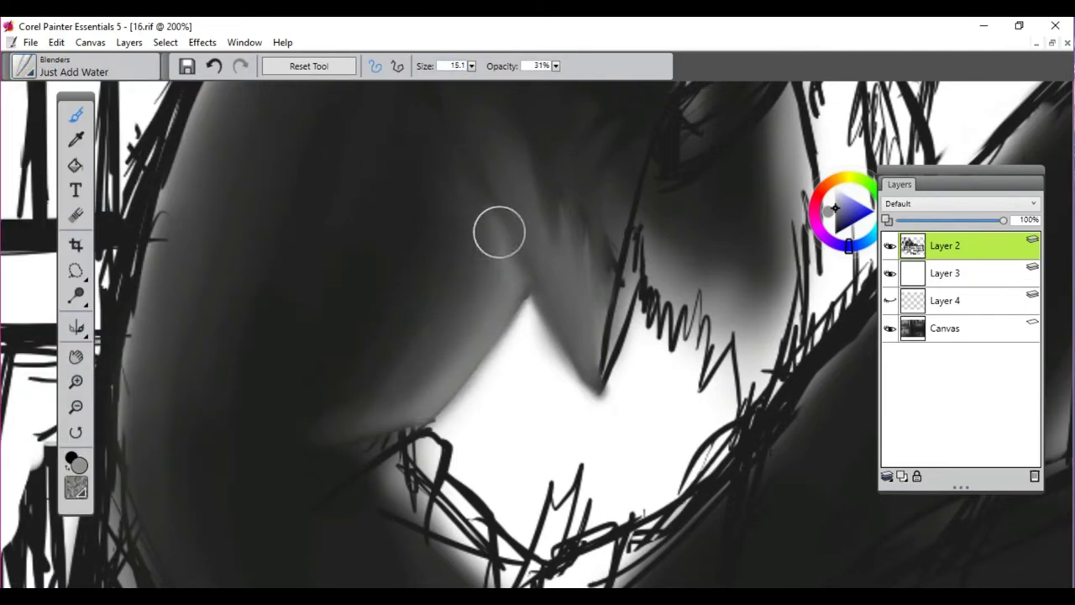
{"action": "scroll", "coordinate": [499, 233], "scroll_direction": "up", "scroll_amount": 3}
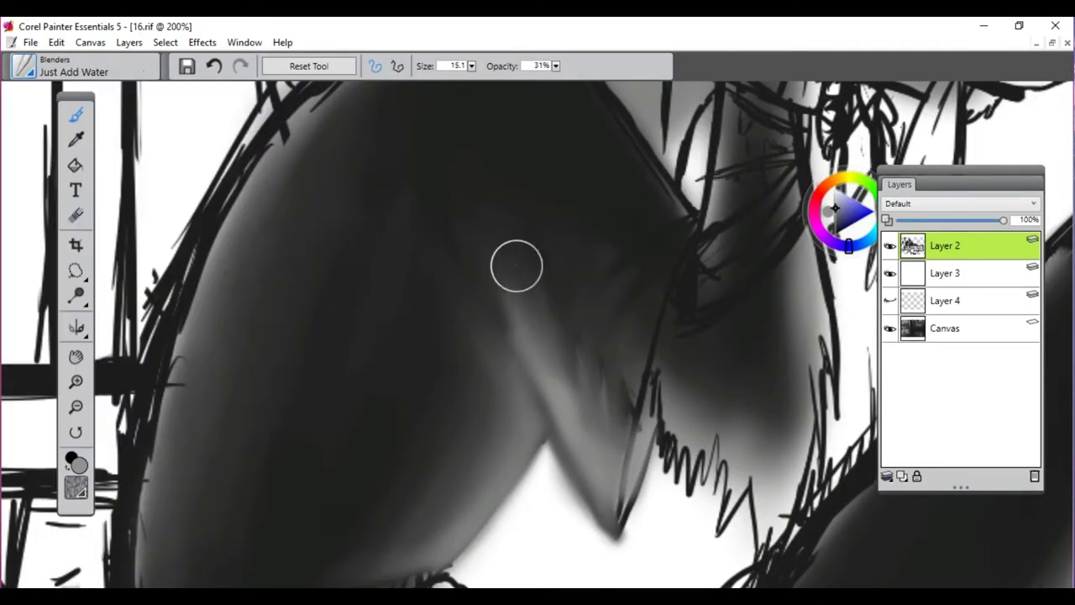
{"action": "left_click_drag", "start_coordinate": [517, 265], "coordinate": [532, 319]}
{"action": "left_click_drag", "start_coordinate": [490, 364], "coordinate": [420, 408]}
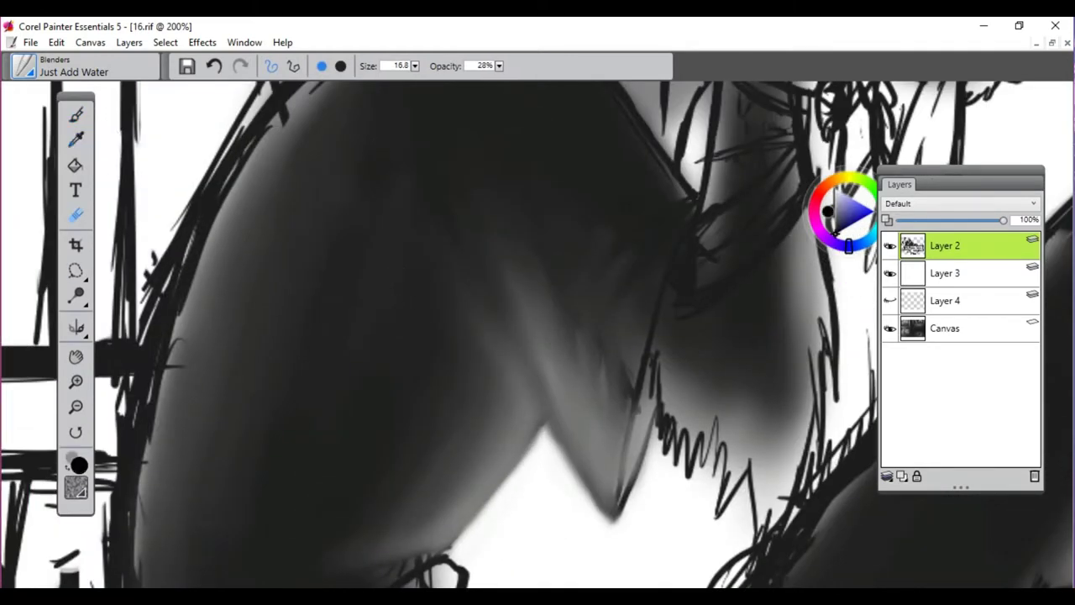
Paint a grey highlight along the front of the shoulder with the Digital Soft Velocity Airbrush at size 11.5 and blend it
{"action": "left_click", "coordinate": [25, 65]}
{"action": "left_click", "coordinate": [42, 166]}
{"action": "left_click", "coordinate": [228, 209]}
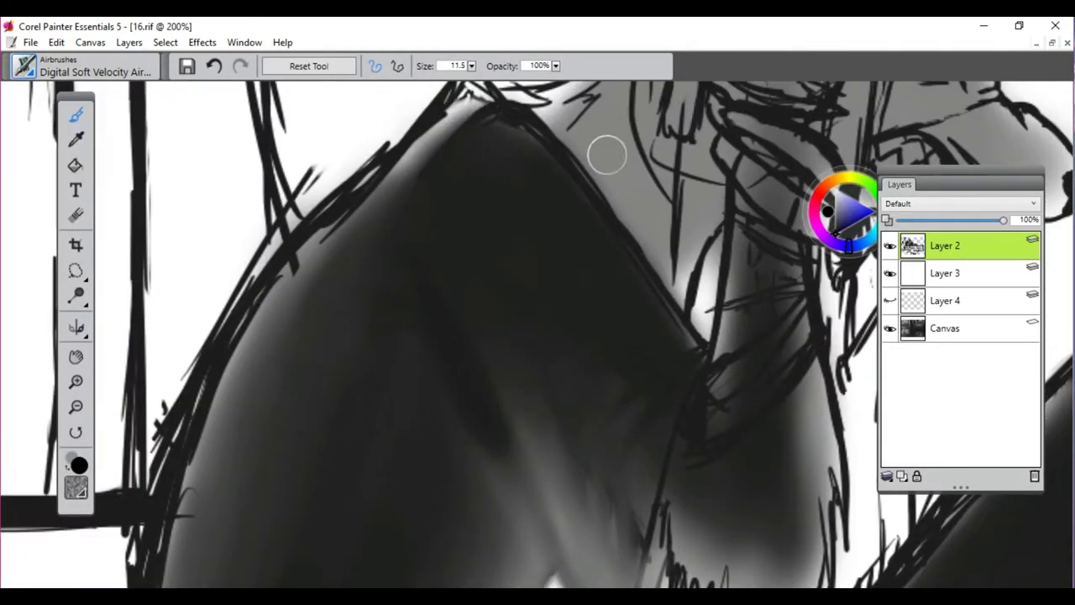
{"action": "mouse_move", "coordinate": [607, 156]}
{"action": "left_mouse_down"}
{"action": "mouse_move", "coordinate": [680, 319]}
{"action": "mouse_move", "coordinate": [655, 369]}
{"action": "left_mouse_up"}
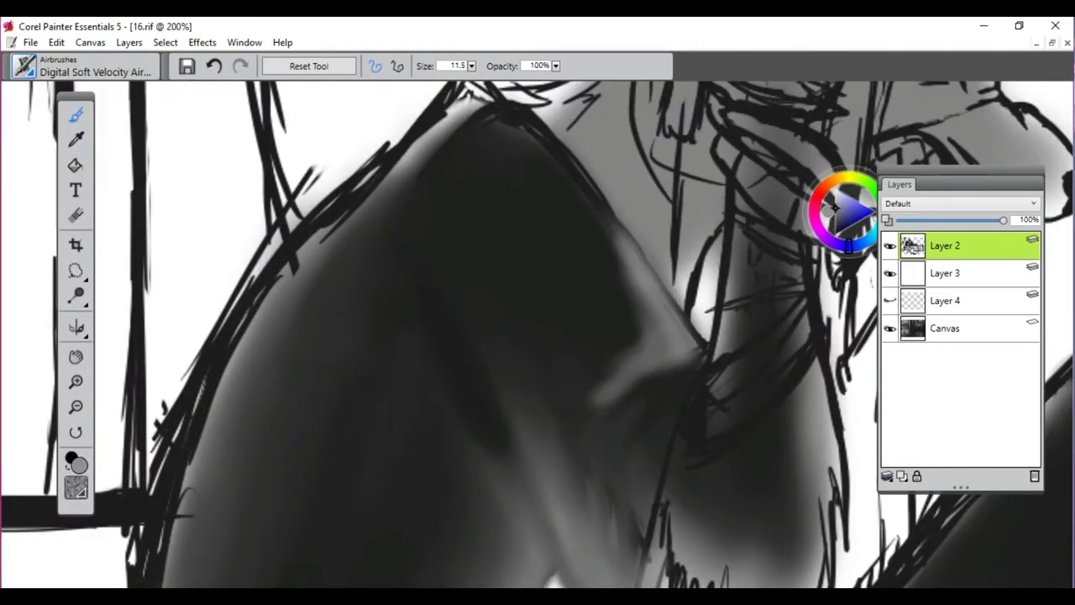
{"action": "left_click", "coordinate": [25, 65]}
{"action": "left_click", "coordinate": [203, 294]}
{"action": "key", "text": "bracketright"}
{"action": "key", "text": "bracketright"}
{"action": "key", "text": "bracketright"}
{"action": "left_click_drag", "start_coordinate": [612, 234], "coordinate": [591, 395]}
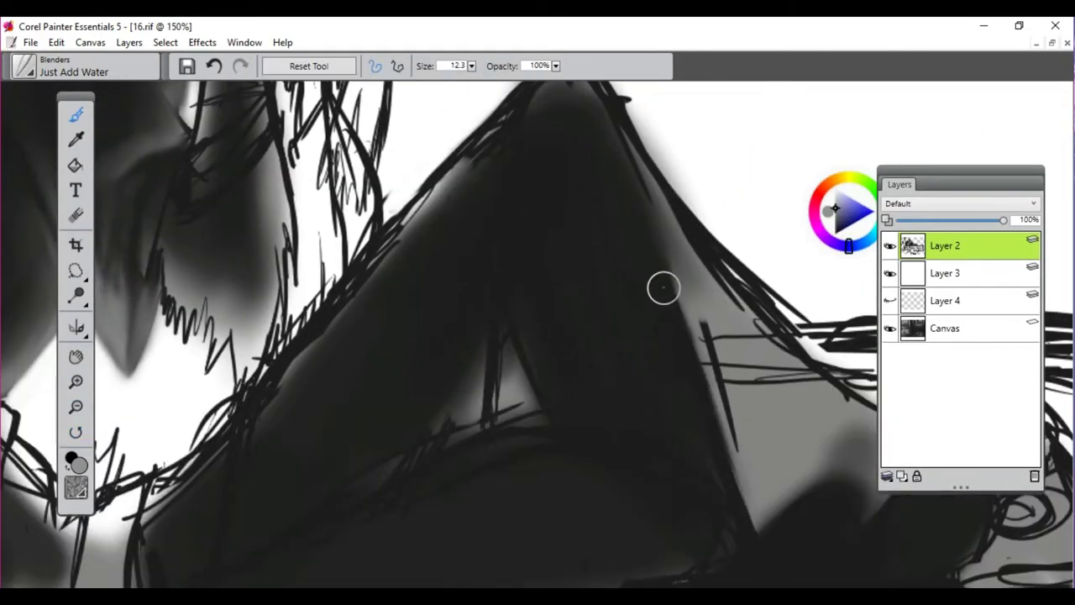
Blend the sketch lines of the bent legs and knee into the dark shading with Just Add Water at sizes 12.3 to 32.6
{"action": "left_click_drag", "start_coordinate": [662, 285], "coordinate": [701, 369]}
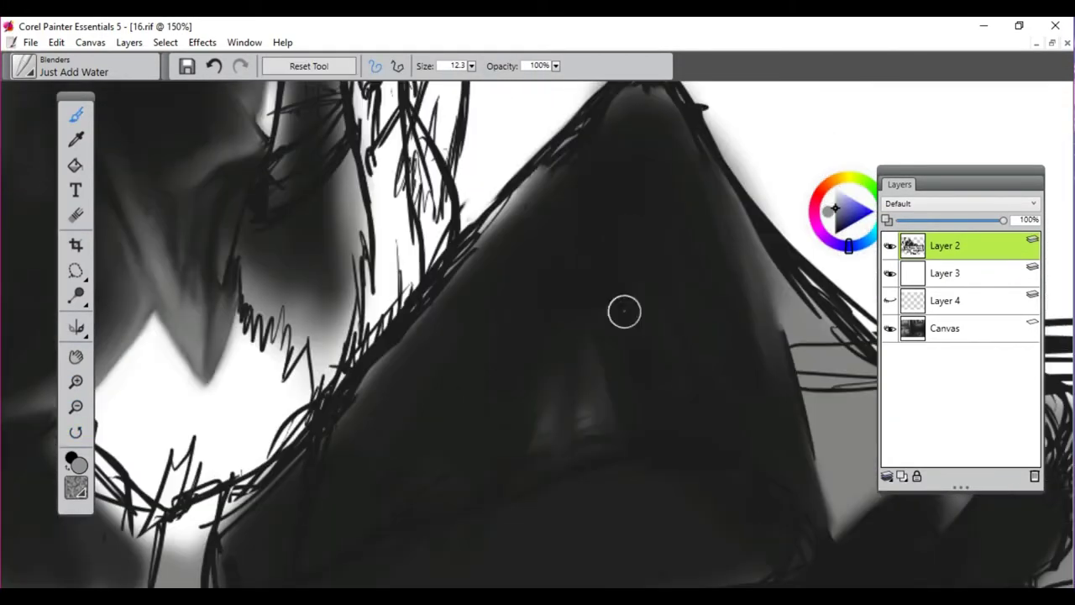
{"action": "key", "text": "bracketright"}
{"action": "key", "text": "bracketright"}
{"action": "key", "text": "bracketright"}
{"action": "left_click_drag", "start_coordinate": [542, 209], "coordinate": [473, 294]}
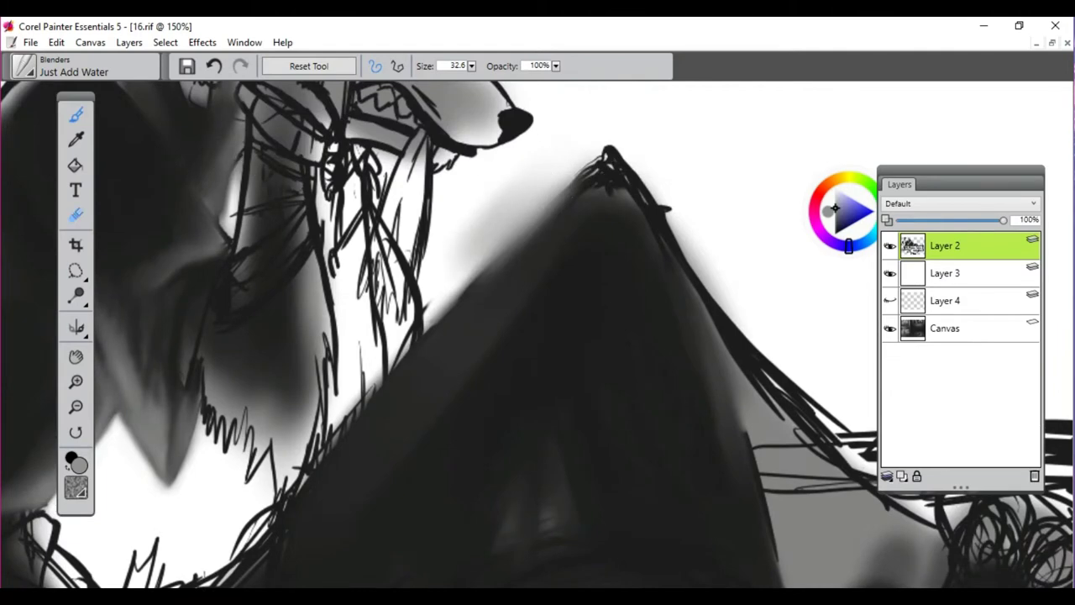
Streak the lower edge of the chest fur into soft strands with Just Add Water, reducing it to size 15.1 and below
{"action": "key", "text": "bracketleft"}
{"action": "key", "text": "bracketleft"}
{"action": "key", "text": "bracketleft"}
{"action": "key", "text": "bracketleft"}
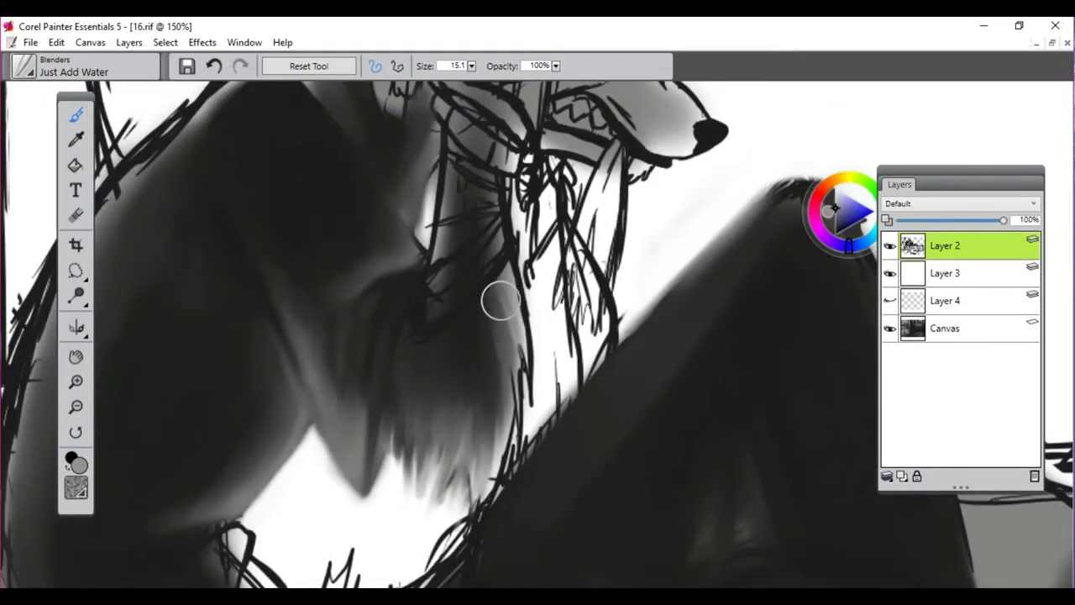
{"action": "key", "text": "bracketleft"}
{"action": "key", "text": "bracketleft"}
{"action": "key", "text": "bracketleft"}
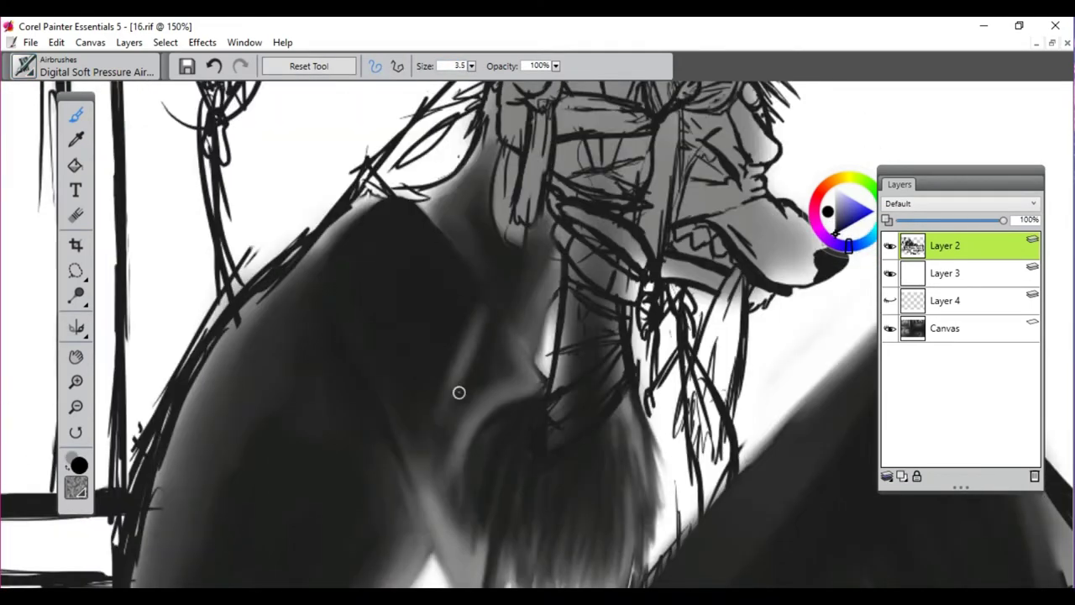
Airbrush black fur strands between shoulder and neck at size 4.6 and blend them with Just Add Water at size 9.3
{"action": "key", "text": "shift+s"}
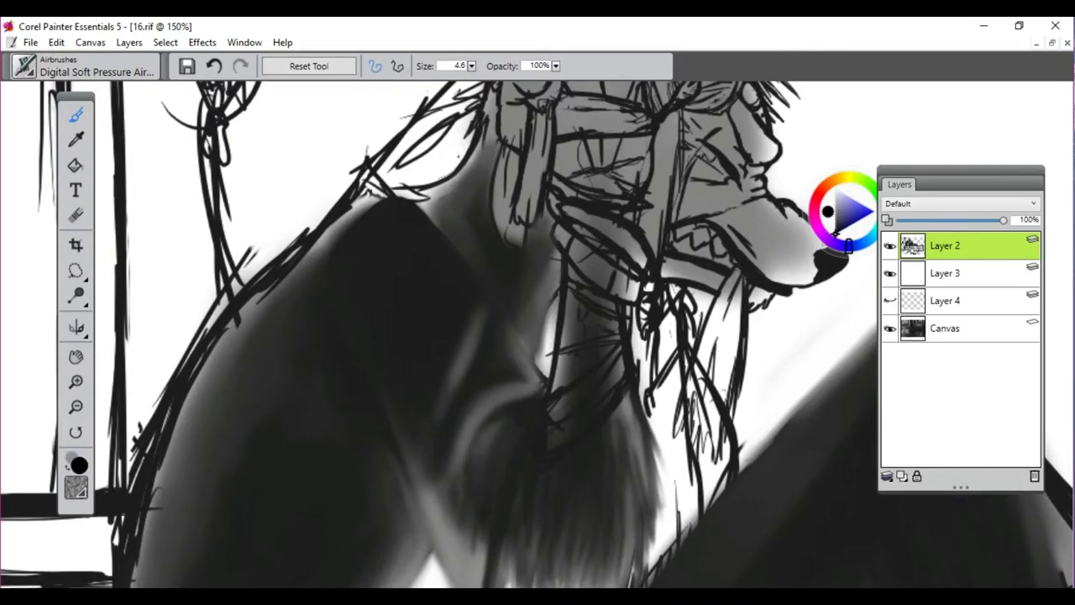
{"action": "left_click_drag", "start_coordinate": [529, 336], "coordinate": [478, 477]}
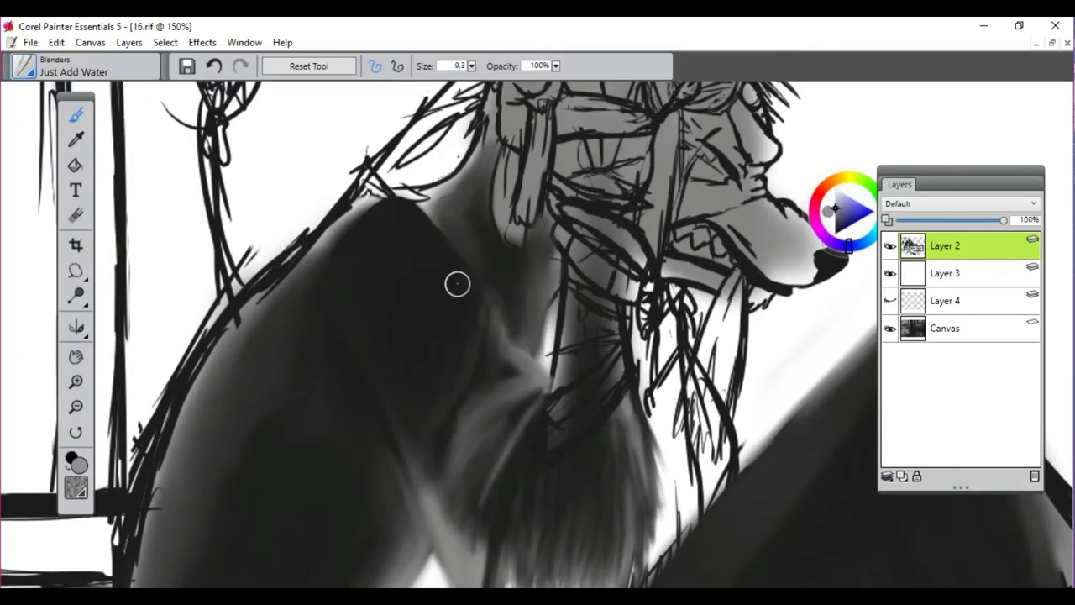
{"action": "scroll", "coordinate": [444, 430], "scroll_direction": "down", "scroll_amount": 3}
{"action": "scroll", "coordinate": [485, 269], "scroll_direction": "up", "scroll_amount": 3}
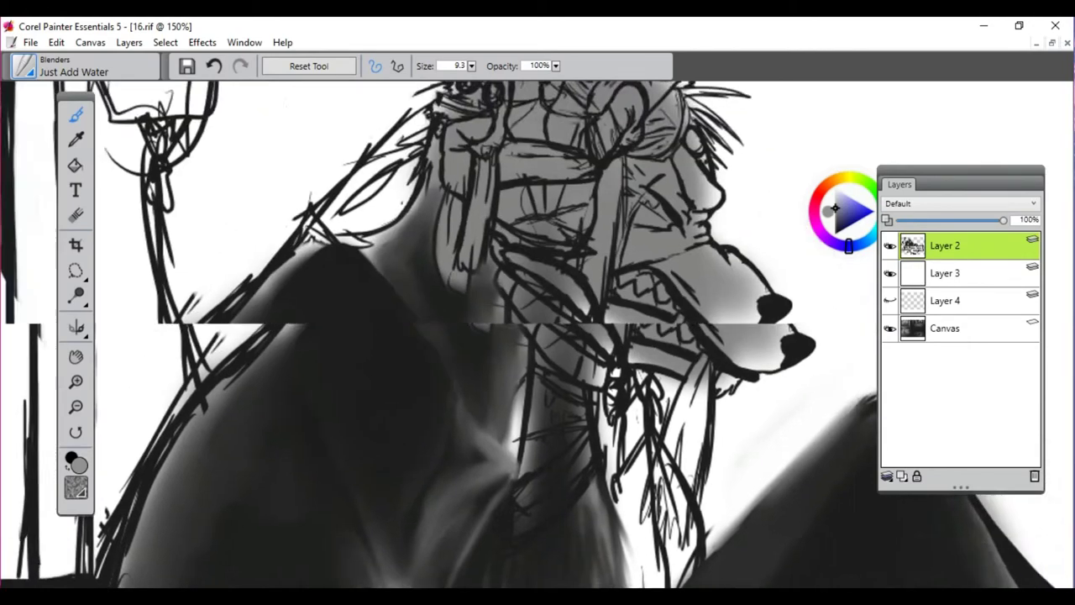
Airbrush a light grey band across the base of the neck at size 4.6 and smooth it with Just Add Water at size 5.7
{"action": "scroll", "coordinate": [485, 293], "scroll_direction": "down", "scroll_amount": 5}
{"action": "scroll", "coordinate": [484, 293], "scroll_direction": "up", "scroll_amount": 5}
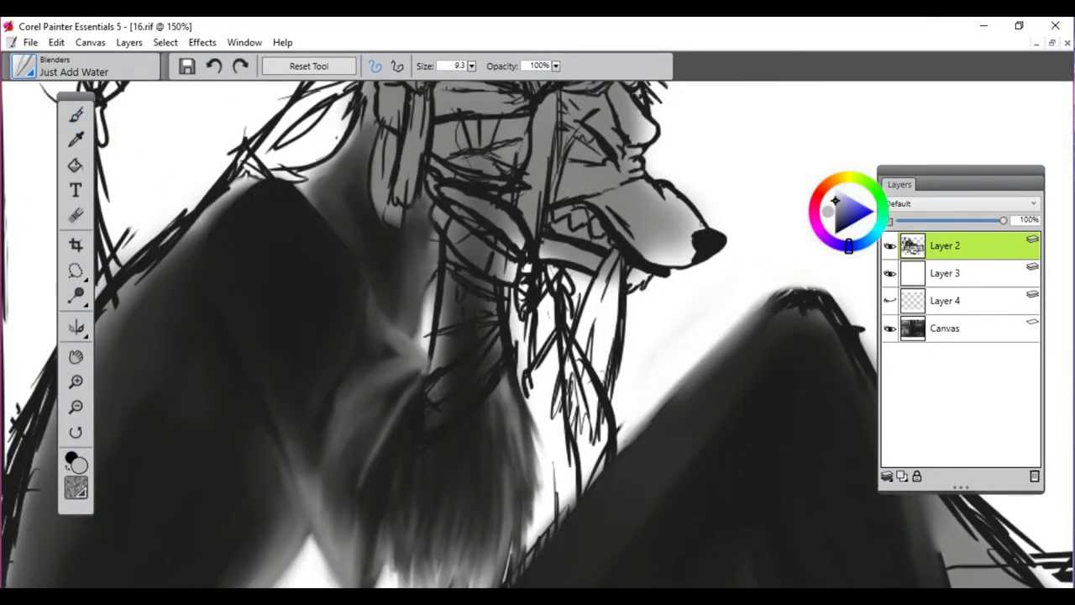
{"action": "scroll", "coordinate": [500, 327], "scroll_direction": "up", "scroll_amount": 1}
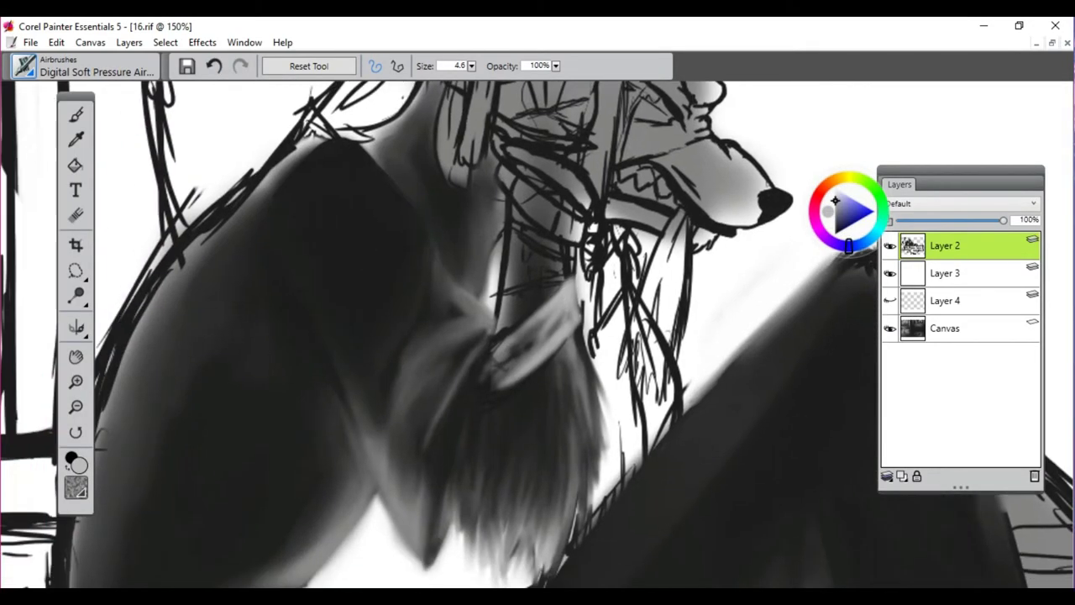
{"action": "left_click", "coordinate": [25, 65]}
{"action": "left_click", "coordinate": [218, 252]}
{"action": "key", "text": "bracketright"}
{"action": "scroll", "coordinate": [529, 375], "scroll_direction": "down", "scroll_amount": 1}
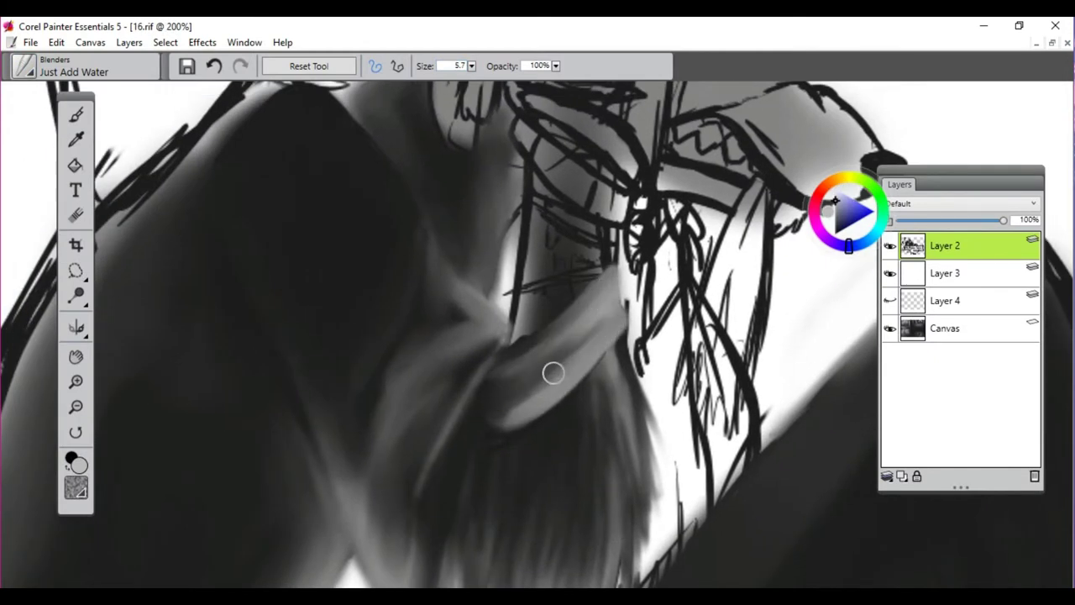
Airbrush black shading on the neck band and beside the pointed chest tuft at size 4.6
{"action": "left_click", "coordinate": [25, 66]}
{"action": "left_click", "coordinate": [60, 108]}
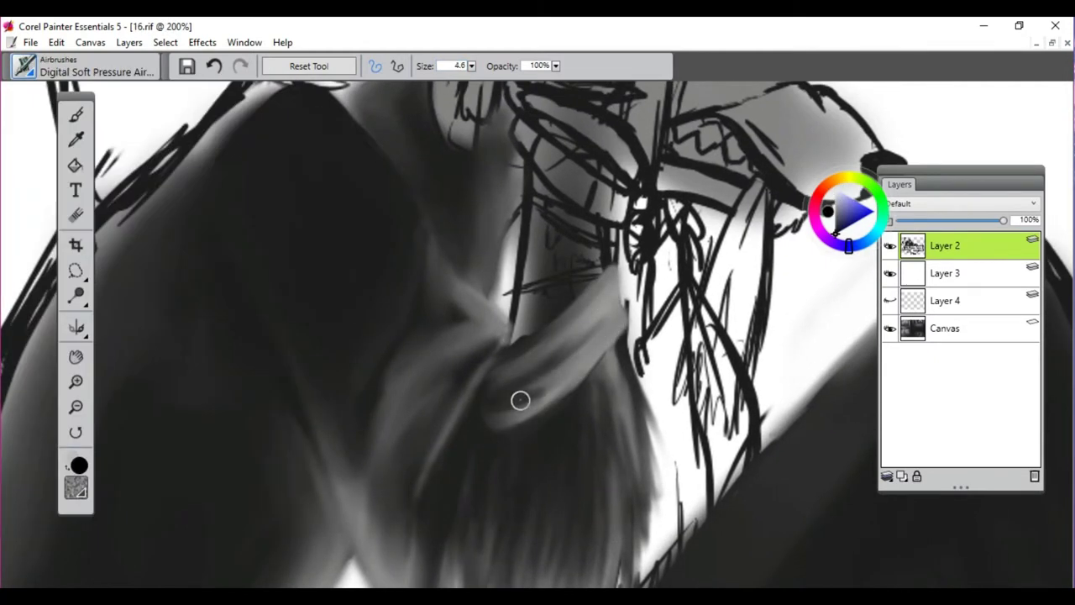
{"action": "scroll", "coordinate": [504, 319], "scroll_direction": "down", "scroll_amount": 3}
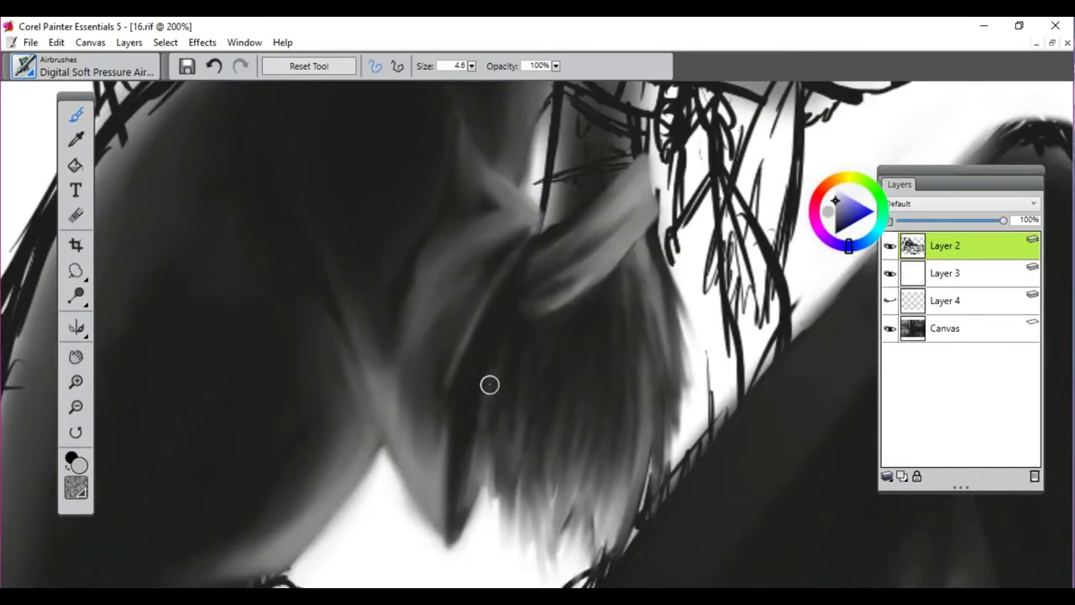
Airbrush fine light grey strands into the chest fur at size 2.2 and blend them with Just Add Water at size 5.7
{"action": "scroll", "coordinate": [490, 384], "scroll_direction": "down", "scroll_amount": 3}
{"action": "key", "text": "bracketleft"}
{"action": "key", "text": "bracketleft"}
{"action": "key", "text": "bracketleft"}
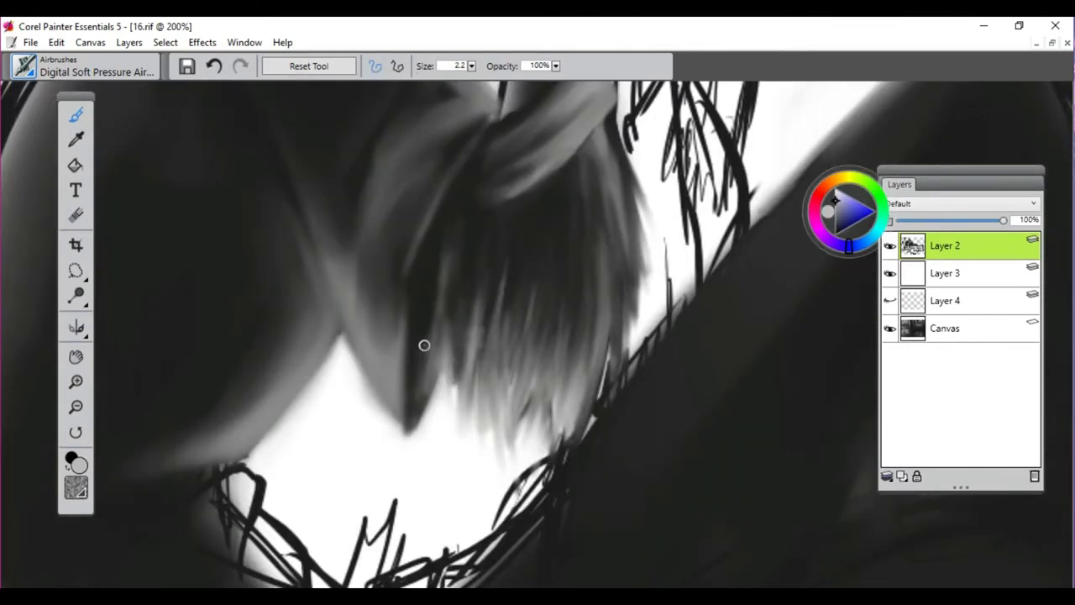
{"action": "key", "text": "ctrl+b"}
{"action": "scroll", "coordinate": [427, 322], "scroll_direction": "up", "scroll_amount": 3}
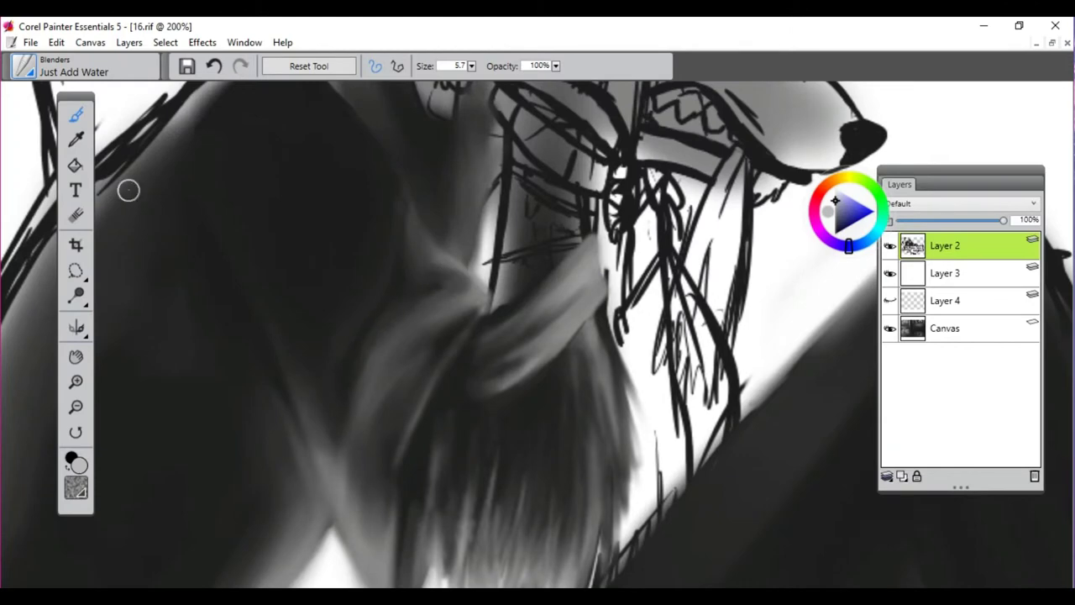
Airbrush black shading over the upper arm and beneath the elbow crease, enlarging the brush to size 10.0
{"action": "key", "text": "ctrl+b"}
{"action": "scroll", "coordinate": [372, 444], "scroll_direction": "up", "scroll_amount": 2}
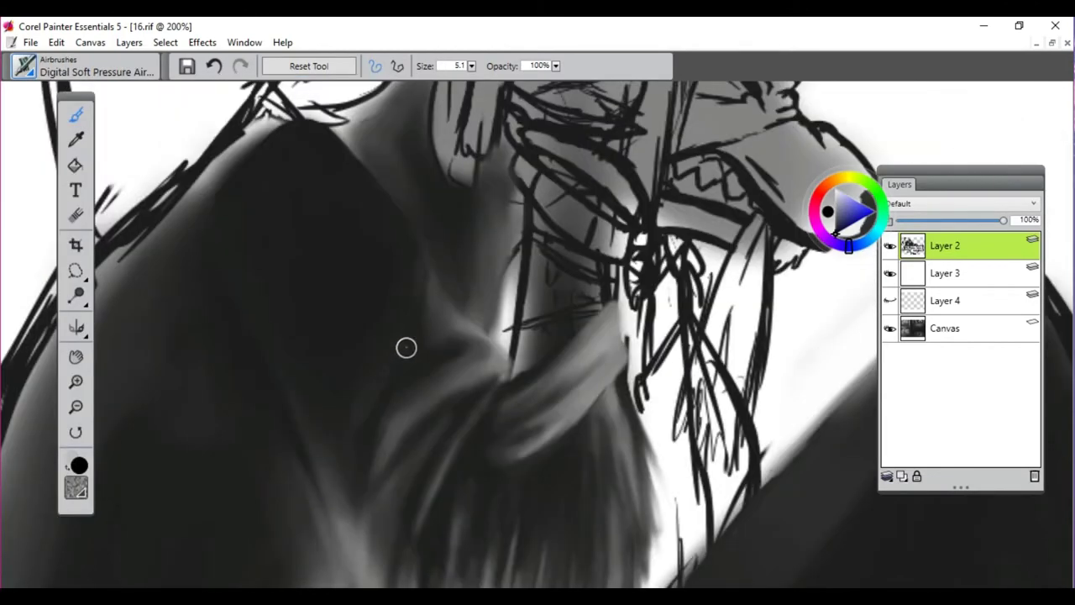
{"action": "scroll", "coordinate": [273, 192], "scroll_direction": "up", "scroll_amount": 3}
{"action": "key", "text": "bracketright"}
{"action": "key", "text": "bracketright"}
{"action": "key", "text": "bracketright"}
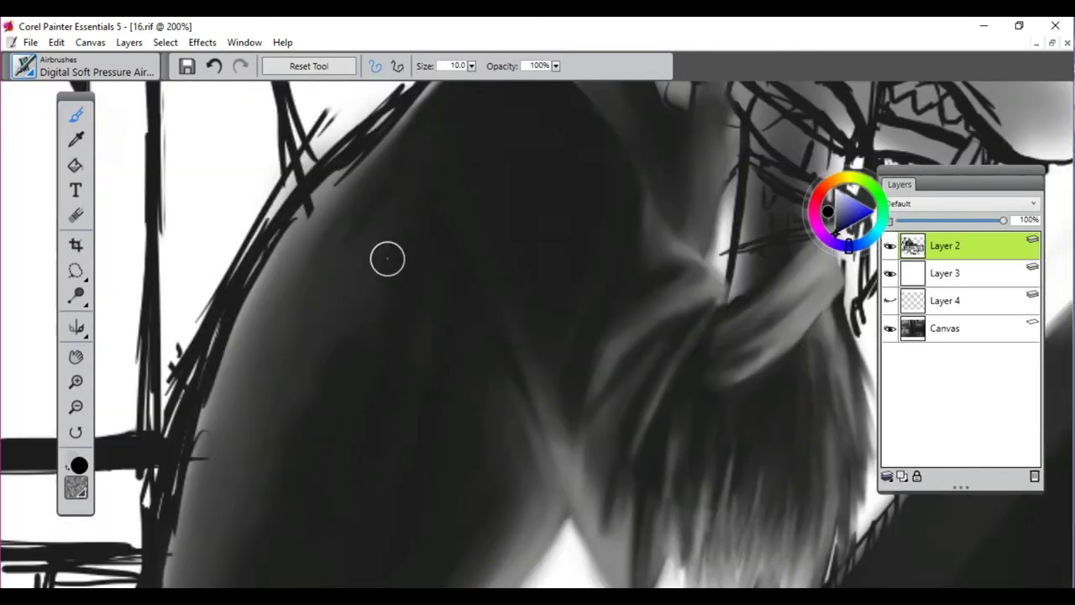
{"action": "scroll", "coordinate": [386, 257], "scroll_direction": "up", "scroll_amount": 2}
{"action": "scroll", "coordinate": [372, 479], "scroll_direction": "down", "scroll_amount": 3}
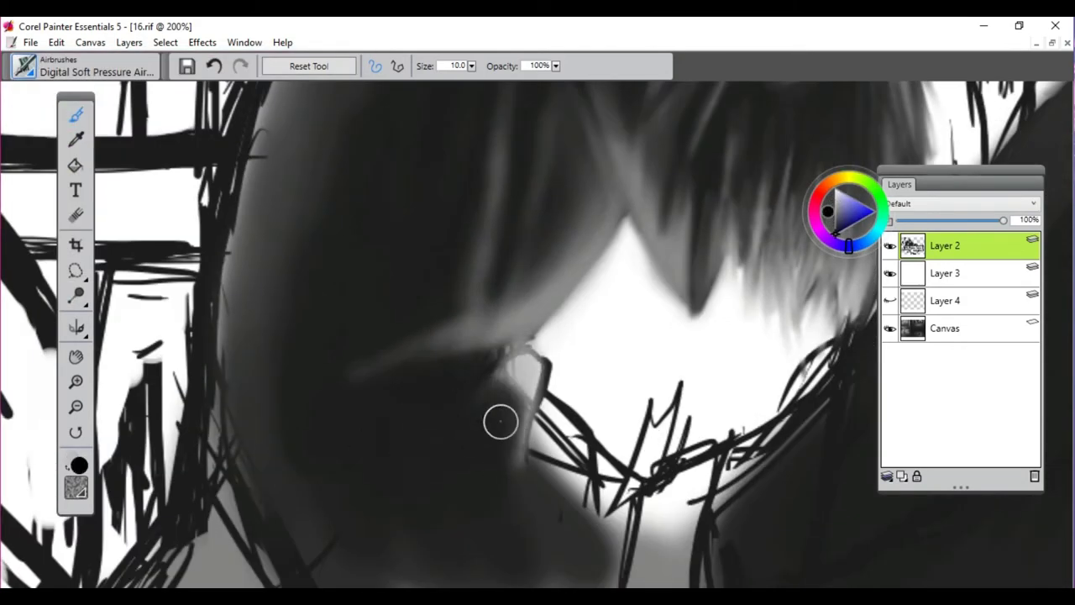
Airbrush a light grey rim along the outer edge of the back at size 24.7 and darken the inside with black
{"action": "key", "text": "ctrl+minus"}
{"action": "key", "text": "ctrl+minus"}
{"action": "key", "text": "ctrl+minus"}
{"action": "key", "text": "ctrl+plus"}
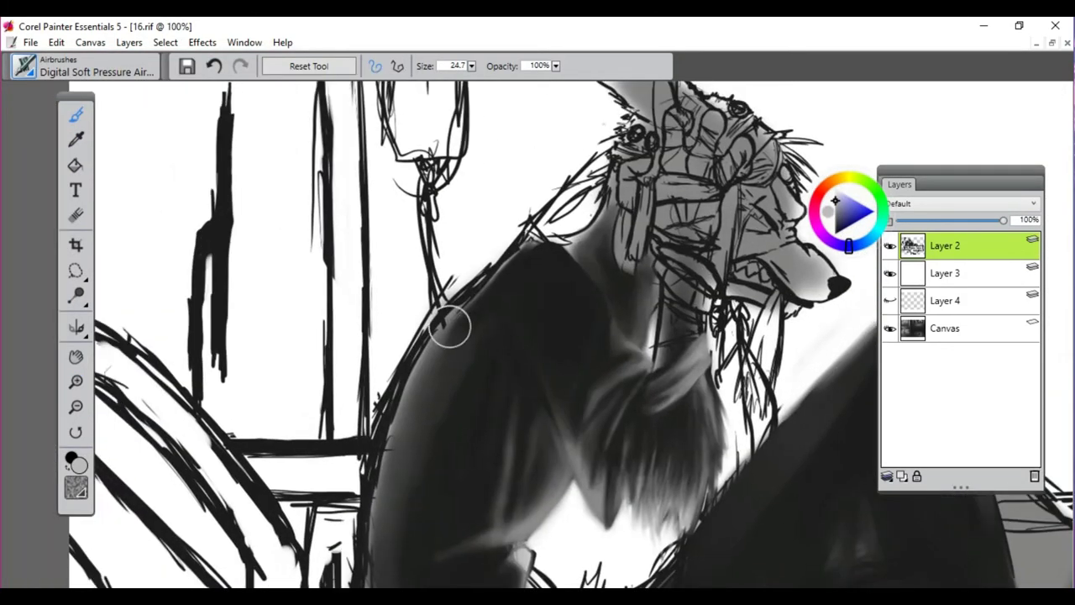
{"action": "scroll", "coordinate": [449, 319], "scroll_direction": "down", "scroll_amount": 6}
{"action": "scroll", "coordinate": [420, 345], "scroll_direction": "up", "scroll_amount": 2}
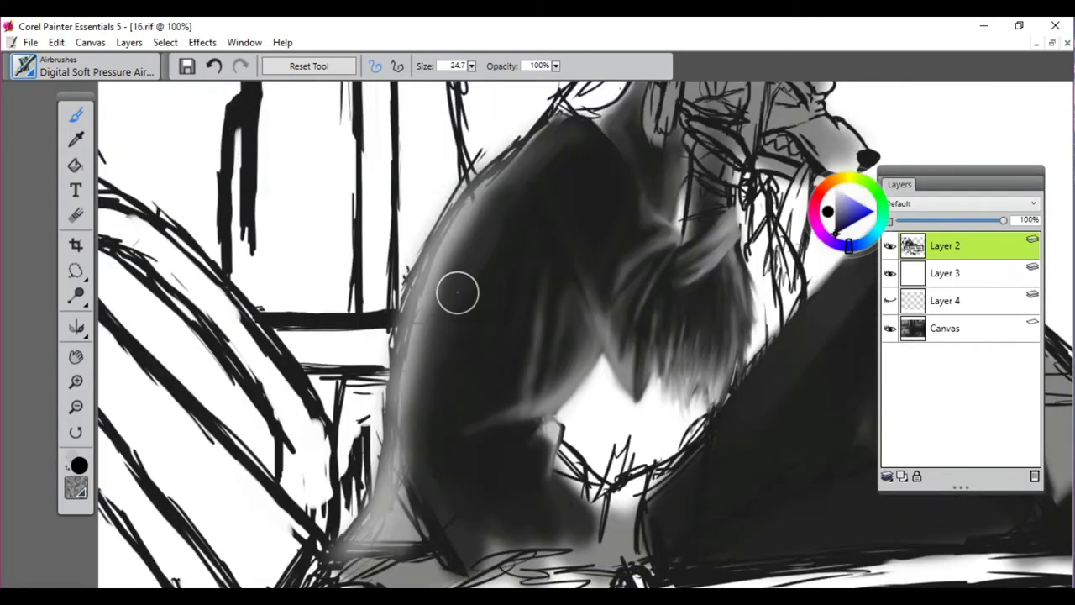
Blend the grey rim of the back with Just Add Water at size 21.5 and smooth the shoulder edge at size 9.0
{"action": "left_click", "coordinate": [84, 65]}
{"action": "left_click", "coordinate": [68, 230]}
{"action": "left_click", "coordinate": [210, 273]}
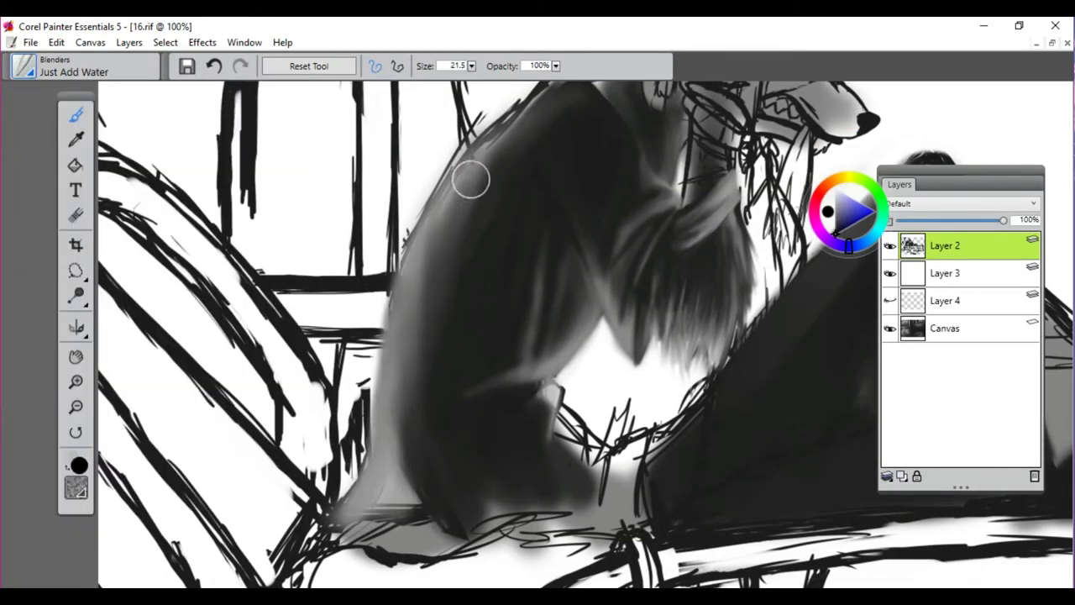
{"action": "left_click_drag", "start_coordinate": [471, 181], "coordinate": [437, 485]}
{"action": "key", "text": "ctrl+plus"}
{"action": "key", "text": "ctrl+plus"}
{"action": "scroll", "coordinate": [537, 336], "scroll_direction": "up", "scroll_amount": 3}
{"action": "left_click_drag", "start_coordinate": [564, 207], "coordinate": [415, 348]}
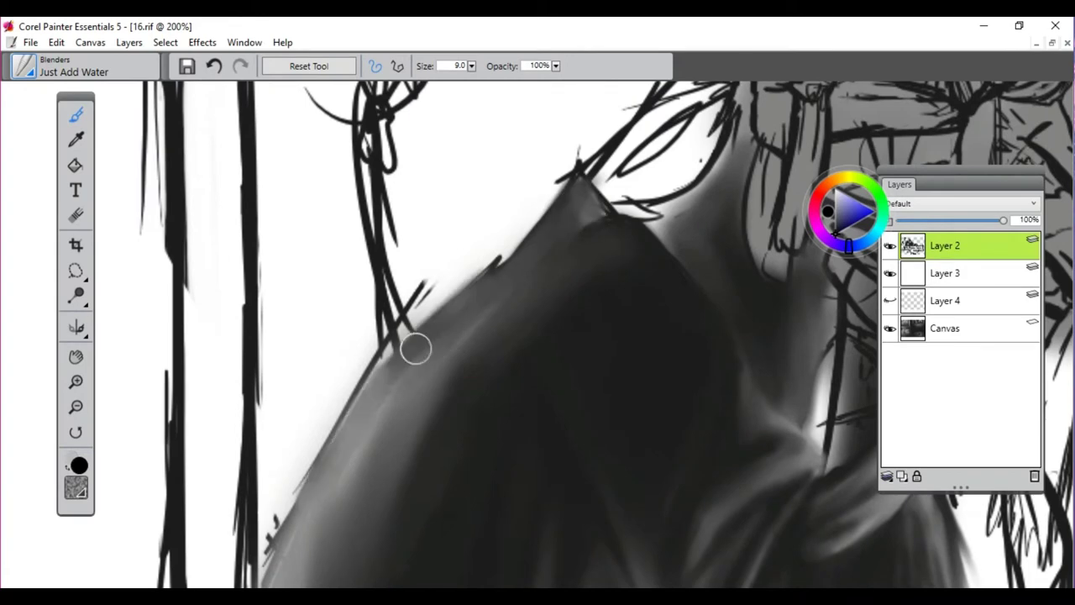
Smooth the shading from the shoulder down the back to the hip with Just Add Water at size 17.4
{"action": "scroll", "coordinate": [436, 349], "scroll_direction": "down", "scroll_amount": 3}
{"action": "scroll", "coordinate": [412, 365], "scroll_direction": "up", "scroll_amount": 1}
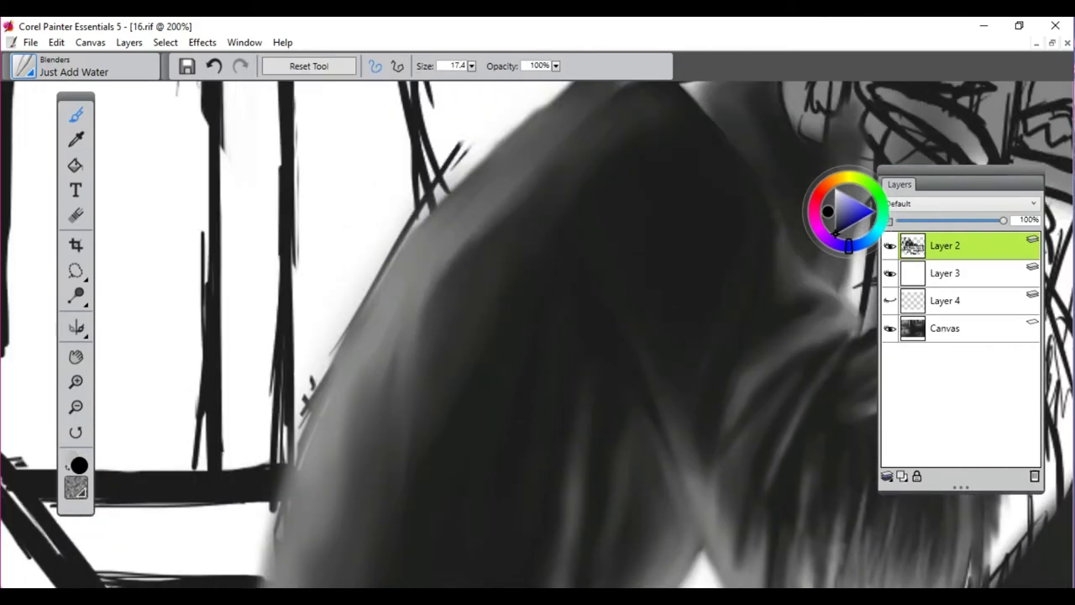
{"action": "scroll", "coordinate": [408, 319], "scroll_direction": "down", "scroll_amount": 4}
{"action": "scroll", "coordinate": [495, 348], "scroll_direction": "down", "scroll_amount": 2}
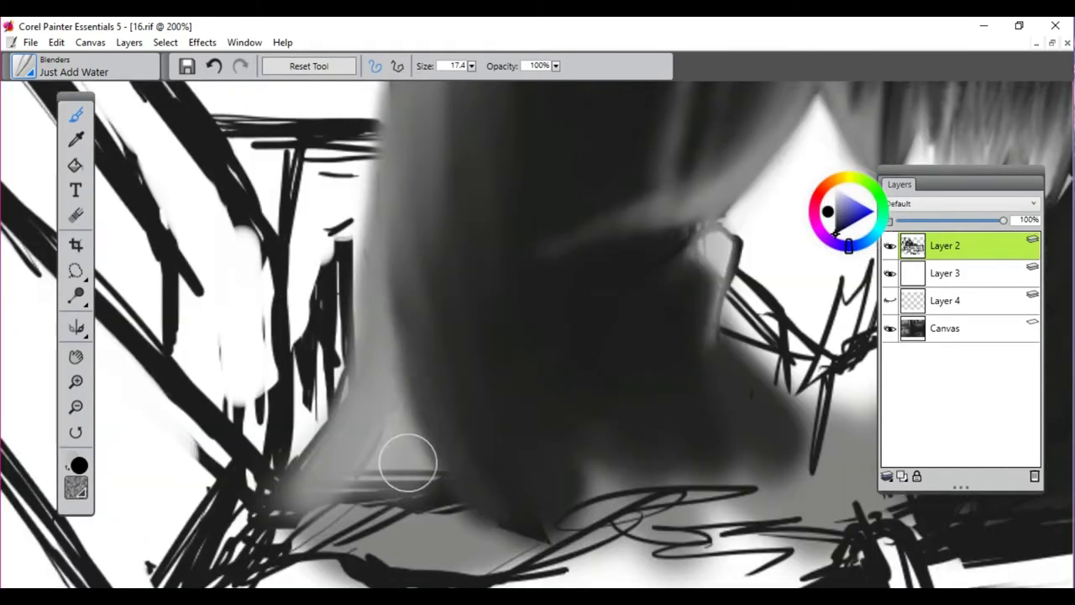
{"action": "scroll", "coordinate": [403, 456], "scroll_direction": "up", "scroll_amount": 4}
{"action": "key", "text": "ctrl+minus"}
{"action": "key", "text": "ctrl+minus"}
{"action": "key", "text": "ctrl+plus"}
{"action": "key", "text": "ctrl+plus"}
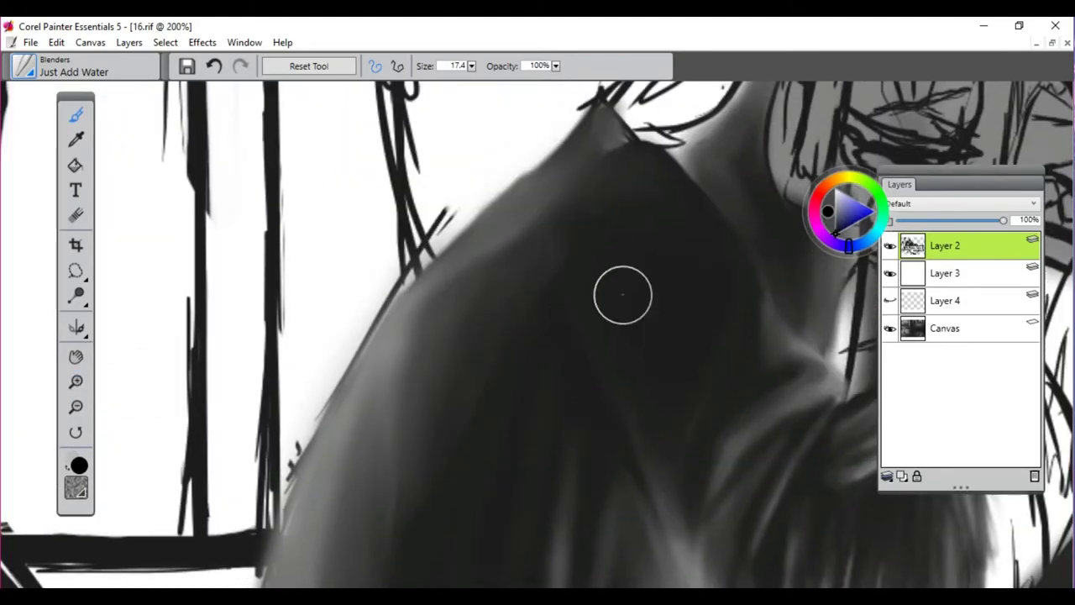
Erase the stray sketch lines outside the back's contour at 28% opacity, enlarging the eraser from size 4.8 to 8.7
{"action": "scroll", "coordinate": [622, 295], "scroll_direction": "left", "scroll_amount": 2}
{"action": "key", "text": "n"}
{"action": "scroll", "coordinate": [418, 310], "scroll_direction": "down", "scroll_amount": 3}
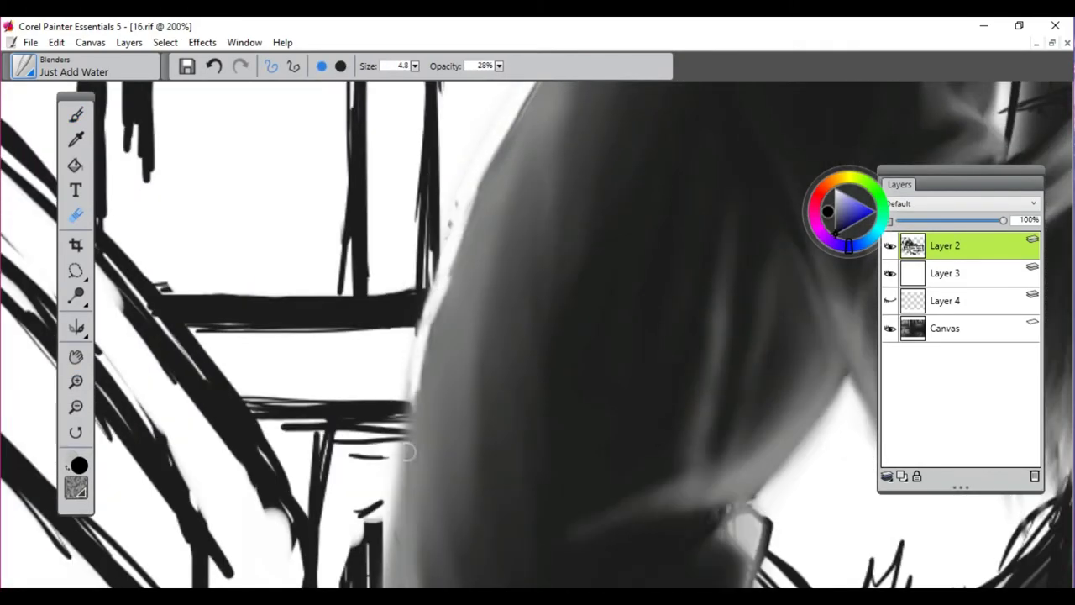
{"action": "scroll", "coordinate": [406, 452], "scroll_direction": "up", "scroll_amount": 2}
{"action": "key", "text": "bracketright"}
{"action": "key", "text": "ctrl+minus"}
{"action": "key", "text": "ctrl+minus"}
{"action": "key", "text": "ctrl+minus"}
{"action": "key", "text": "ctrl+minus"}
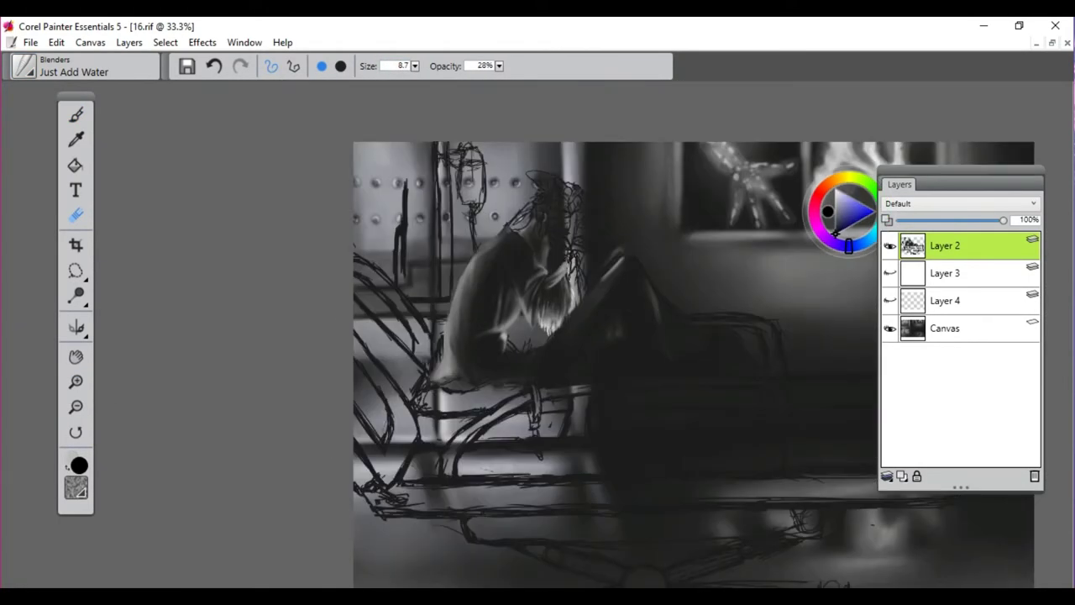
Airbrush black shading over the figure's lower body and the start of the seat cushion with Digital Soft Pressure Airbrush at size 11.5
{"action": "key", "text": "ctrl+plus"}
{"action": "key", "text": "ctrl+plus"}
{"action": "key", "text": "ctrl+plus"}
{"action": "key", "text": "ctrl+plus"}
{"action": "scroll", "coordinate": [535, 338], "scroll_direction": "down", "scroll_amount": 2}
{"action": "left_click", "coordinate": [84, 65]}
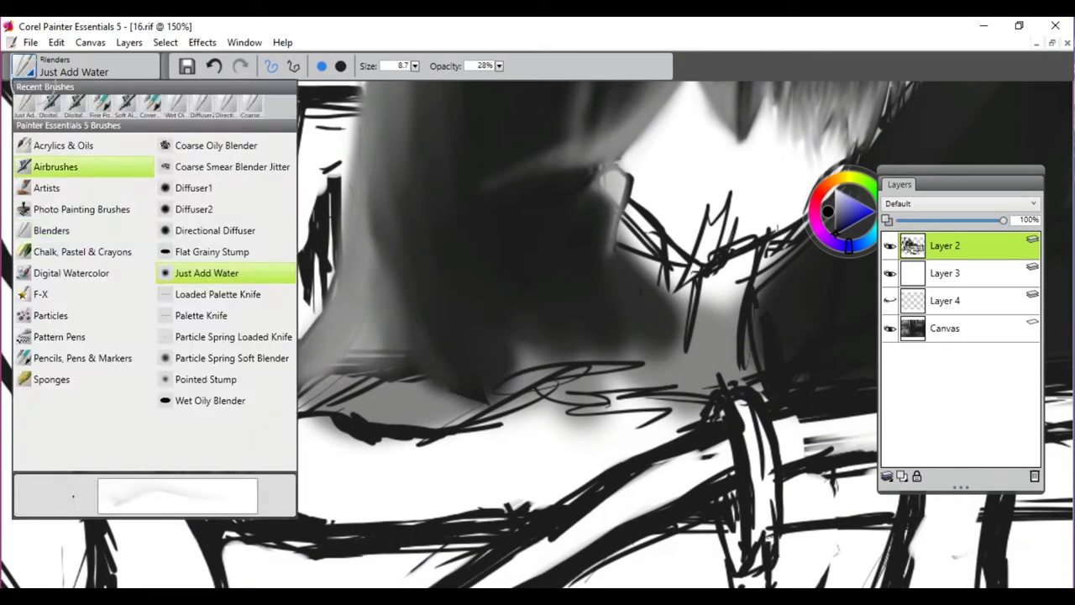
{"action": "left_click", "coordinate": [72, 165]}
{"action": "scroll", "coordinate": [535, 337], "scroll_direction": "right", "scroll_amount": 2}
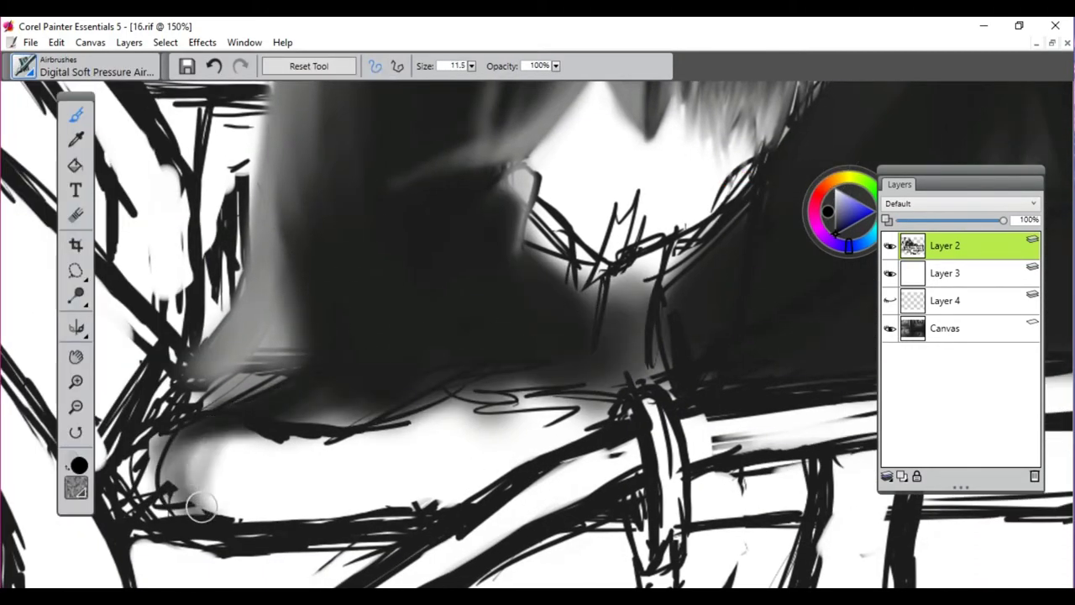
Fill the cushion beneath the figure with black airbrush shading at size 30.4
{"action": "key", "text": "bracketright"}
{"action": "key", "text": "ctrl+minus"}
{"action": "key", "text": "ctrl+minus"}
{"action": "left_click_drag", "start_coordinate": [461, 403], "coordinate": [492, 391]}
{"action": "scroll", "coordinate": [492, 392], "scroll_direction": "left", "scroll_amount": 2}
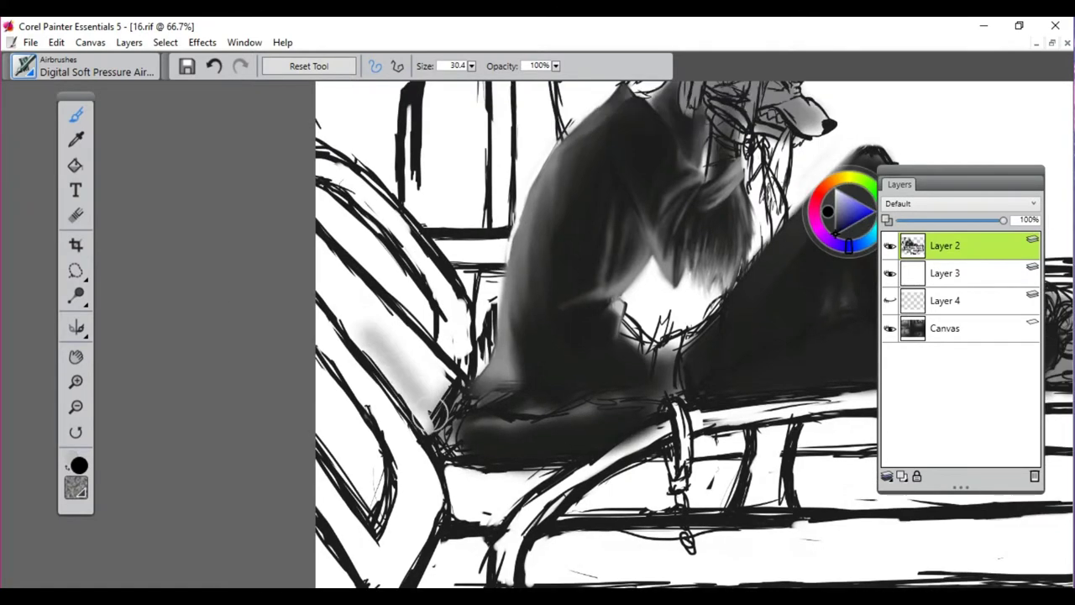
Airbrush soft black shading across the curved backrest panels behind the figure
{"action": "mouse_move", "coordinate": [353, 278]}
{"action": "left_mouse_down"}
{"action": "mouse_move", "coordinate": [323, 426]}
{"action": "mouse_move", "coordinate": [361, 554]}
{"action": "mouse_move", "coordinate": [300, 243]}
{"action": "mouse_move", "coordinate": [364, 479]}
{"action": "mouse_move", "coordinate": [301, 244]}
{"action": "left_mouse_up"}
{"action": "scroll", "coordinate": [302, 244], "scroll_direction": "up", "scroll_amount": 2}
{"action": "left_click_drag", "start_coordinate": [512, 386], "coordinate": [487, 454]}
{"action": "key", "text": "bracketleft"}
{"action": "key", "text": "bracketleft"}
{"action": "key", "text": "bracketleft"}
{"action": "mouse_move", "coordinate": [365, 248]}
{"action": "left_mouse_down"}
{"action": "mouse_move", "coordinate": [504, 445]}
{"action": "mouse_move", "coordinate": [475, 471]}
{"action": "left_mouse_up"}
{"action": "key", "text": "ctrl+minus"}
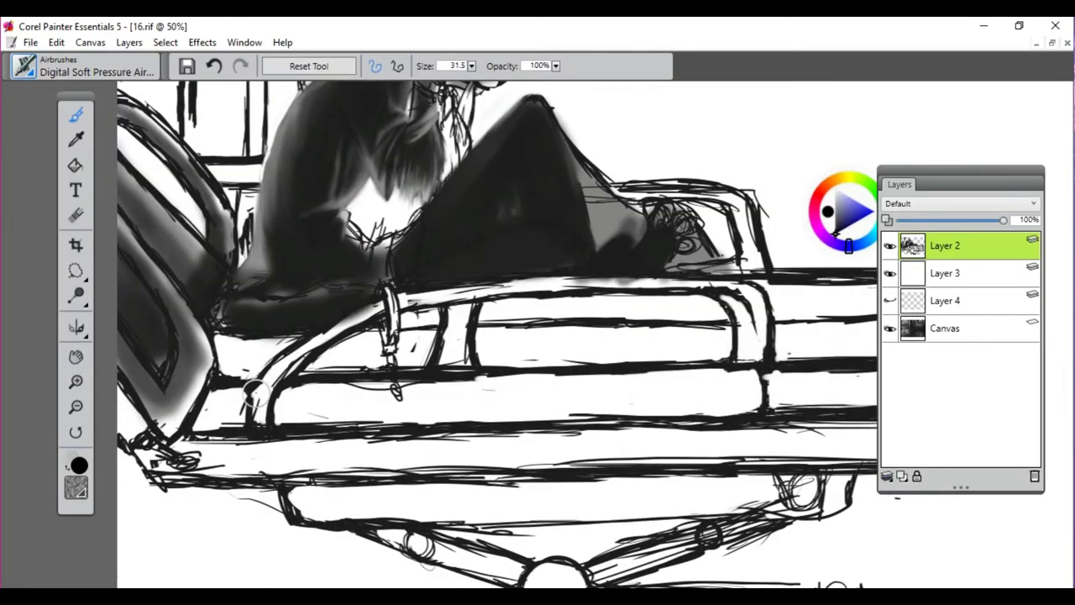
Airbrush grey and black shading over the bed's side rail panels and lower frame at size 31.5
{"action": "mouse_move", "coordinate": [256, 391]}
{"action": "left_mouse_down"}
{"action": "mouse_move", "coordinate": [344, 209]}
{"action": "mouse_move", "coordinate": [391, 250]}
{"action": "mouse_move", "coordinate": [639, 395]}
{"action": "mouse_move", "coordinate": [638, 506]}
{"action": "mouse_move", "coordinate": [465, 355]}
{"action": "mouse_move", "coordinate": [168, 193]}
{"action": "mouse_move", "coordinate": [453, 436]}
{"action": "mouse_move", "coordinate": [605, 529]}
{"action": "mouse_move", "coordinate": [571, 446]}
{"action": "mouse_move", "coordinate": [587, 546]}
{"action": "left_mouse_up"}
{"action": "key", "text": "e"}
{"action": "key", "text": "ctrl+plus"}
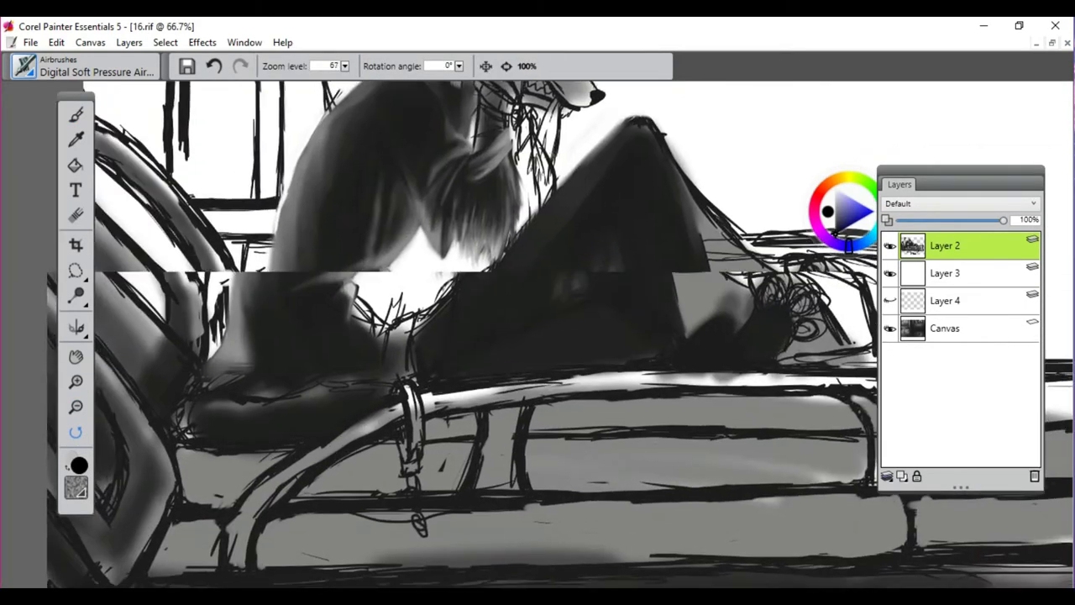
{"action": "key", "text": "b"}
{"action": "mouse_move", "coordinate": [336, 353]}
{"action": "left_mouse_down"}
{"action": "mouse_move", "coordinate": [294, 365]}
{"action": "mouse_move", "coordinate": [633, 345]}
{"action": "mouse_move", "coordinate": [677, 367]}
{"action": "mouse_move", "coordinate": [257, 372]}
{"action": "mouse_move", "coordinate": [609, 456]}
{"action": "mouse_move", "coordinate": [845, 588]}
{"action": "left_mouse_up"}
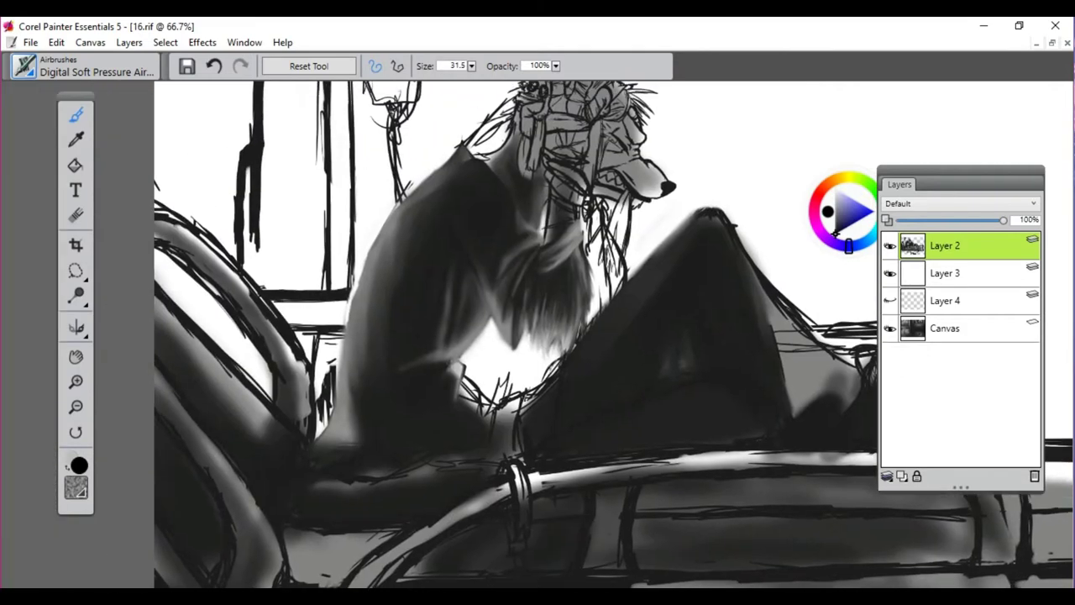
Erase light crease highlights into the sleeve around the elbow at size 8.7 and 28% opacity
{"action": "key", "text": "ctrl+plus"}
{"action": "key", "text": "ctrl+plus"}
{"action": "left_click", "coordinate": [84, 66]}
{"action": "left_click", "coordinate": [235, 271]}
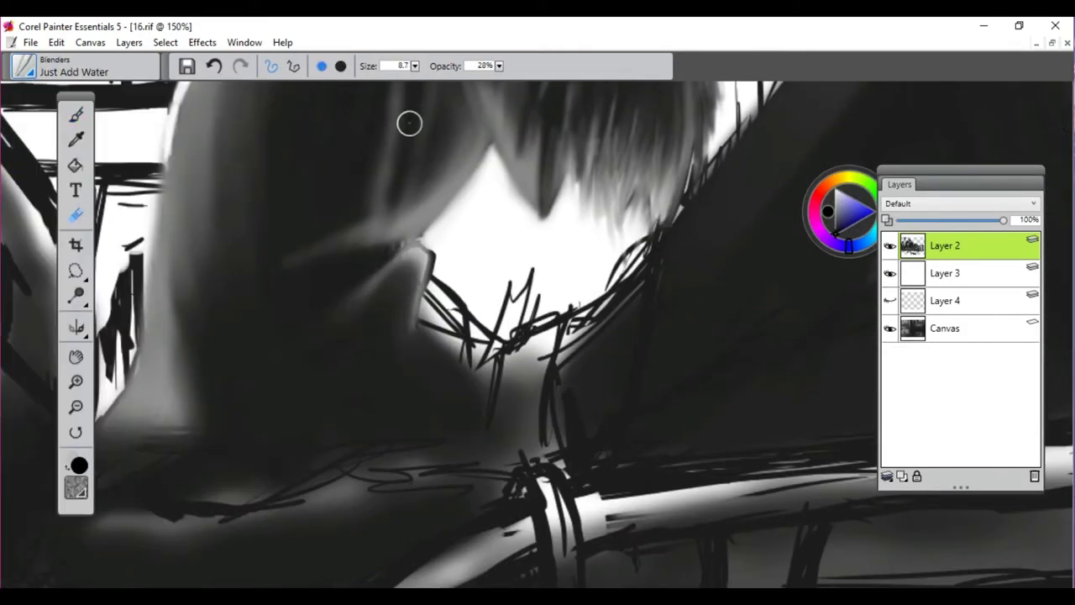
Airbrush black shading between the elbow creases at size 10.0 and over the forearm and wrist at size 23.0
{"action": "key", "text": "b"}
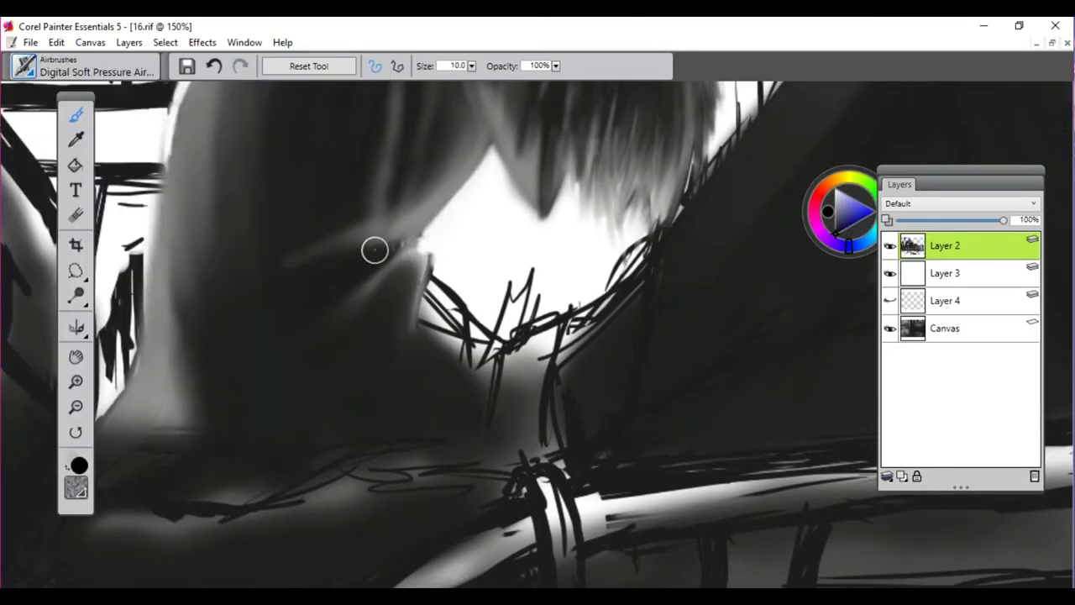
{"action": "mouse_move", "coordinate": [568, 364]}
{"action": "left_mouse_down"}
{"action": "mouse_move", "coordinate": [411, 298]}
{"action": "mouse_move", "coordinate": [328, 451]}
{"action": "mouse_move", "coordinate": [455, 433]}
{"action": "mouse_move", "coordinate": [495, 126]}
{"action": "left_mouse_up"}
{"action": "key", "text": "bracketright"}
{"action": "key", "text": "bracketright"}
{"action": "key", "text": "bracketright"}
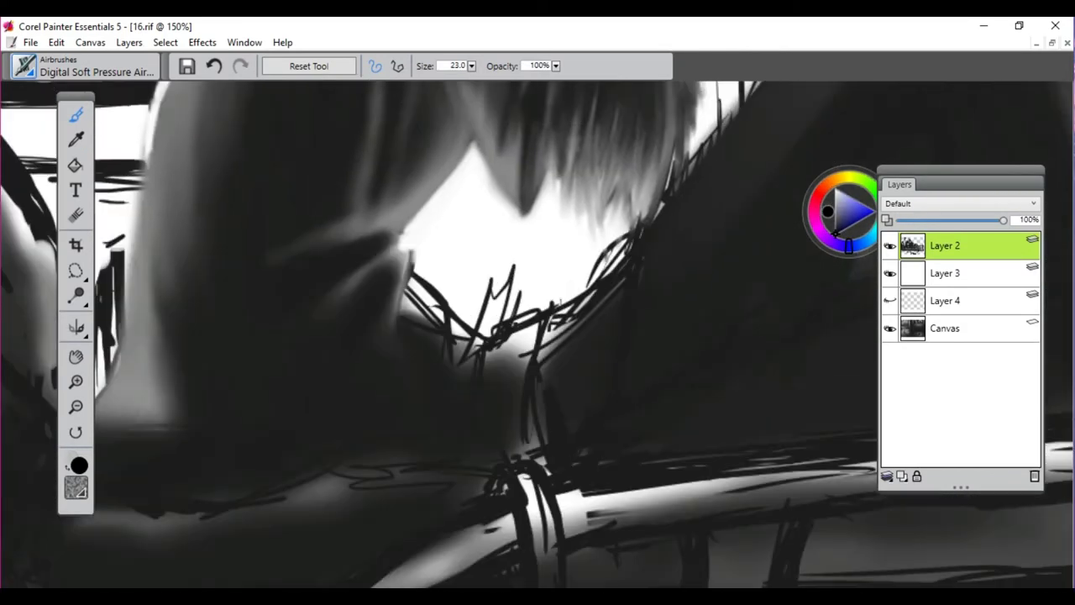
{"action": "left_click_drag", "start_coordinate": [408, 290], "coordinate": [433, 366]}
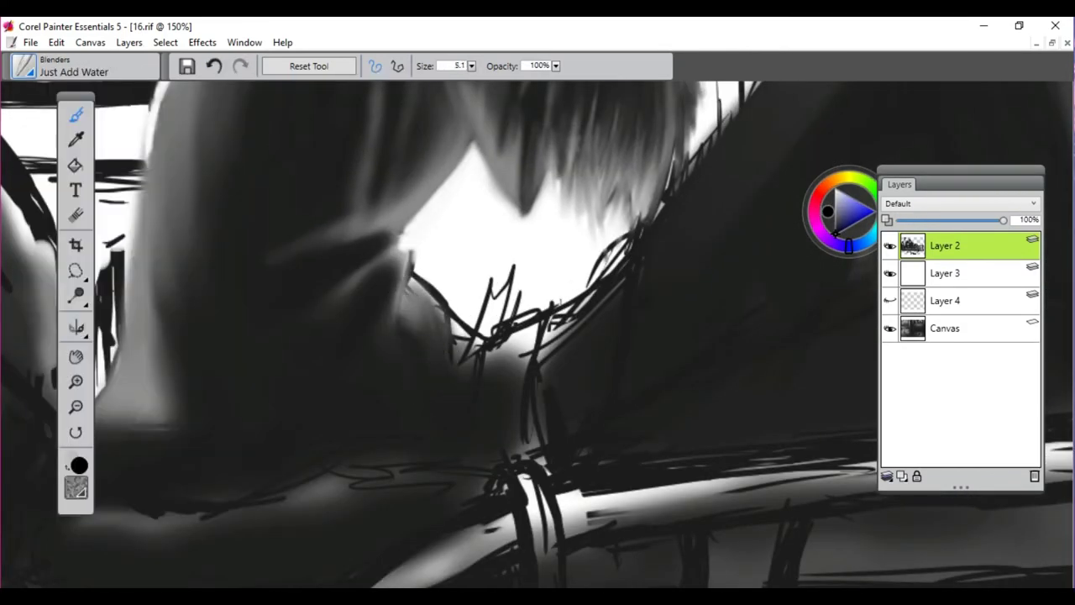
Blend the forearm folds with Just Add Water at size 5.1 and erase the sketch lines along the elbow's edge at size 8.7
{"action": "left_click_drag", "start_coordinate": [416, 251], "coordinate": [394, 302]}
{"action": "key", "text": "n"}
{"action": "left_click_drag", "start_coordinate": [413, 252], "coordinate": [482, 296]}
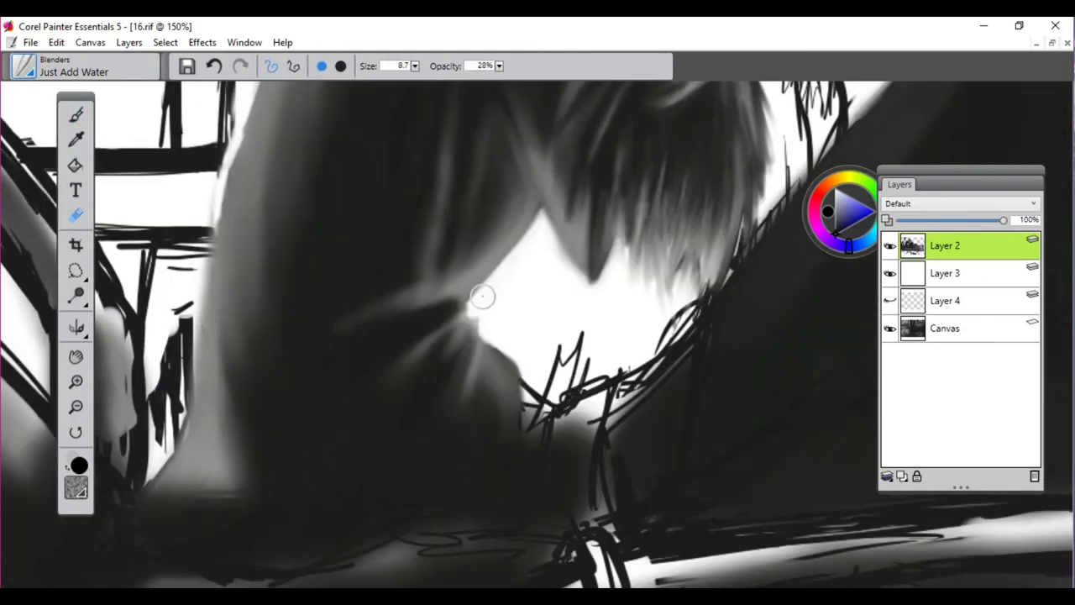
{"action": "scroll", "coordinate": [538, 222], "scroll_direction": "down", "scroll_amount": 2}
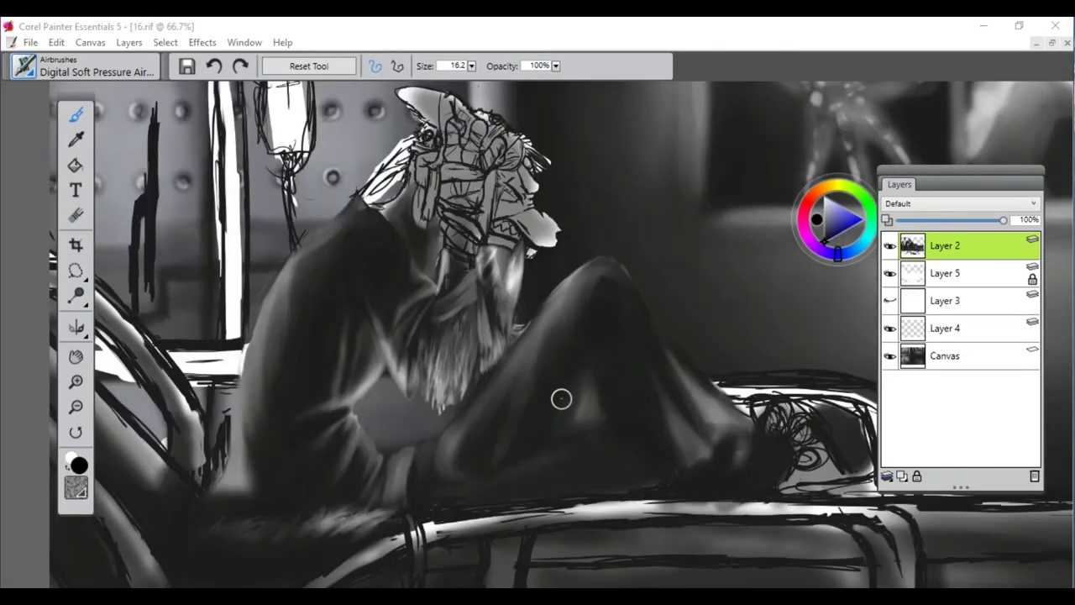
Airbrush black shading over the face between the vertical bandage and the profile at size 16.2
{"action": "scroll", "coordinate": [559, 396], "scroll_direction": "up", "scroll_amount": 2}
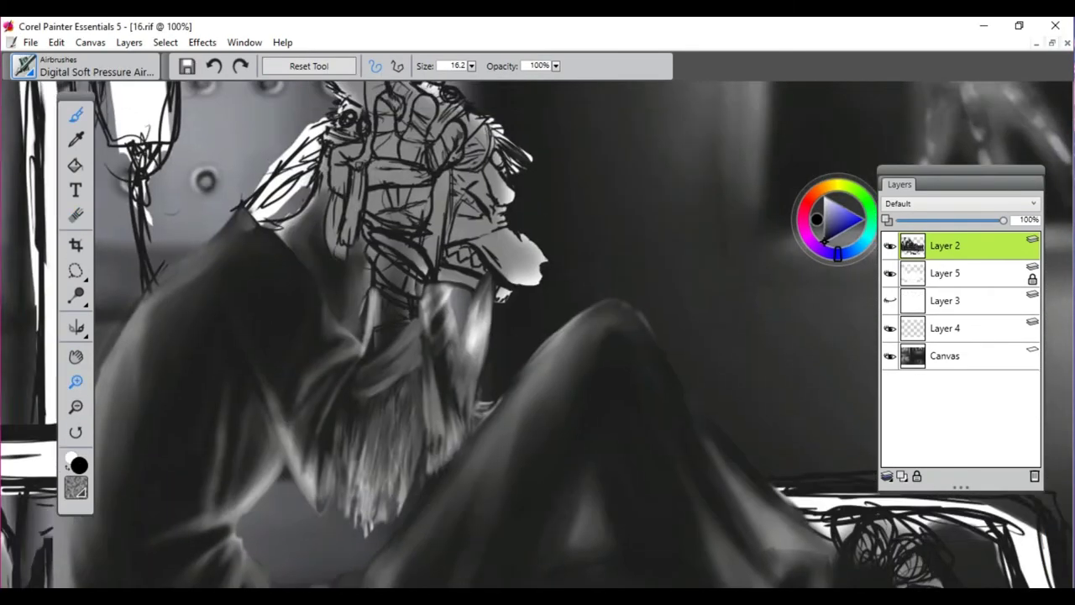
{"action": "scroll", "coordinate": [461, 375], "scroll_direction": "up", "scroll_amount": 2}
{"action": "mouse_move", "coordinate": [461, 376]}
{"action": "left_mouse_down"}
{"action": "mouse_move", "coordinate": [520, 307]}
{"action": "mouse_move", "coordinate": [664, 215]}
{"action": "left_mouse_up"}
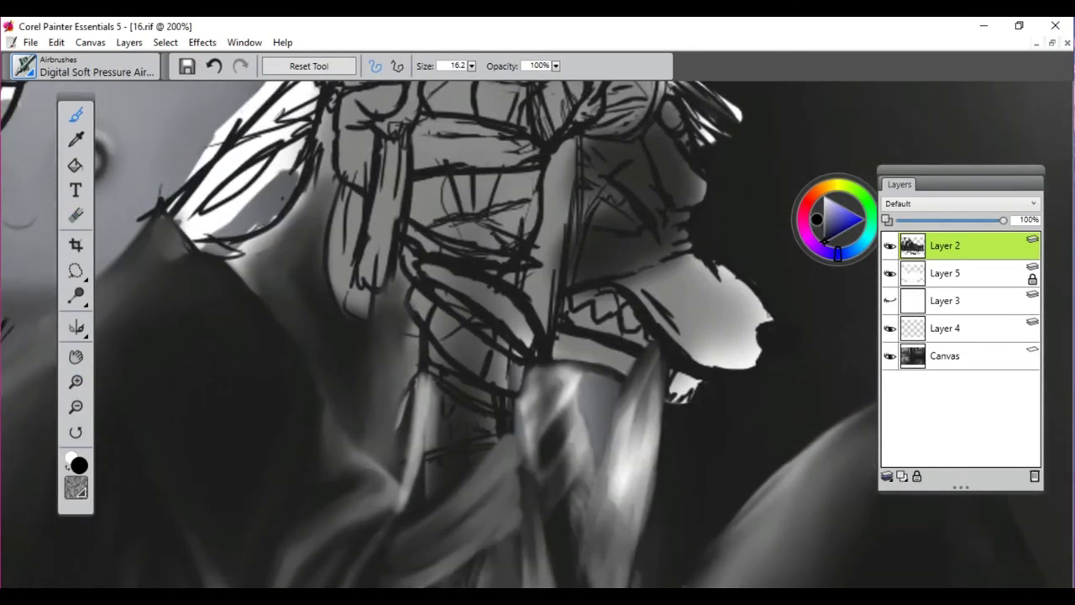
Airbrush a sampled mid grey onto the neck beside the hanging bandage ends at size 16.2
{"action": "left_click", "coordinate": [348, 353], "text": "alt"}
{"action": "left_click_drag", "start_coordinate": [349, 353], "coordinate": [387, 336]}
{"action": "key", "text": "ctrl+z"}
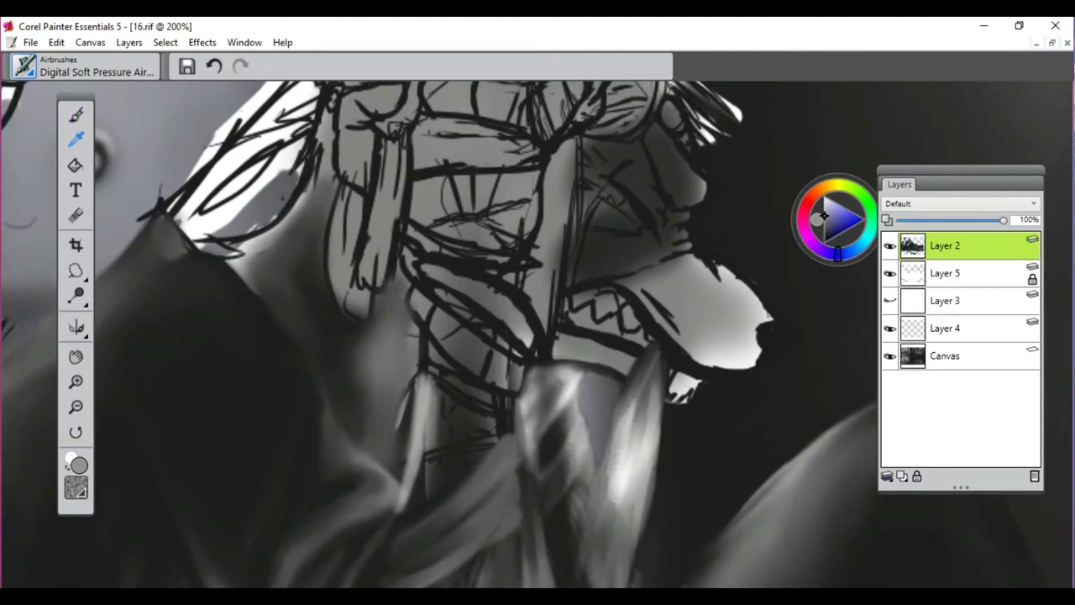
Airbrush sampled lighter grey strokes along the back of the neck, reducing the brush to size 7.0
{"action": "left_click", "coordinate": [346, 319], "text": "alt"}
{"action": "key", "text": "bracketleft"}
{"action": "key", "text": "bracketleft"}
{"action": "key", "text": "bracketleft"}
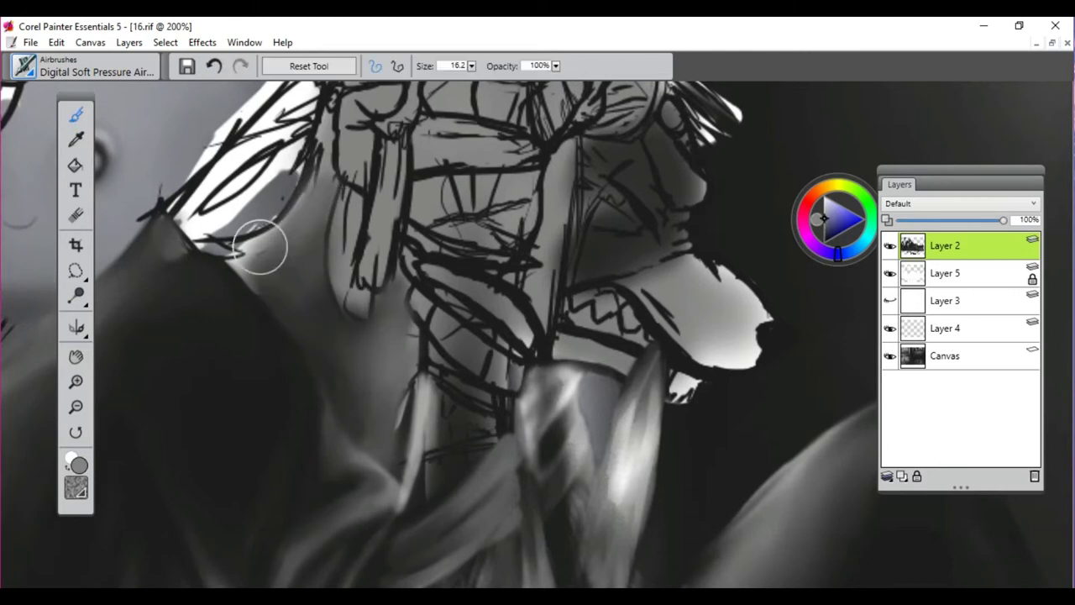
{"action": "left_click", "coordinate": [297, 197], "text": "alt"}
{"action": "mouse_move", "coordinate": [298, 196]}
{"action": "left_mouse_down"}
{"action": "mouse_move", "coordinate": [235, 231]}
{"action": "mouse_move", "coordinate": [277, 261]}
{"action": "left_mouse_up"}
{"action": "key", "text": "ctrl+z"}
{"action": "left_click_drag", "start_coordinate": [340, 210], "coordinate": [346, 213]}
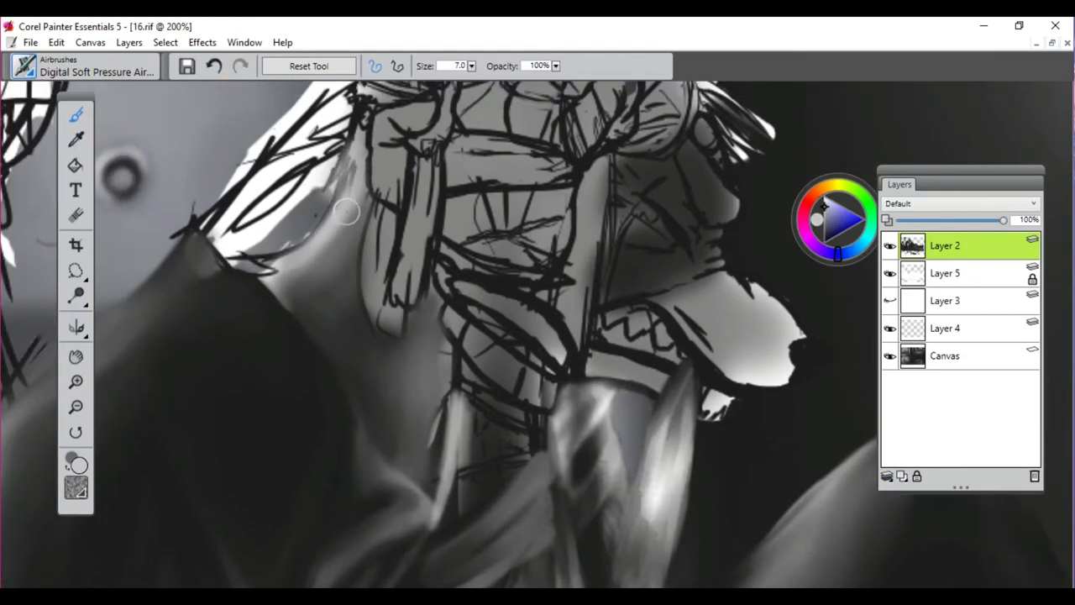
Airbrush black shading into the cheek above the teeth at size 3.3
{"action": "left_click_drag", "start_coordinate": [544, 282], "coordinate": [514, 285]}
{"action": "scroll", "coordinate": [657, 274], "scroll_direction": "down", "scroll_amount": 2}
{"action": "scroll", "coordinate": [516, 311], "scroll_direction": "up", "scroll_amount": 5}
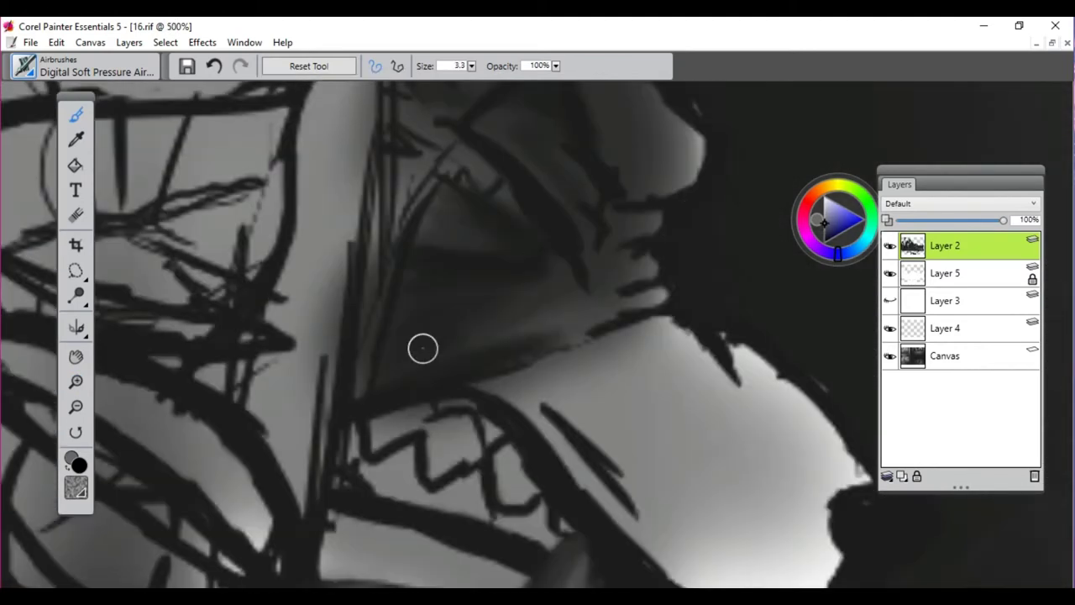
Blend the cheek, snout bridge and nose shading with Just Add Water at size 5.3, reducing it to 4.5
{"action": "left_click", "coordinate": [84, 65]}
{"action": "left_click", "coordinate": [252, 146]}
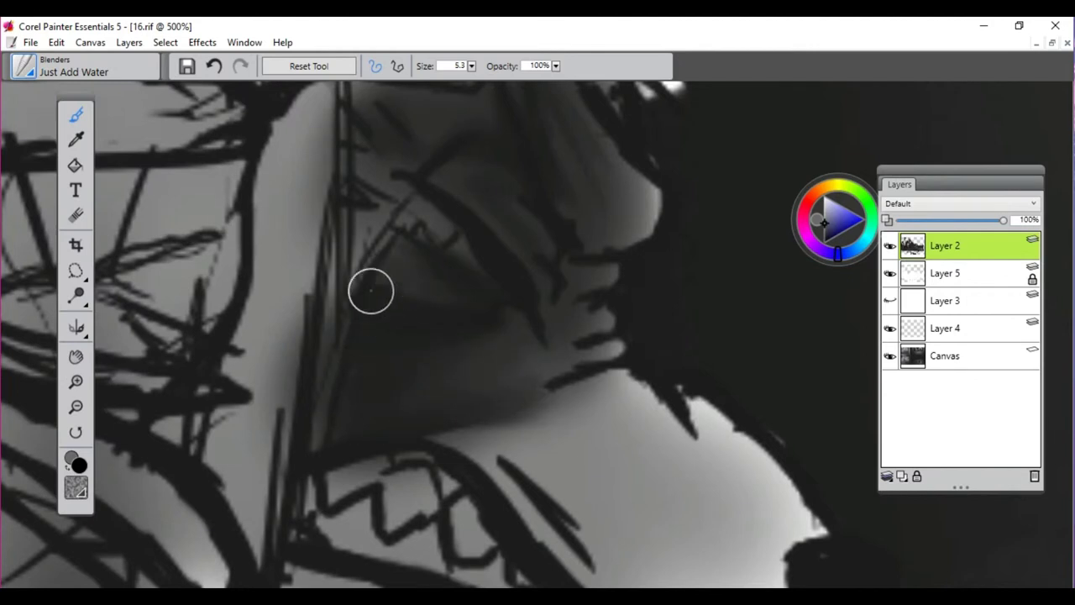
{"action": "left_click_drag", "start_coordinate": [370, 290], "coordinate": [463, 255]}
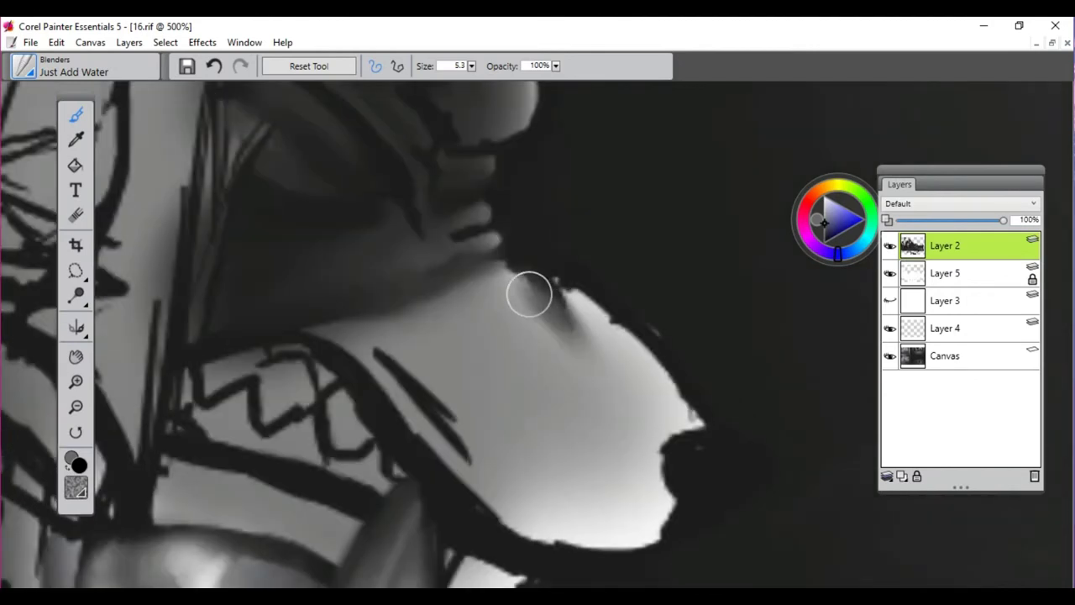
{"action": "mouse_move", "coordinate": [529, 293]}
{"action": "left_mouse_down"}
{"action": "mouse_move", "coordinate": [554, 277]}
{"action": "mouse_move", "coordinate": [619, 353]}
{"action": "left_mouse_up"}
{"action": "left_click_drag", "start_coordinate": [504, 346], "coordinate": [539, 384]}
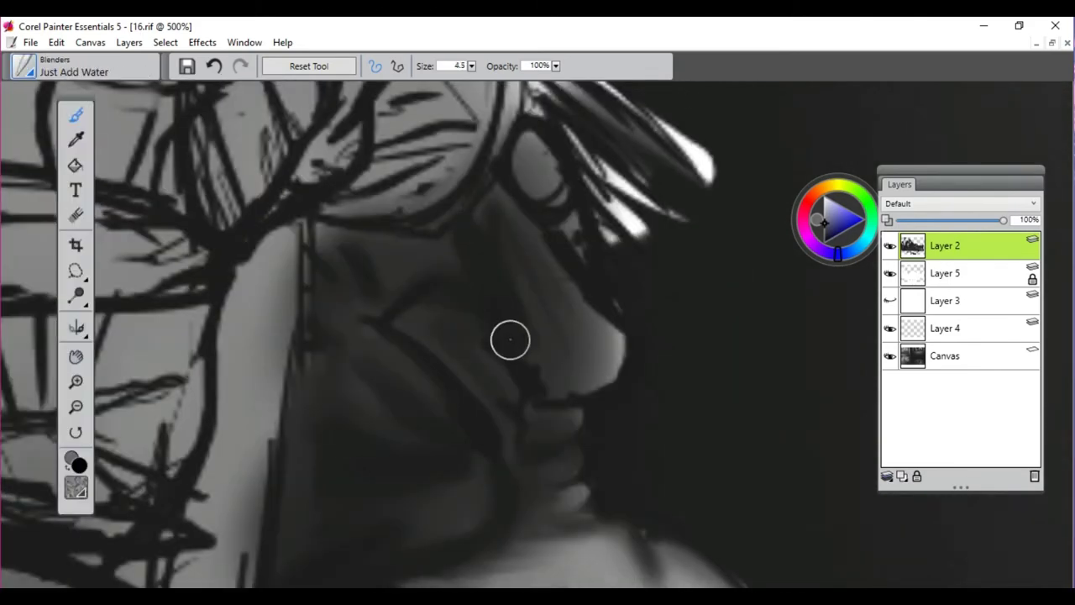
Stroke fur strands along the light muzzle's upper edge with Cover Pencil at size 2.7 in sampled greys
{"action": "left_click_drag", "start_coordinate": [610, 334], "coordinate": [532, 143]}
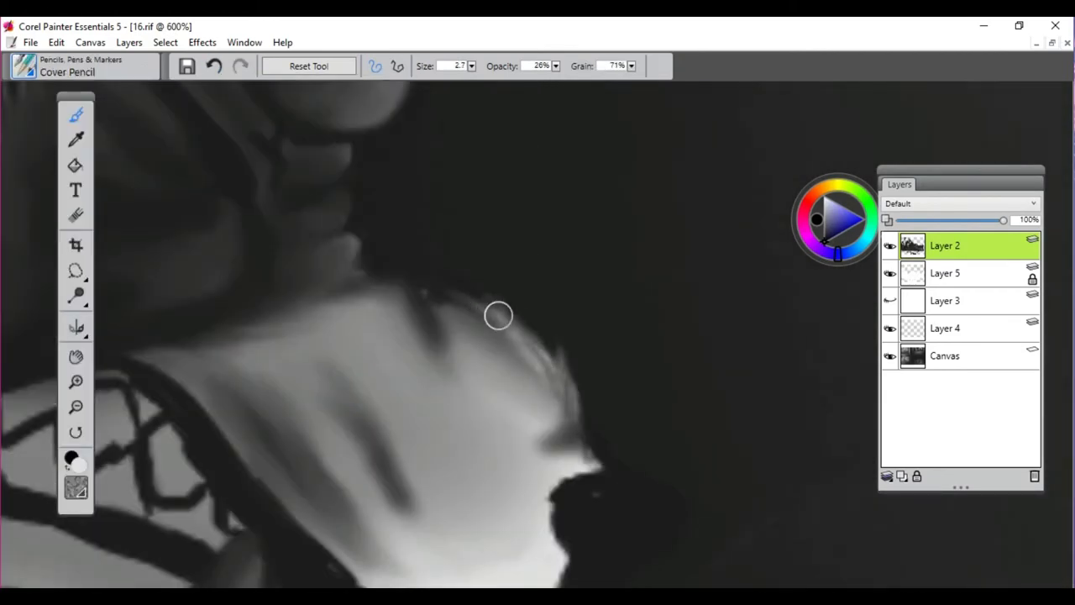
{"action": "scroll", "coordinate": [420, 290], "scroll_direction": "down", "scroll_amount": 10}
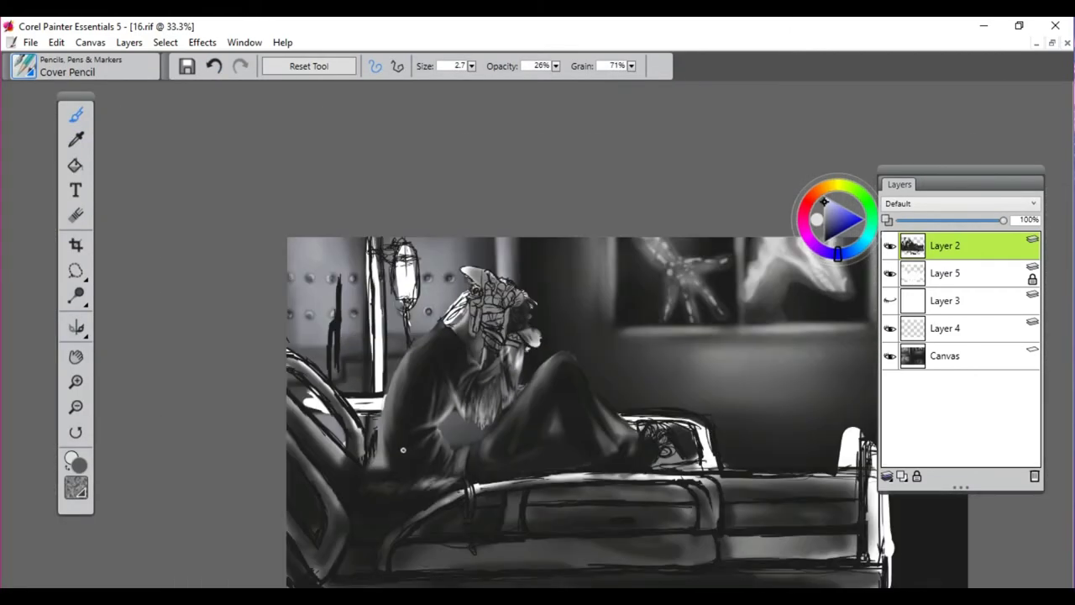
{"action": "scroll", "coordinate": [438, 294], "scroll_direction": "up", "scroll_amount": 10}
{"action": "left_click_drag", "start_coordinate": [512, 378], "coordinate": [646, 446]}
{"action": "left_click", "coordinate": [796, 279], "text": "alt"}
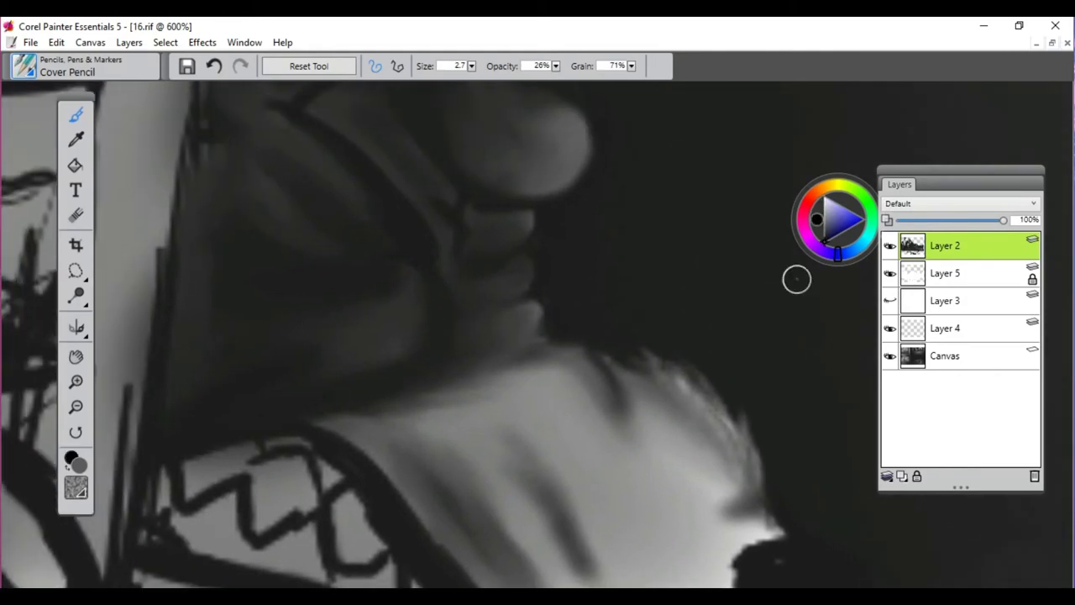
{"action": "scroll", "coordinate": [336, 378], "scroll_direction": "down", "scroll_amount": 6}
{"action": "scroll", "coordinate": [276, 396], "scroll_direction": "up", "scroll_amount": 2}
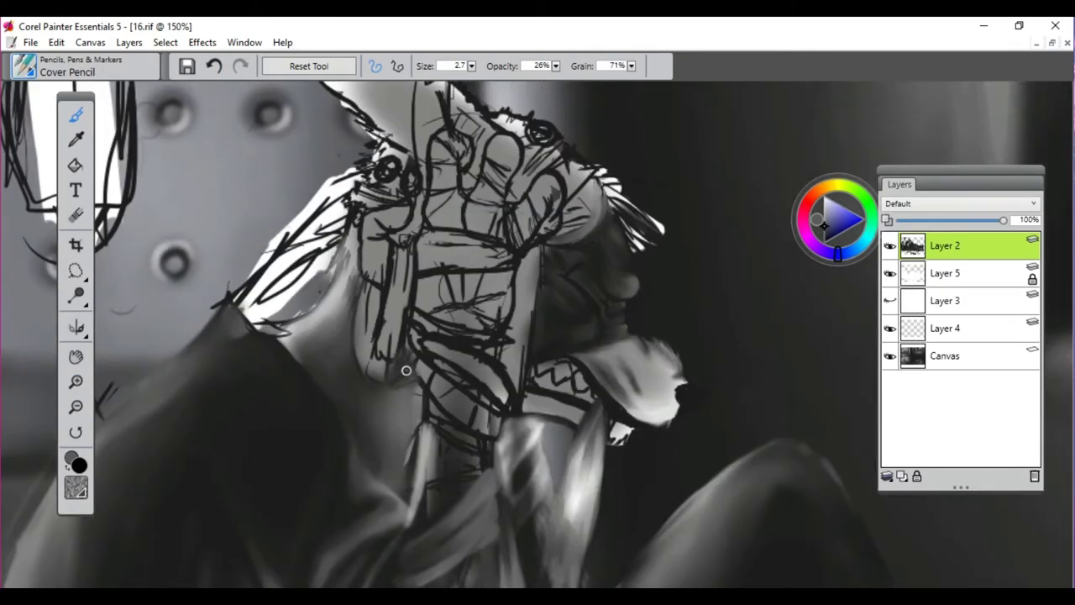
Airbrush dark shading below the hanging bandage end and across the brow beside the hair tufts at size 5.3
{"action": "left_click", "coordinate": [24, 65]}
{"action": "left_click", "coordinate": [46, 165]}
{"action": "left_click", "coordinate": [193, 188]}
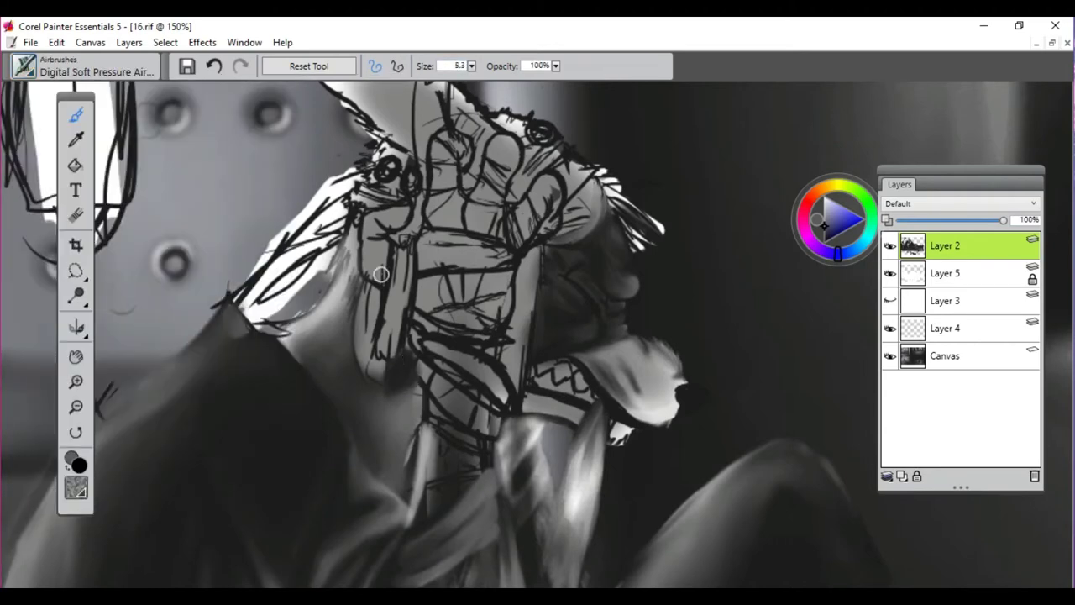
{"action": "scroll", "coordinate": [180, 384], "scroll_direction": "up", "scroll_amount": 4}
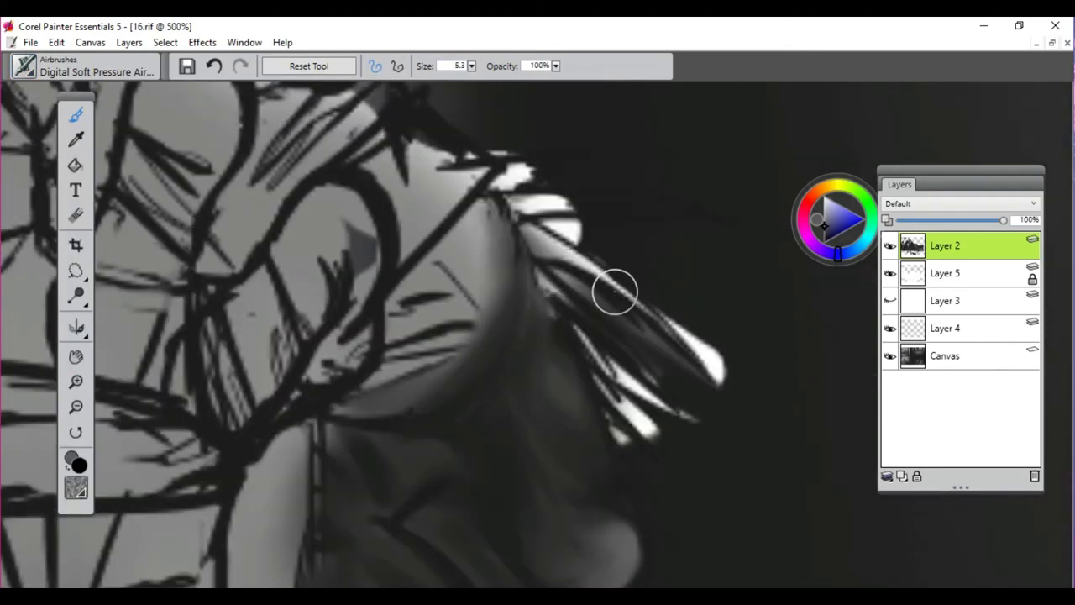
{"action": "mouse_move", "coordinate": [614, 291]}
{"action": "left_mouse_down"}
{"action": "mouse_move", "coordinate": [701, 224]}
{"action": "mouse_move", "coordinate": [535, 160]}
{"action": "mouse_move", "coordinate": [489, 310]}
{"action": "mouse_move", "coordinate": [495, 249]}
{"action": "left_mouse_up"}
{"action": "scroll", "coordinate": [495, 249], "scroll_direction": "down", "scroll_amount": 4}
{"action": "scroll", "coordinate": [494, 249], "scroll_direction": "down", "scroll_amount": 2}
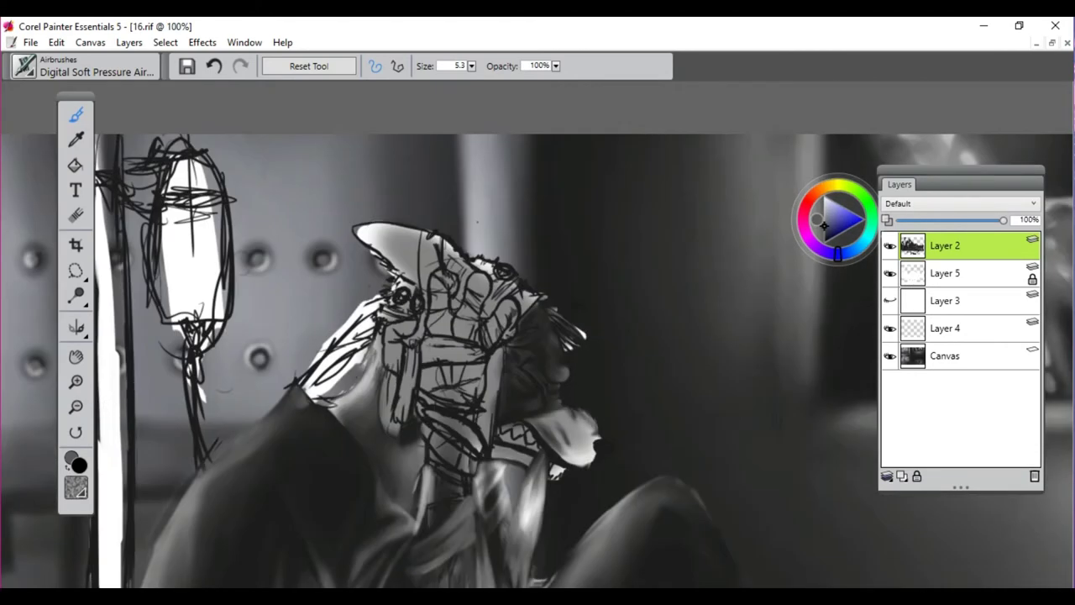
Stroke dark fur into the neck below the hanging bandage end with Cover Pencil at size 2.7
{"action": "left_click", "coordinate": [23, 65]}
{"action": "left_click", "coordinate": [84, 355]}
{"action": "left_click", "coordinate": [194, 144]}
{"action": "scroll", "coordinate": [385, 395], "scroll_direction": "up", "scroll_amount": 2}
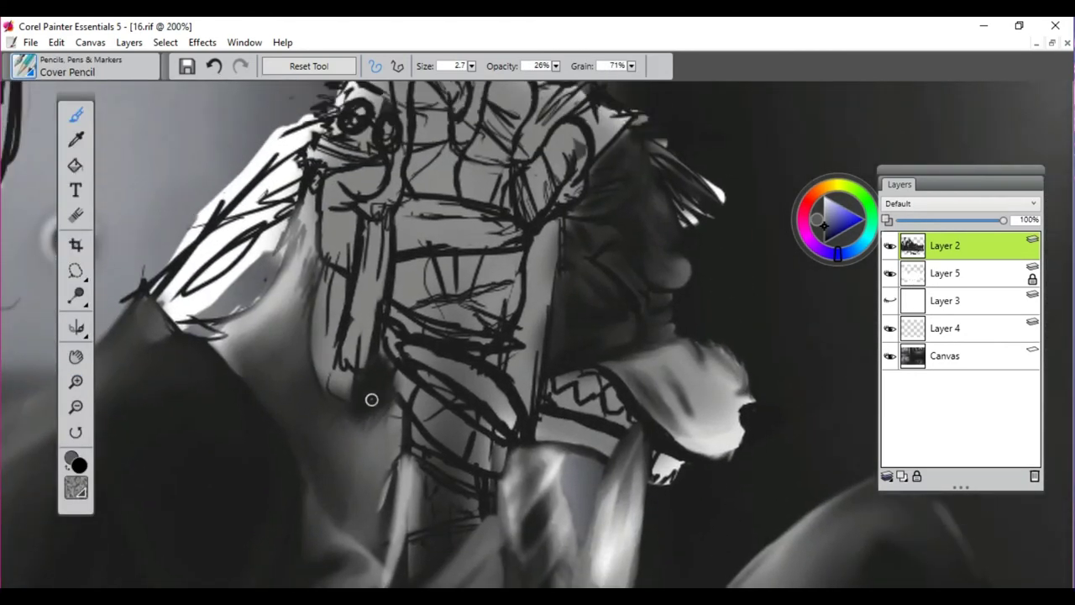
{"action": "scroll", "coordinate": [185, 377], "scroll_direction": "down", "scroll_amount": 4}
{"action": "scroll", "coordinate": [185, 445], "scroll_direction": "up", "scroll_amount": 4}
{"action": "scroll", "coordinate": [188, 396], "scroll_direction": "down", "scroll_amount": 5}
Blend the lower jaw's outline and fill into short fur strokes with Just Add Water at size 1.7
{"action": "left_click", "coordinate": [945, 355]}
{"action": "left_click", "coordinate": [84, 66]}
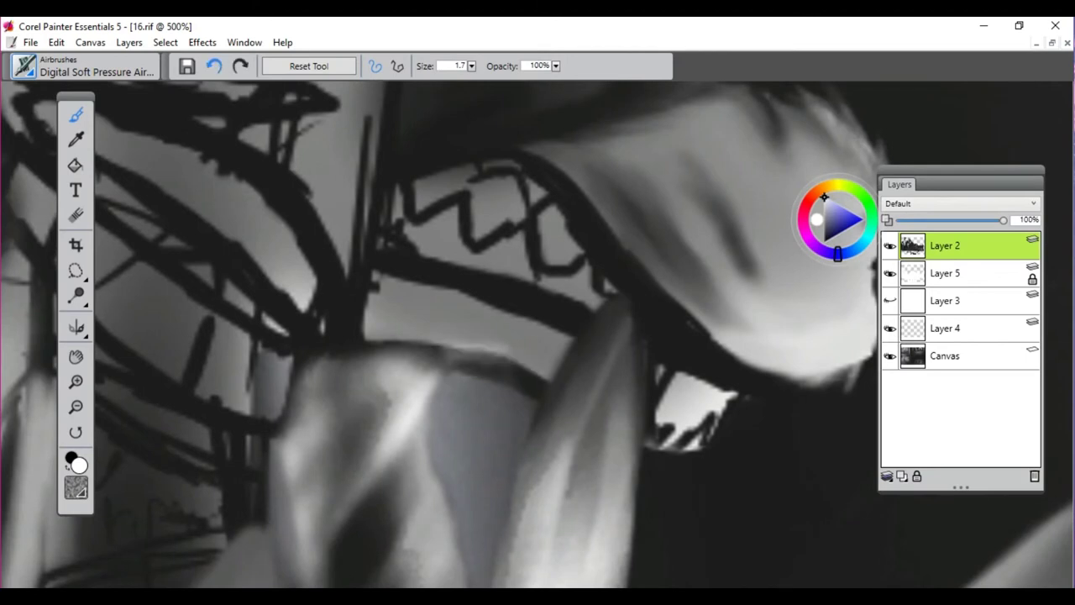
{"action": "left_click", "coordinate": [84, 65]}
{"action": "mouse_move", "coordinate": [453, 357]}
{"action": "left_mouse_down"}
{"action": "mouse_move", "coordinate": [552, 352]}
{"action": "mouse_move", "coordinate": [559, 363]}
{"action": "left_mouse_up"}
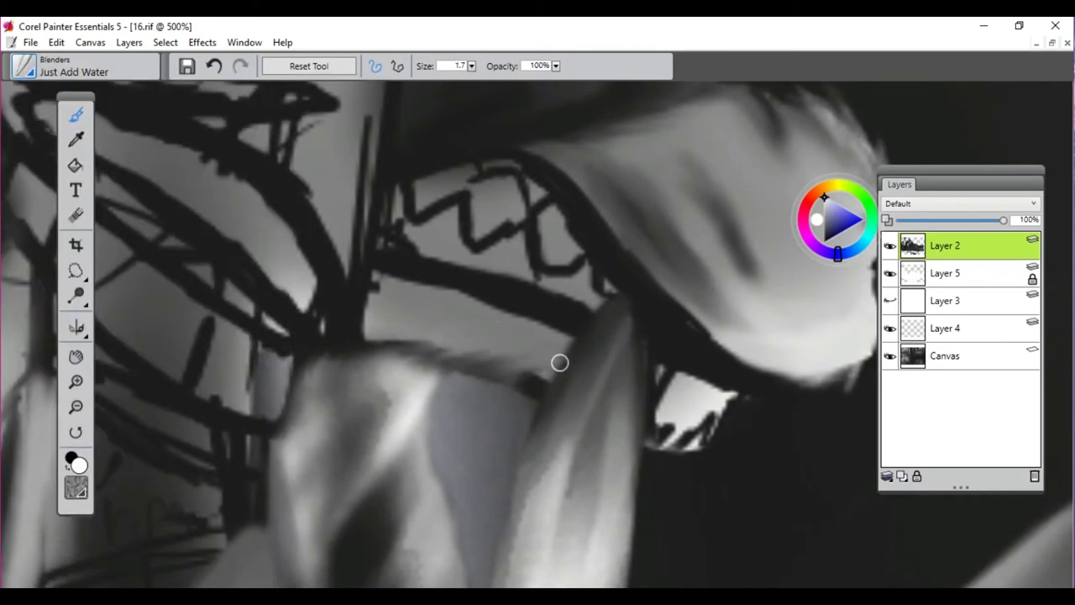
{"action": "mouse_move", "coordinate": [462, 355]}
{"action": "left_mouse_down"}
{"action": "mouse_move", "coordinate": [392, 326]}
{"action": "mouse_move", "coordinate": [487, 330]}
{"action": "mouse_move", "coordinate": [460, 304]}
{"action": "mouse_move", "coordinate": [516, 334]}
{"action": "mouse_move", "coordinate": [538, 315]}
{"action": "left_mouse_up"}
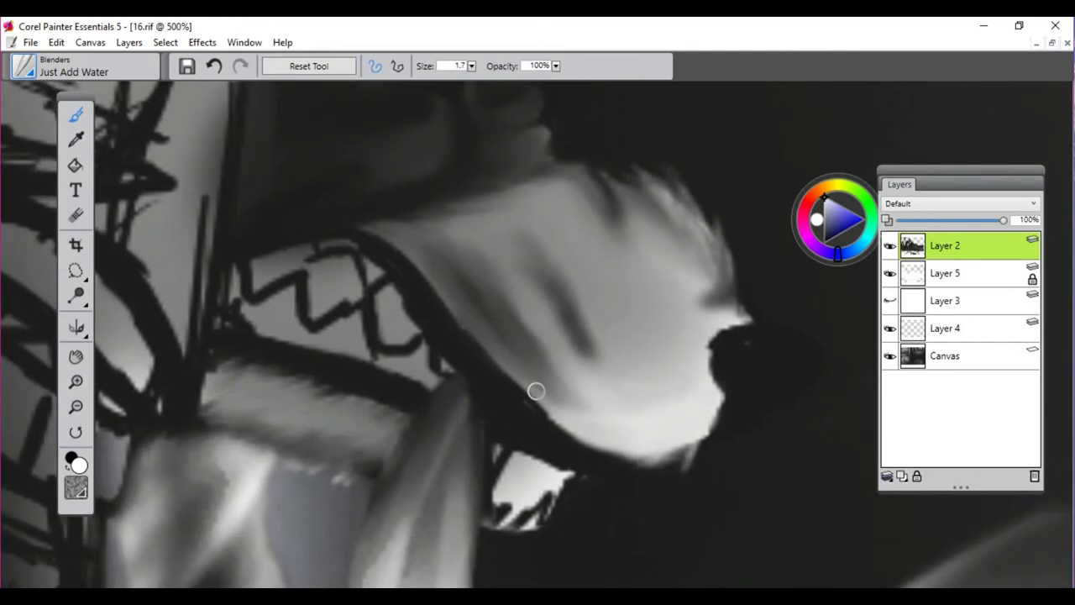
{"action": "left_click_drag", "start_coordinate": [536, 391], "coordinate": [477, 341]}
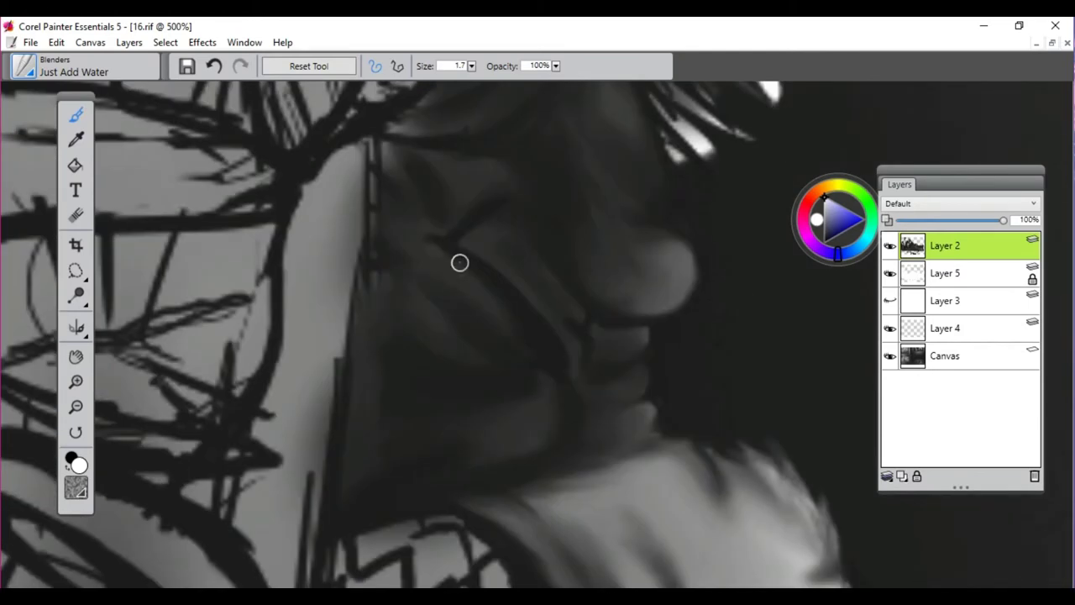
Stroke sampled grey and dark fur along the muzzle's lip edge with Cover Pencil, reducing the brush to size 1.5
{"action": "left_click", "coordinate": [459, 259], "text": "alt"}
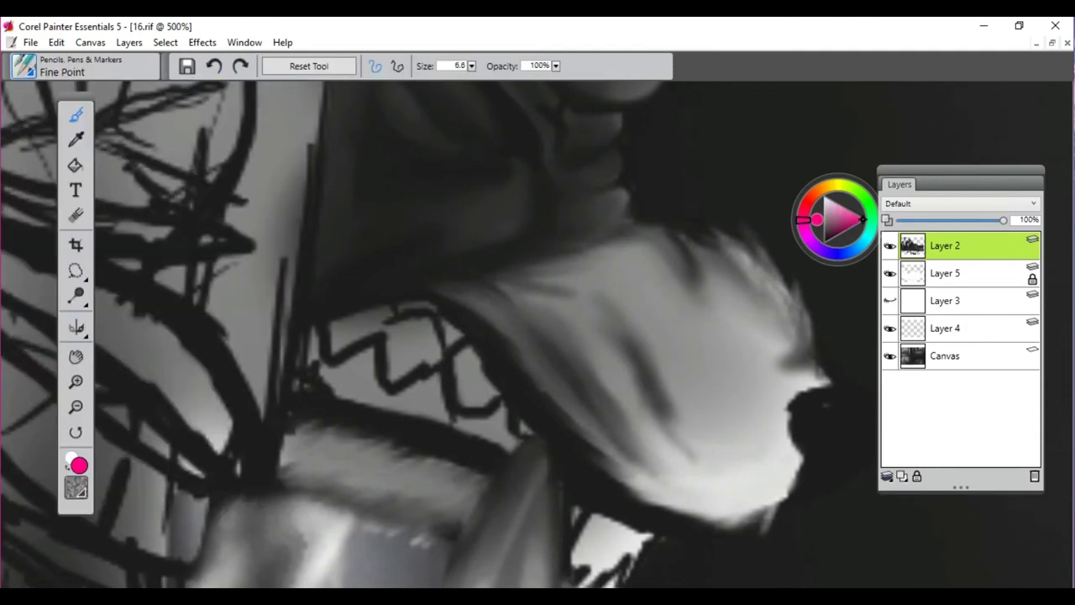
{"action": "left_click", "coordinate": [475, 372], "text": "alt"}
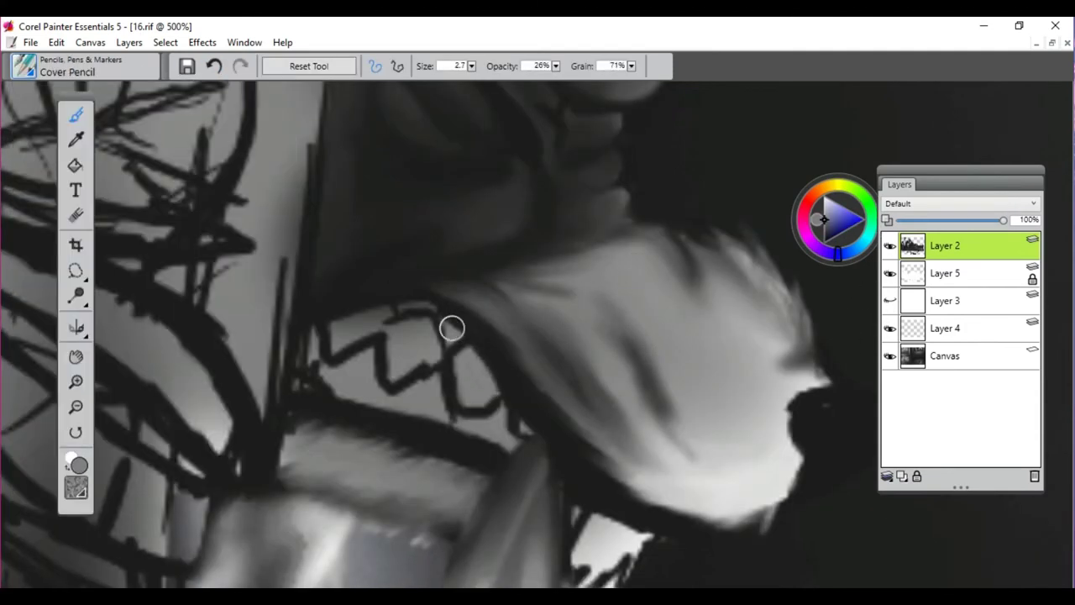
{"action": "left_click_drag", "start_coordinate": [484, 350], "coordinate": [471, 330]}
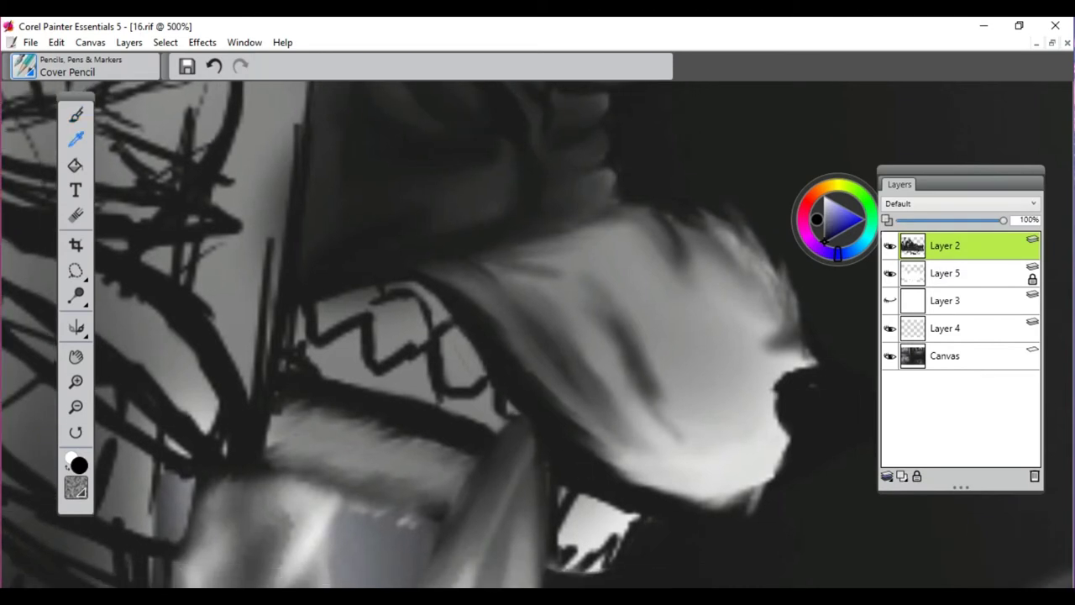
{"action": "left_click_drag", "start_coordinate": [451, 283], "coordinate": [539, 266]}
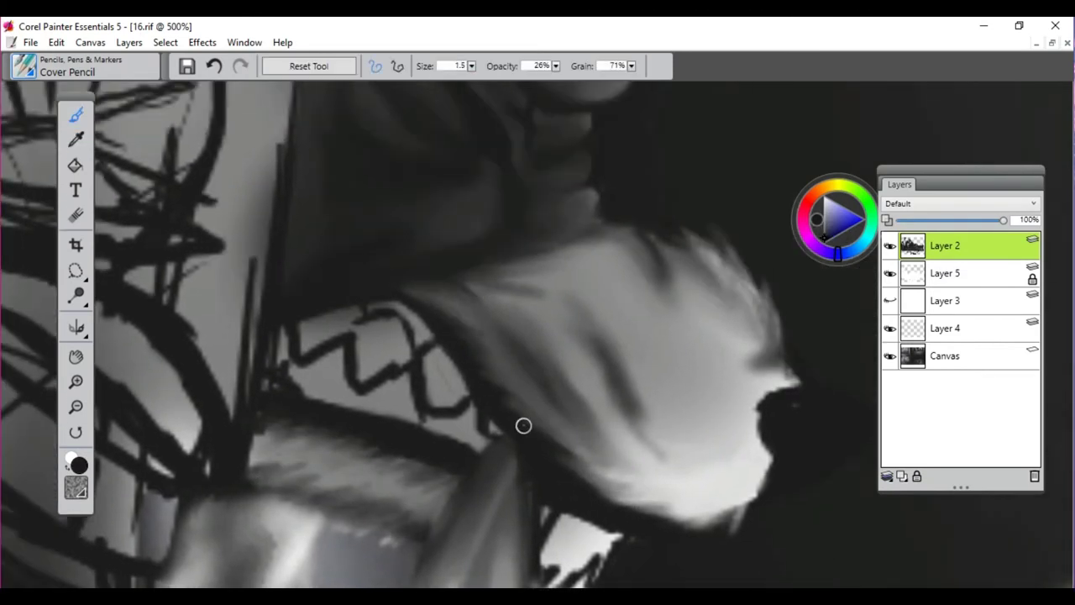
{"action": "key", "text": "ctrl+minus"}
{"action": "key", "text": "ctrl+minus"}
{"action": "key", "text": "ctrl+minus"}
{"action": "key", "text": "ctrl+minus"}
{"action": "key", "text": "ctrl+minus"}
{"action": "key", "text": "ctrl+minus"}
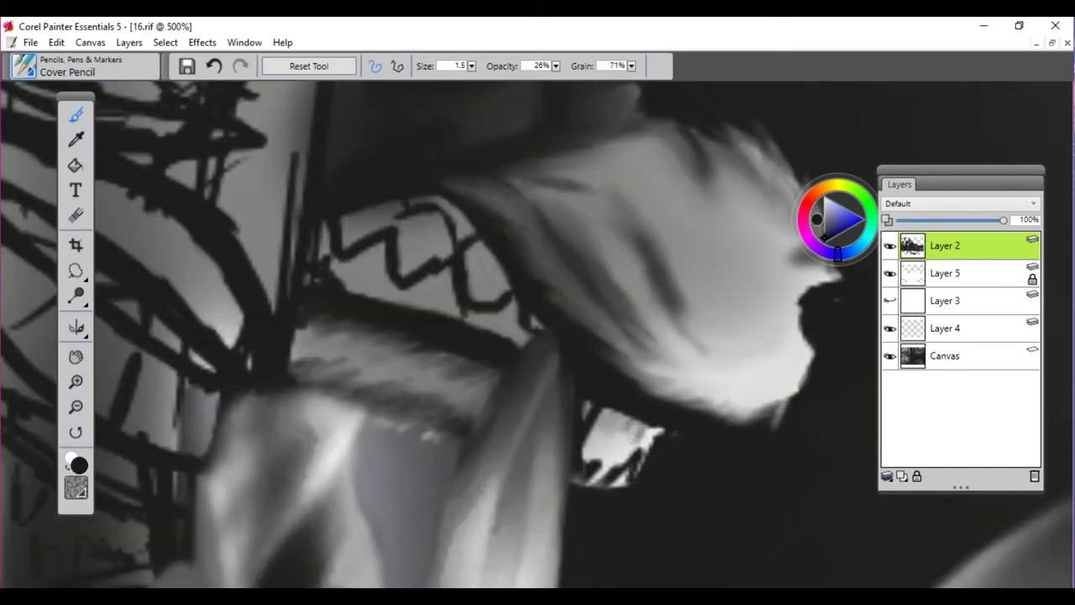
{"action": "key", "text": "ctrl+minus"}
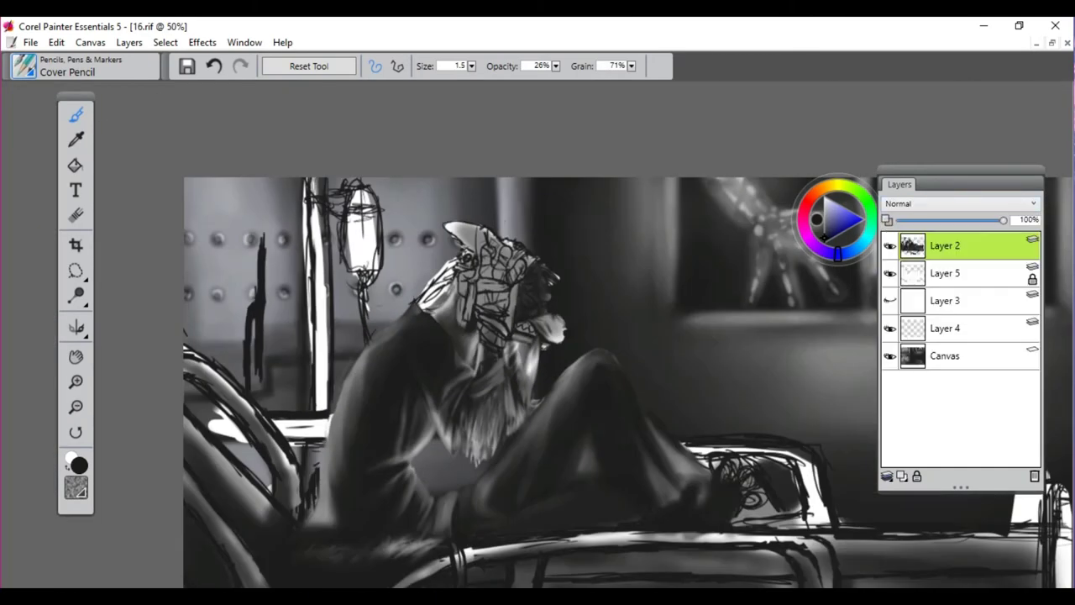
Blend the chin tuft below the muzzle and the middle tooth with Just Add Water at size 1.7
{"action": "key", "text": "ctrl+plus"}
{"action": "key", "text": "ctrl+plus"}
{"action": "key", "text": "ctrl+plus"}
{"action": "key", "text": "ctrl+plus"}
{"action": "key", "text": "ctrl+plus"}
{"action": "key", "text": "ctrl+plus"}
{"action": "key", "text": "ctrl+plus"}
{"action": "mouse_move", "coordinate": [588, 479]}
{"action": "left_mouse_down"}
{"action": "mouse_move", "coordinate": [642, 441]}
{"action": "mouse_move", "coordinate": [629, 472]}
{"action": "mouse_move", "coordinate": [597, 440]}
{"action": "mouse_move", "coordinate": [628, 426]}
{"action": "left_mouse_up"}
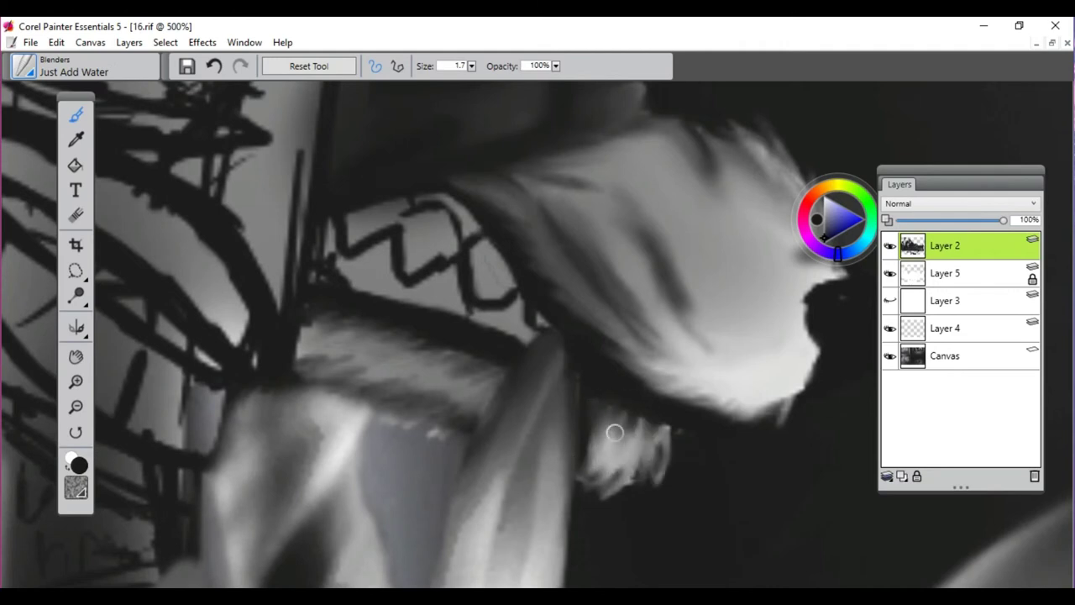
{"action": "scroll", "coordinate": [428, 353], "scroll_direction": "up", "scroll_amount": 3}
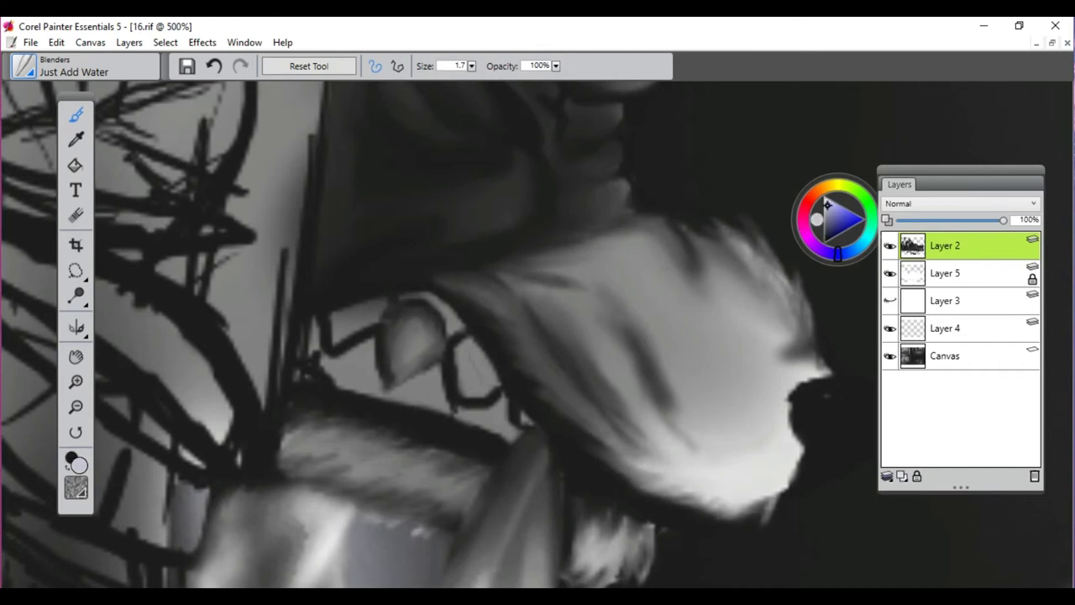
Airbrush sampled grey over the sketched teeth at size 1.7 and blend them with Just Add Water at size 2.6
{"action": "left_click", "coordinate": [26, 65]}
{"action": "left_click", "coordinate": [48, 165]}
{"action": "left_click", "coordinate": [243, 209]}
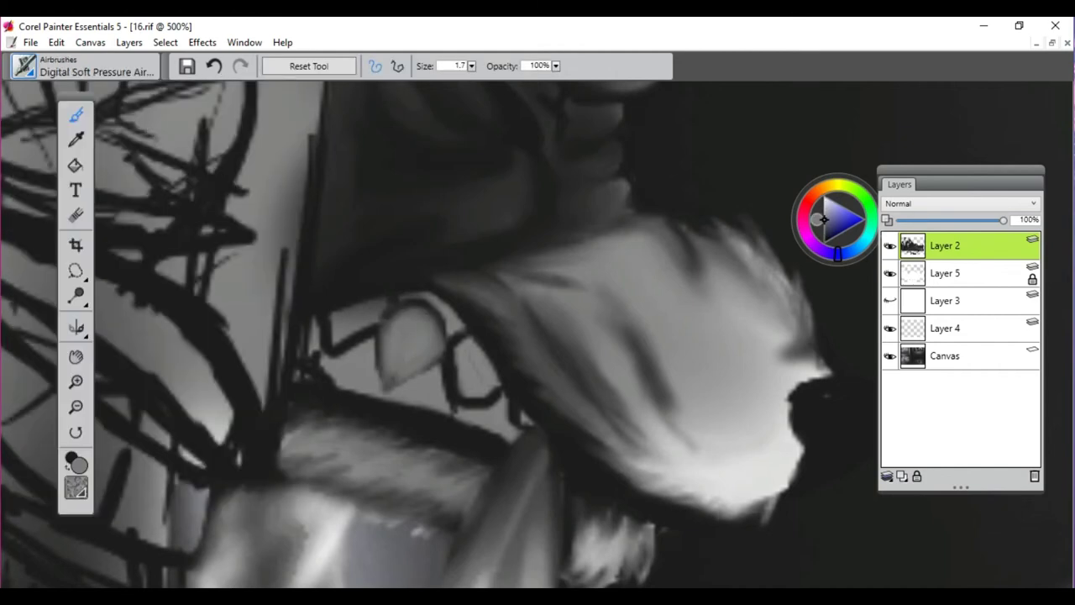
{"action": "key", "text": "slash"}
{"action": "mouse_move", "coordinate": [453, 350]}
{"action": "left_mouse_down"}
{"action": "mouse_move", "coordinate": [461, 404]}
{"action": "mouse_move", "coordinate": [475, 350]}
{"action": "mouse_move", "coordinate": [465, 399]}
{"action": "mouse_move", "coordinate": [340, 371]}
{"action": "left_mouse_up"}
{"action": "key", "text": "ctrl+0"}
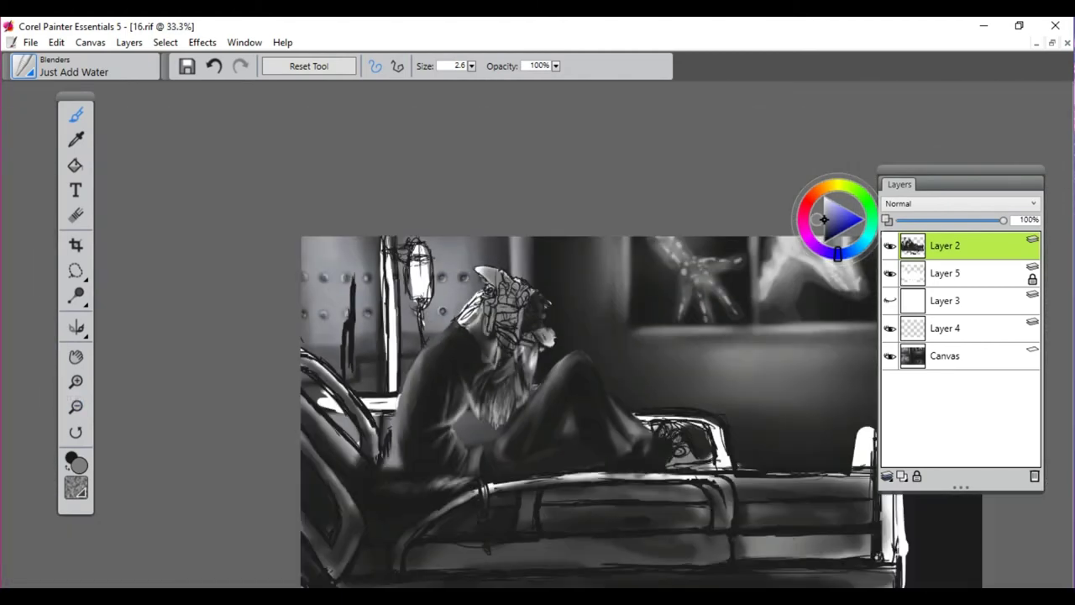
{"action": "scroll", "coordinate": [400, 330], "scroll_direction": "up", "scroll_amount": 7}
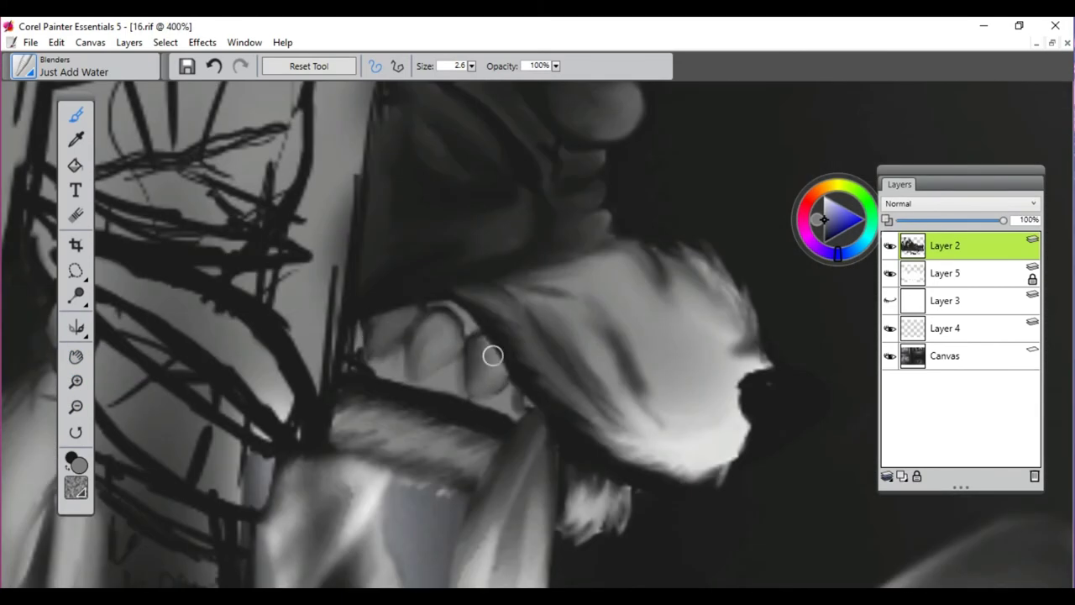
{"action": "mouse_move", "coordinate": [415, 309]}
{"action": "left_mouse_down"}
{"action": "mouse_move", "coordinate": [521, 389]}
{"action": "mouse_move", "coordinate": [525, 321]}
{"action": "mouse_move", "coordinate": [485, 286]}
{"action": "left_mouse_up"}
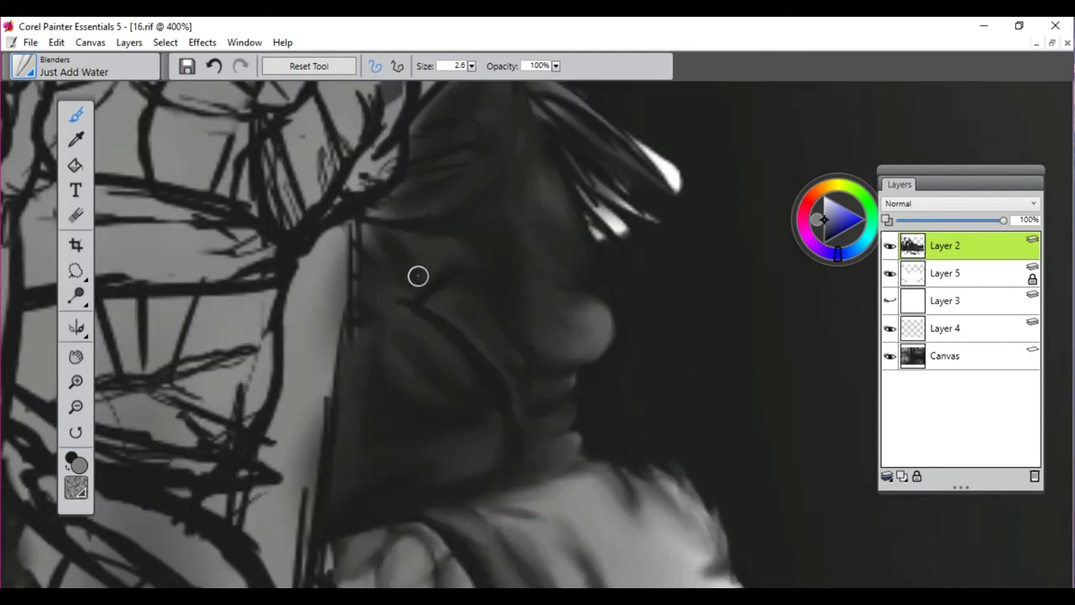
Blend the dark face shading above the muzzle with Just Add Water, reducing the brush to size 2.2
{"action": "mouse_move", "coordinate": [386, 290]}
{"action": "left_mouse_down"}
{"action": "mouse_move", "coordinate": [557, 378]}
{"action": "mouse_move", "coordinate": [538, 319]}
{"action": "mouse_move", "coordinate": [548, 253]}
{"action": "mouse_move", "coordinate": [643, 302]}
{"action": "left_mouse_up"}
{"action": "key", "text": "bracketright"}
{"action": "key", "text": "bracketright"}
{"action": "key", "text": "bracketright"}
{"action": "key", "text": "bracketleft"}
{"action": "key", "text": "bracketleft"}
{"action": "key", "text": "bracketleft"}
{"action": "mouse_move", "coordinate": [566, 352]}
{"action": "left_mouse_down"}
{"action": "mouse_move", "coordinate": [580, 404]}
{"action": "mouse_move", "coordinate": [560, 412]}
{"action": "mouse_move", "coordinate": [756, 384]}
{"action": "left_mouse_up"}
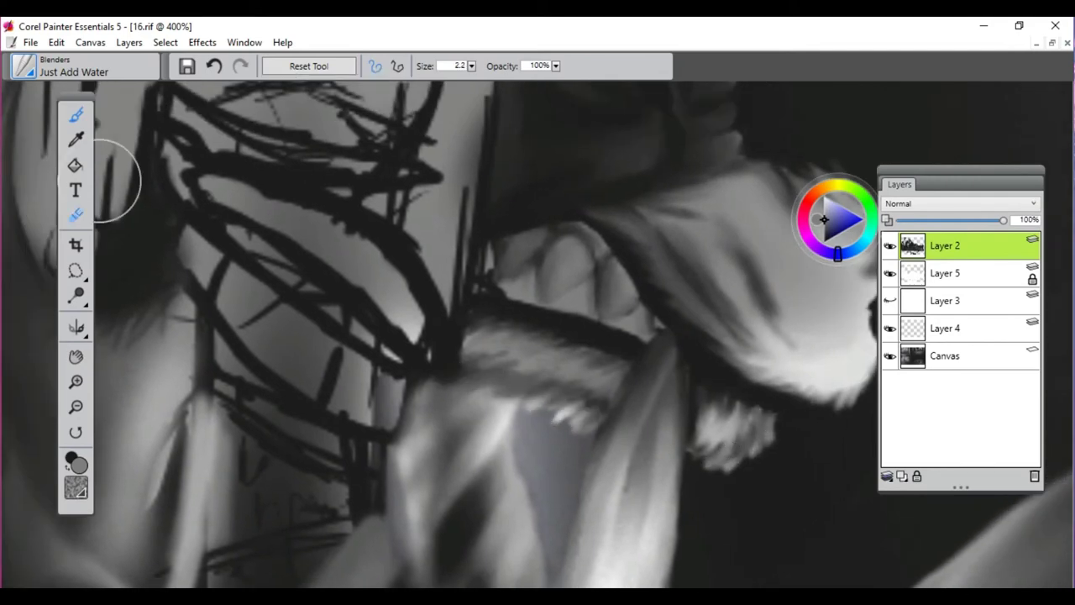
Blend the corner of the mouth beside the teeth with Just Add Water at size 2.2
{"action": "left_click", "coordinate": [75, 214]}
{"action": "key", "text": "ctrl+minus"}
{"action": "key", "text": "ctrl+minus"}
{"action": "key", "text": "ctrl+minus"}
{"action": "key", "text": "ctrl+minus"}
{"action": "key", "text": "ctrl+minus"}
{"action": "key", "text": "ctrl+minus"}
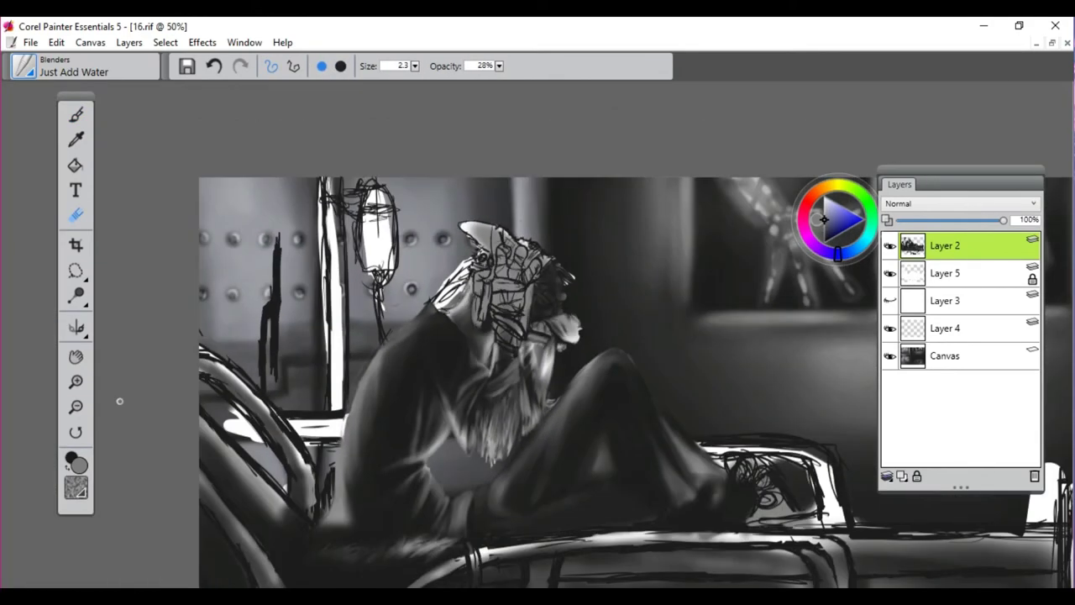
{"action": "key", "text": "ctrl+plus"}
{"action": "key", "text": "ctrl+plus"}
{"action": "key", "text": "ctrl+plus"}
{"action": "left_click", "coordinate": [214, 66]}
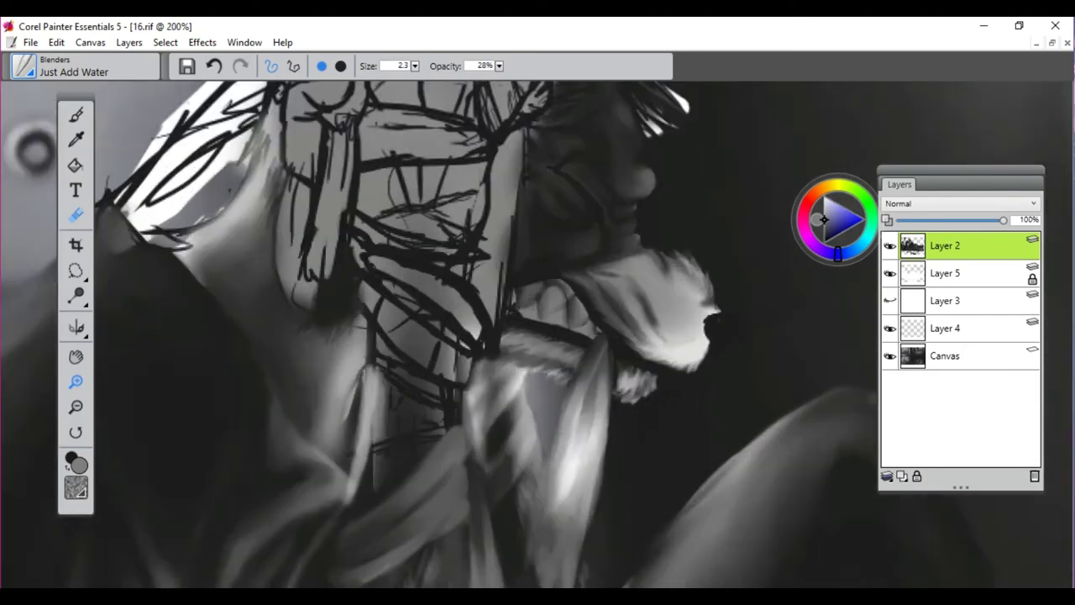
{"action": "left_click", "coordinate": [75, 164]}
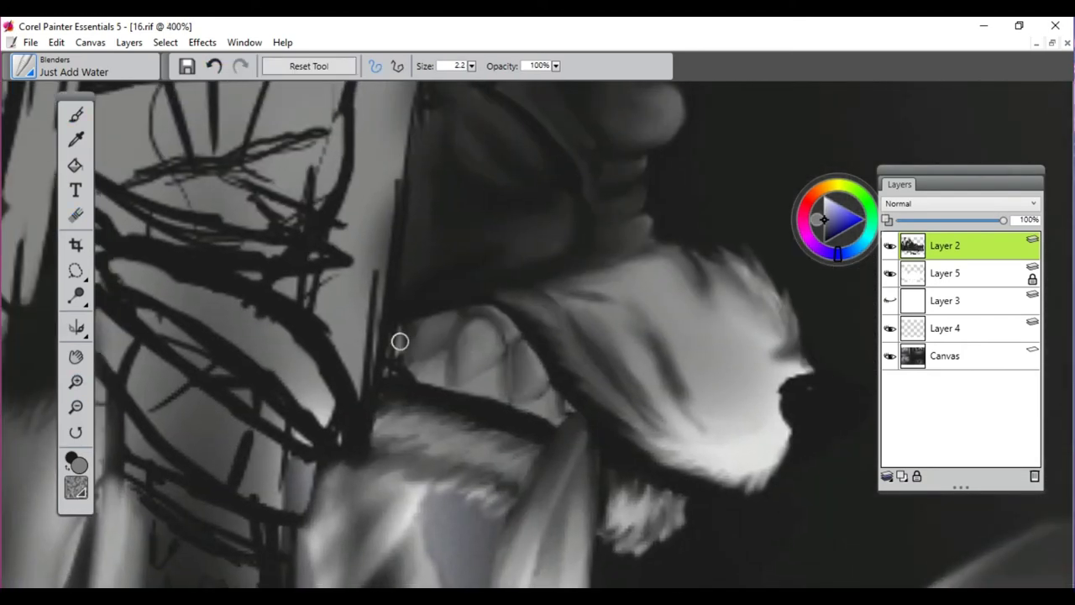
{"action": "left_click_drag", "start_coordinate": [391, 276], "coordinate": [406, 406]}
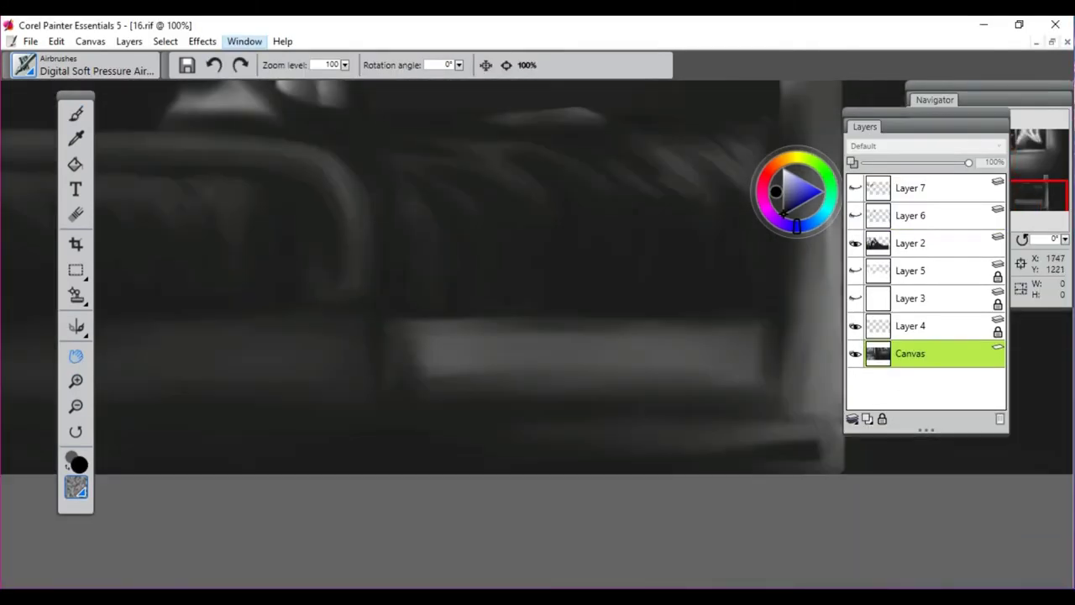
Activate Layer 2 for airbrushing and undo the last stroke
{"action": "left_click_drag", "start_coordinate": [776, 408], "coordinate": [609, 337]}
{"action": "key", "text": "b"}
{"action": "left_click", "coordinate": [910, 243]}
{"action": "scroll", "coordinate": [571, 360], "scroll_direction": "up", "scroll_amount": 3}
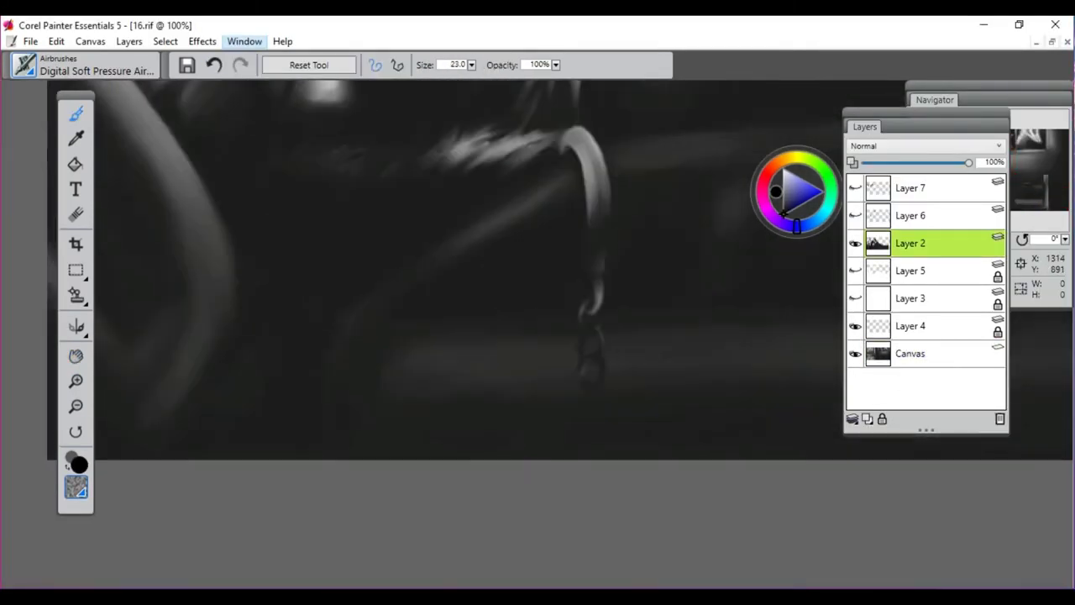
{"action": "key", "text": "ctrl+z"}
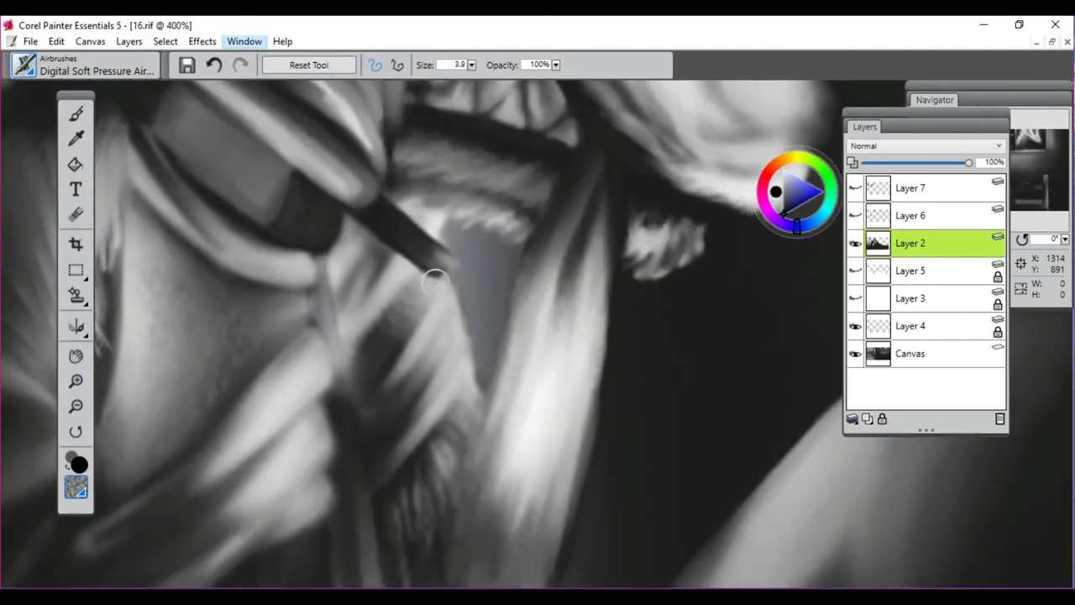
Draw a ring at the end of the dark strap below the jaw with black Cover Pencil at size 5.1
{"action": "key", "text": "ctrl+b"}
{"action": "left_click", "coordinate": [174, 102]}
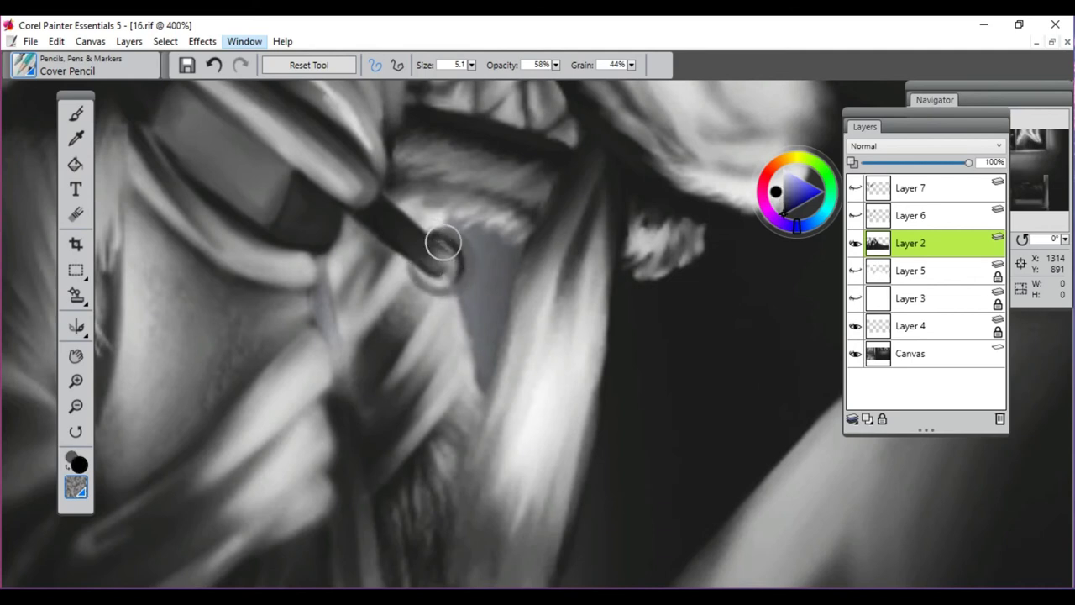
{"action": "left_click_drag", "start_coordinate": [141, 409], "coordinate": [403, 227]}
{"action": "key", "text": "ctrl+z"}
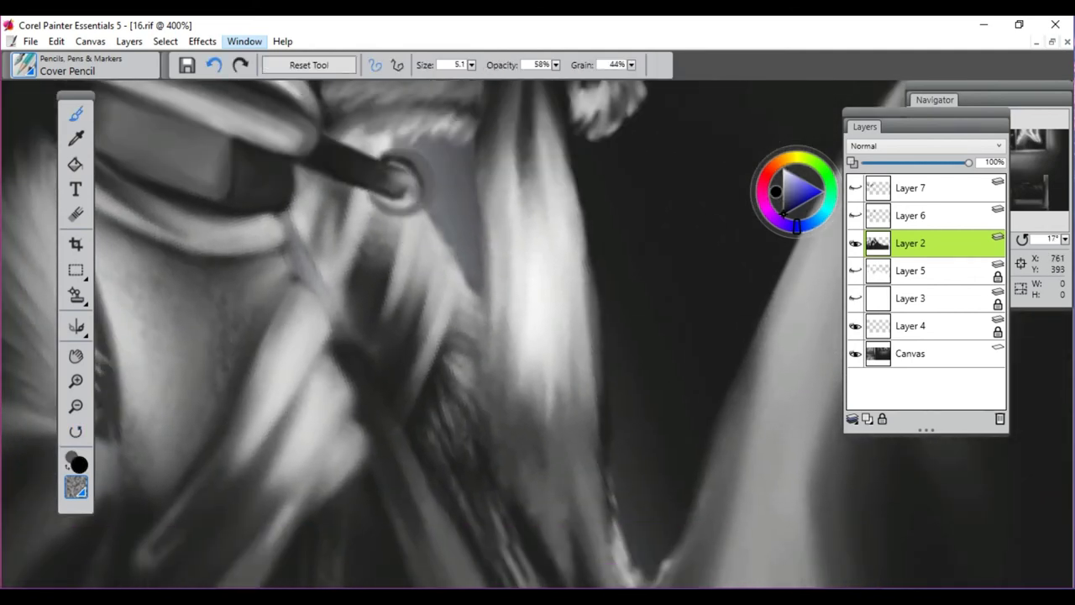
Try to draw chain links hanging from the ring on Layer 2 with black Cover Pencil at size 5.1
{"action": "mouse_move", "coordinate": [395, 175]}
{"action": "left_mouse_down"}
{"action": "mouse_move", "coordinate": [412, 188]}
{"action": "mouse_move", "coordinate": [420, 235]}
{"action": "mouse_move", "coordinate": [408, 255]}
{"action": "left_mouse_up"}
{"action": "scroll", "coordinate": [427, 218], "scroll_direction": "down", "scroll_amount": 2}
{"action": "mouse_move", "coordinate": [427, 219]}
{"action": "left_mouse_down"}
{"action": "mouse_move", "coordinate": [413, 260]}
{"action": "mouse_move", "coordinate": [424, 254]}
{"action": "mouse_move", "coordinate": [411, 248]}
{"action": "mouse_move", "coordinate": [433, 266]}
{"action": "mouse_move", "coordinate": [430, 343]}
{"action": "left_mouse_up"}
{"action": "scroll", "coordinate": [425, 253], "scroll_direction": "up", "scroll_amount": 2}
{"action": "key", "text": "ctrl+0"}
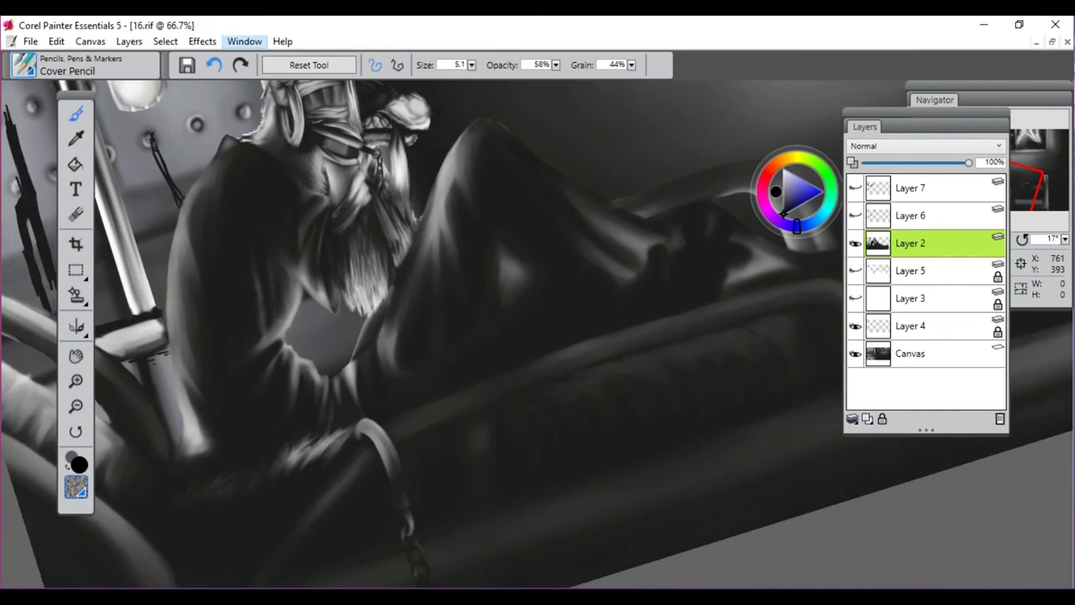
{"action": "left_click", "coordinate": [417, 229], "text": "ctrl"}
{"action": "left_click_drag", "start_coordinate": [361, 118], "coordinate": [336, 257]}
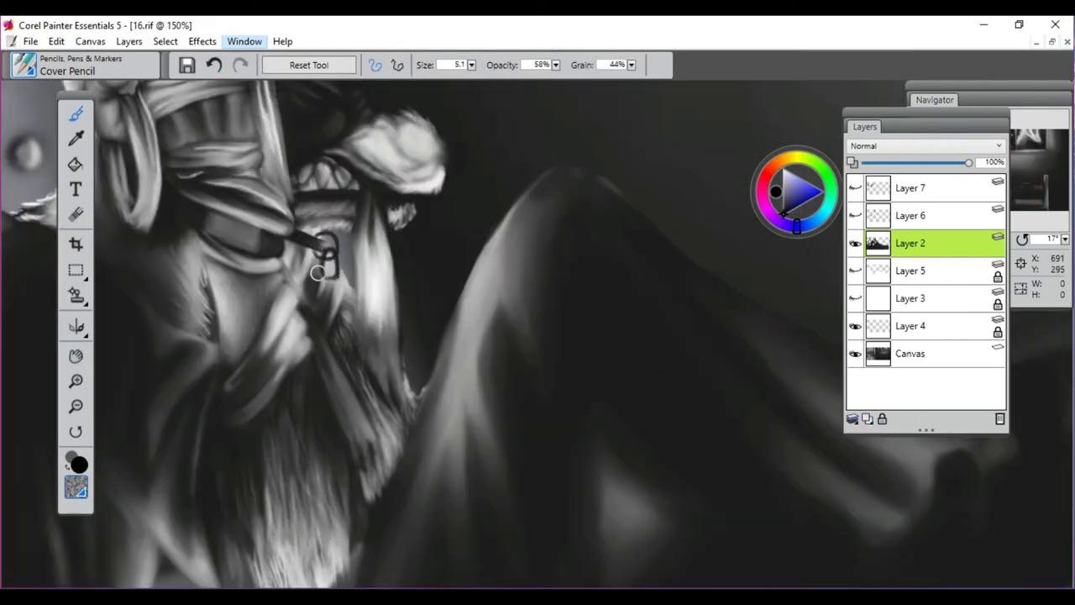
{"action": "key", "text": "ctrl+minus"}
{"action": "key", "text": "ctrl+minus"}
{"action": "key", "text": "ctrl+minus"}
{"action": "key", "text": "ctrl+minus"}
{"action": "key", "text": "ctrl+plus"}
{"action": "key", "text": "ctrl+plus"}
{"action": "key", "text": "ctrl+plus"}
{"action": "key", "text": "ctrl+plus"}
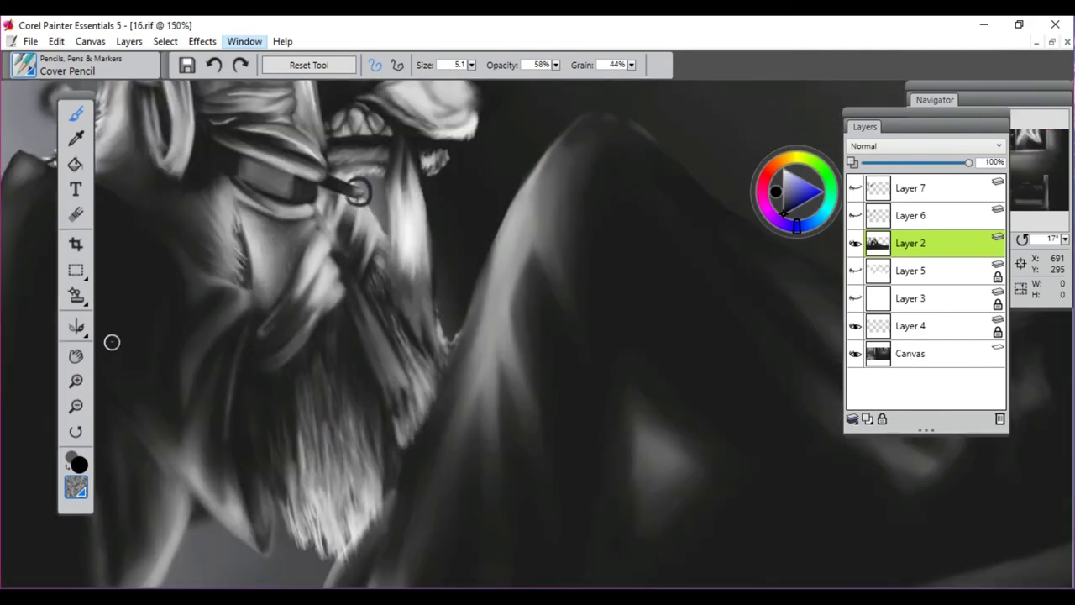
Add a new layer above Layer 2 and draw two strands of hanging chain links with black Cover Pencil at size 5.1
{"action": "key", "text": "ctrl+shift+n"}
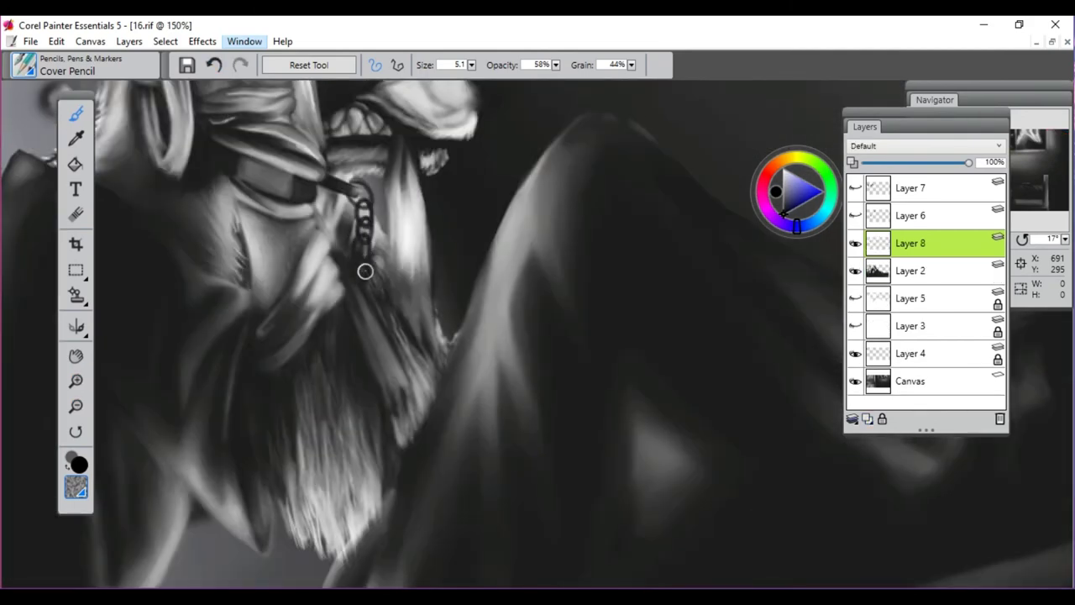
{"action": "left_click_drag", "start_coordinate": [342, 327], "coordinate": [435, 562]}
{"action": "key", "text": "ctrl+plus"}
{"action": "key", "text": "ctrl+plus"}
{"action": "key", "text": "ctrl+plus"}
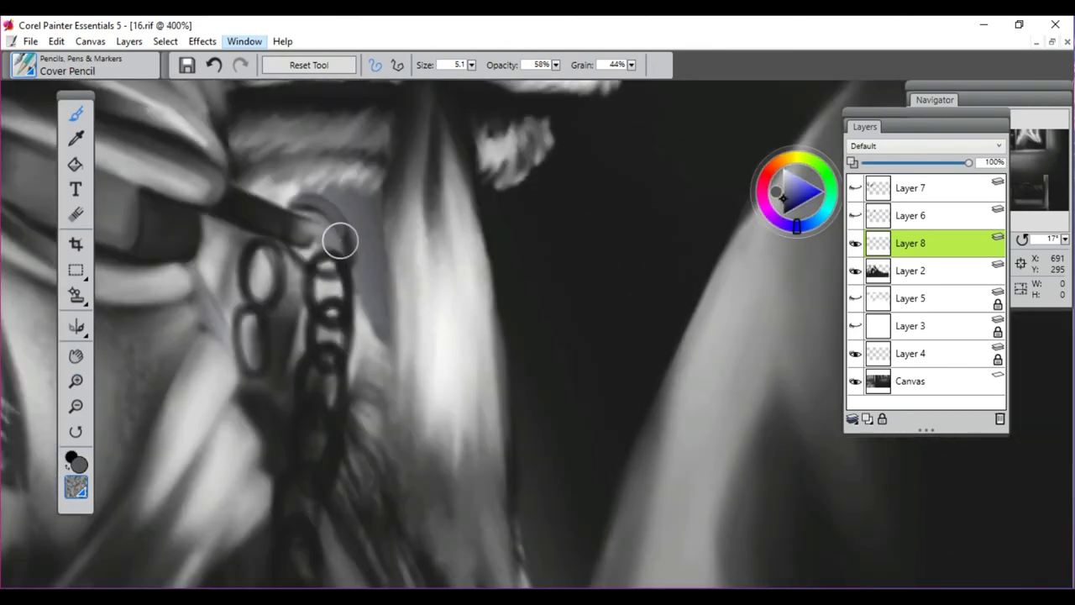
Paint the ring and the links of both chain strands grey with Cover Pencil at size 3.6, erasing stray paint
{"action": "left_click", "coordinate": [345, 267], "text": "alt"}
{"action": "mouse_move", "coordinate": [345, 267]}
{"action": "left_mouse_down"}
{"action": "mouse_move", "coordinate": [337, 234]}
{"action": "mouse_move", "coordinate": [372, 197]}
{"action": "left_mouse_up"}
{"action": "key", "text": "bracketleft"}
{"action": "left_click", "coordinate": [424, 261], "text": "alt"}
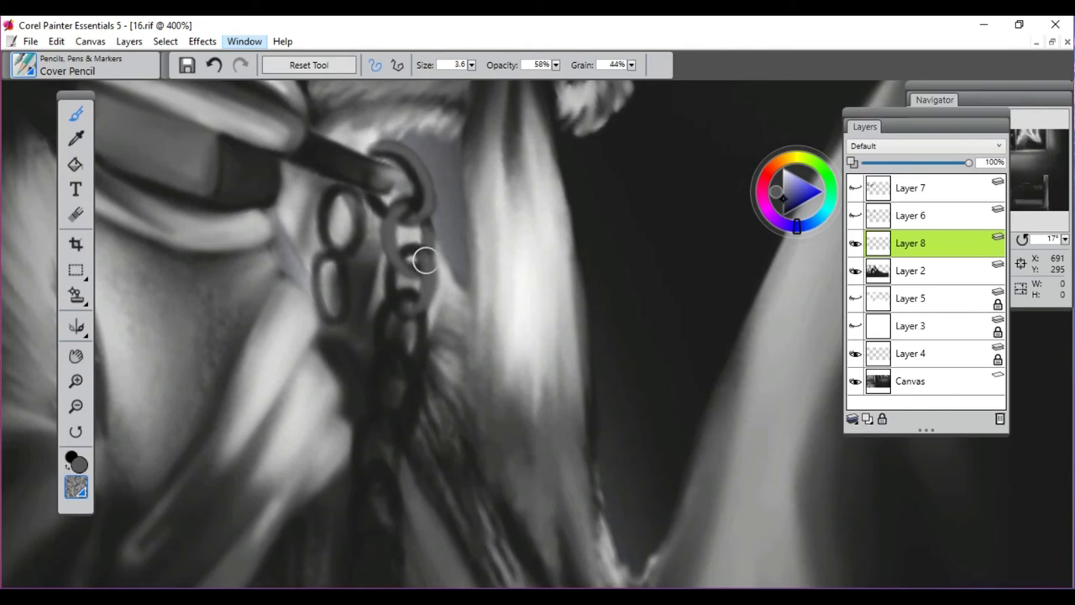
{"action": "left_click_drag", "start_coordinate": [425, 316], "coordinate": [468, 247]}
{"action": "left_click", "coordinate": [76, 214]}
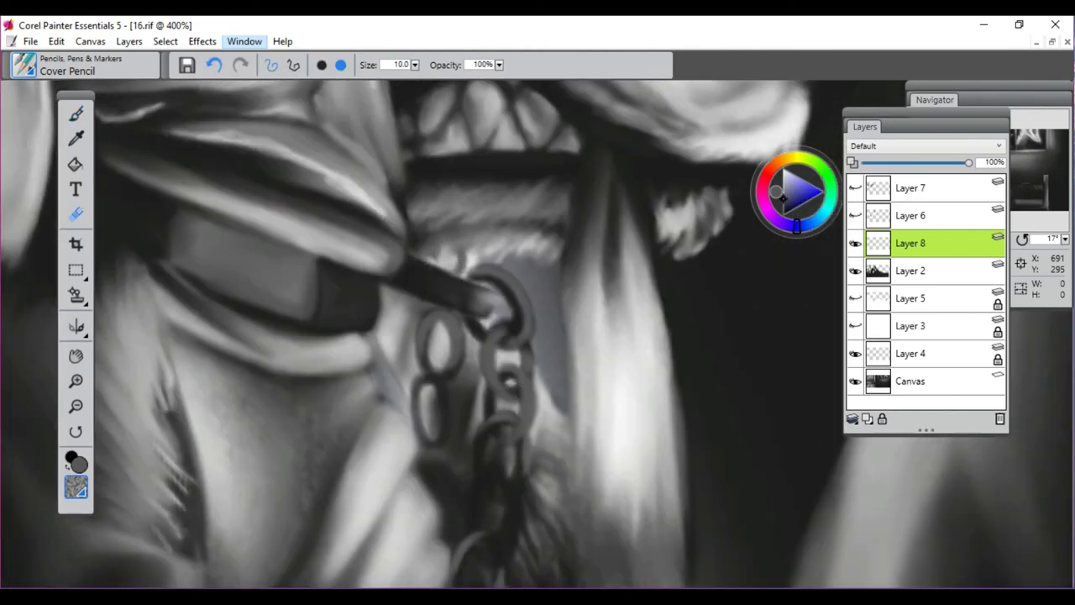
{"action": "mouse_move", "coordinate": [252, 269]}
{"action": "left_mouse_down"}
{"action": "mouse_move", "coordinate": [234, 266]}
{"action": "mouse_move", "coordinate": [407, 239]}
{"action": "left_mouse_up"}
{"action": "key", "text": "b"}
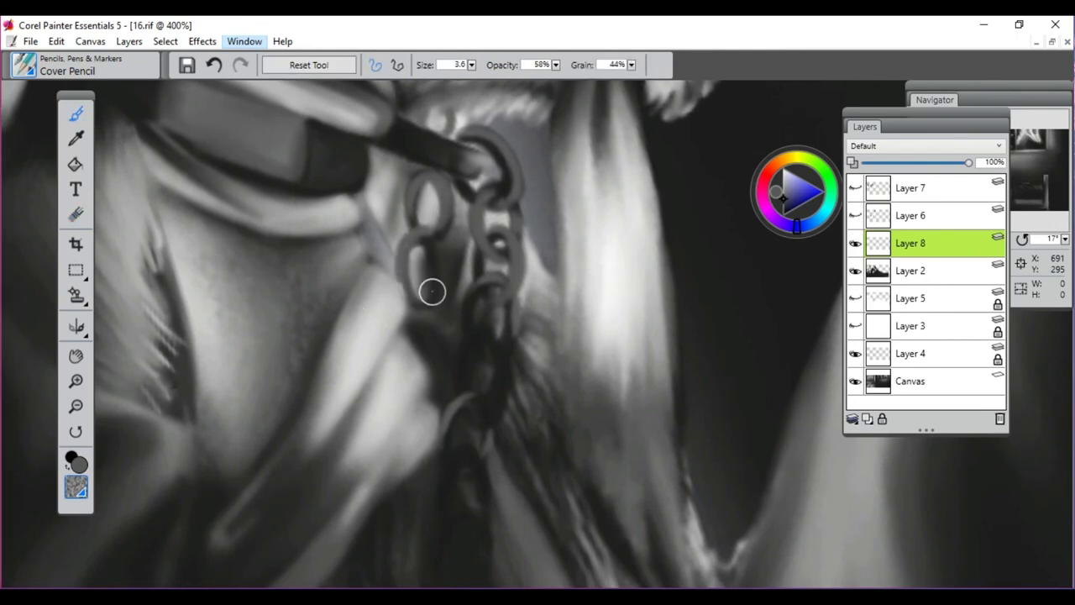
Switch the colour to black and blend the grey chain links with Just Add Water at size 2.2
{"action": "key", "text": "shift+s"}
{"action": "left_click", "coordinate": [67, 65]}
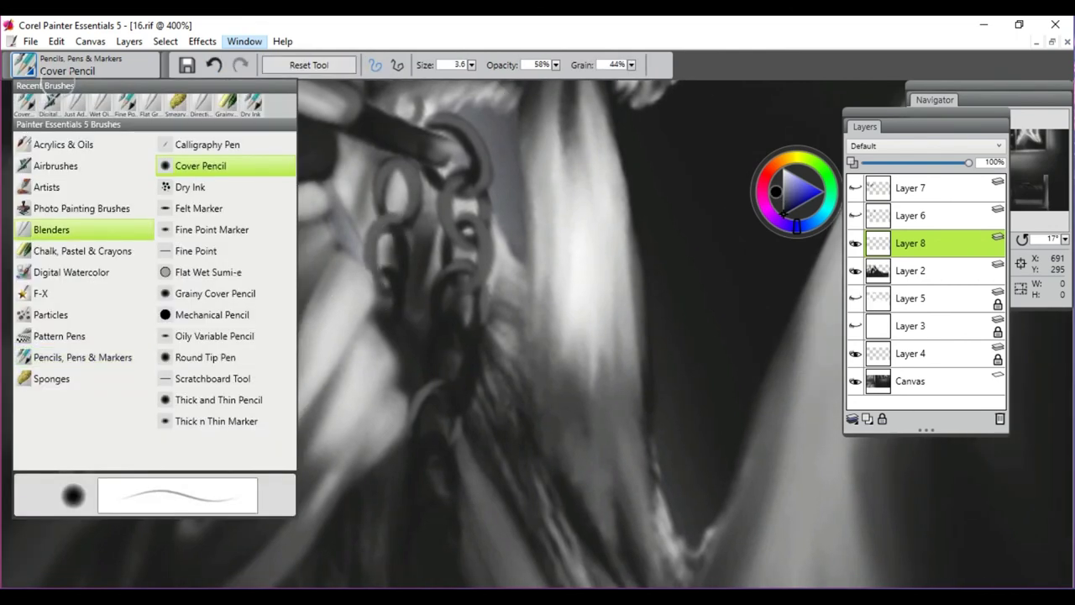
{"action": "left_click", "coordinate": [36, 228]}
{"action": "left_click", "coordinate": [240, 208]}
{"action": "scroll", "coordinate": [480, 216], "scroll_direction": "up", "scroll_amount": 2}
{"action": "key", "text": "bracketleft"}
{"action": "mouse_move", "coordinate": [445, 197]}
{"action": "left_mouse_down"}
{"action": "mouse_move", "coordinate": [456, 266]}
{"action": "mouse_move", "coordinate": [427, 352]}
{"action": "left_mouse_up"}
{"action": "mouse_move", "coordinate": [457, 173]}
{"action": "left_mouse_down"}
{"action": "mouse_move", "coordinate": [484, 254]}
{"action": "mouse_move", "coordinate": [471, 226]}
{"action": "left_mouse_up"}
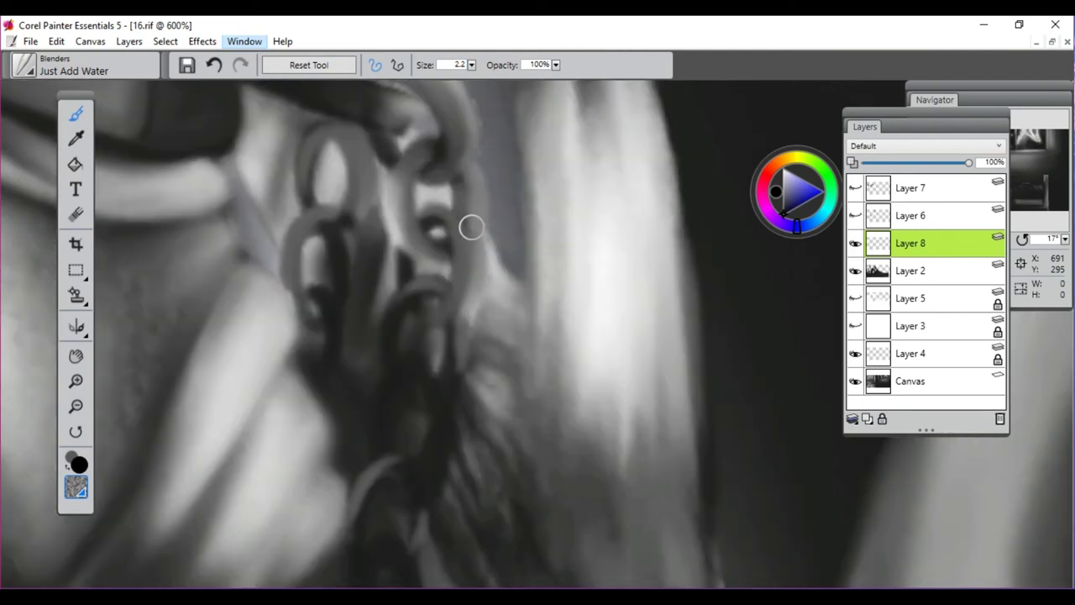
{"action": "scroll", "coordinate": [391, 252], "scroll_direction": "down", "scroll_amount": 2}
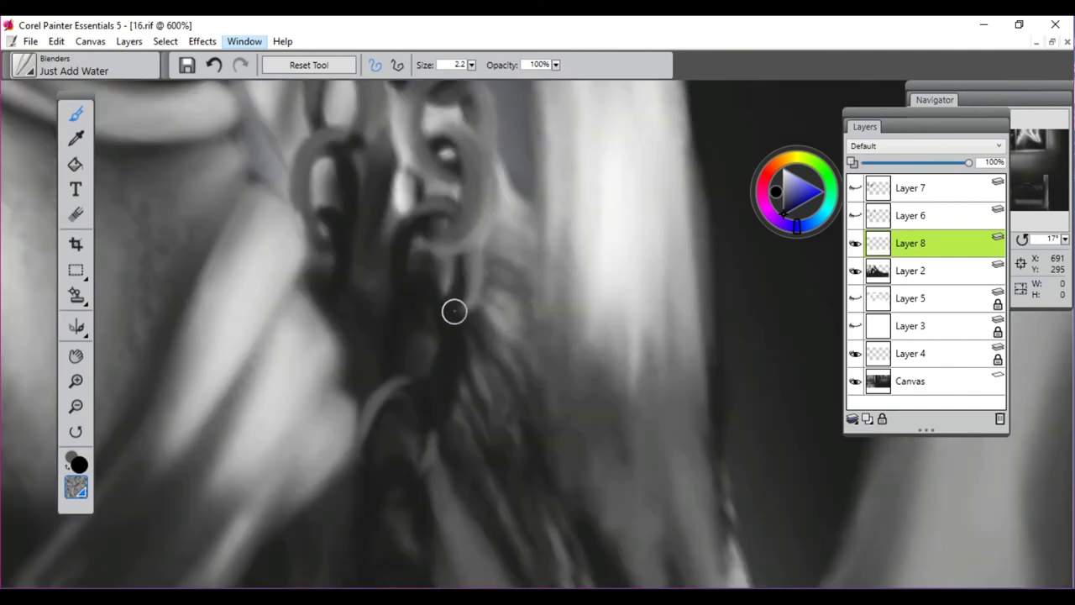
{"action": "scroll", "coordinate": [429, 190], "scroll_direction": "up", "scroll_amount": 1}
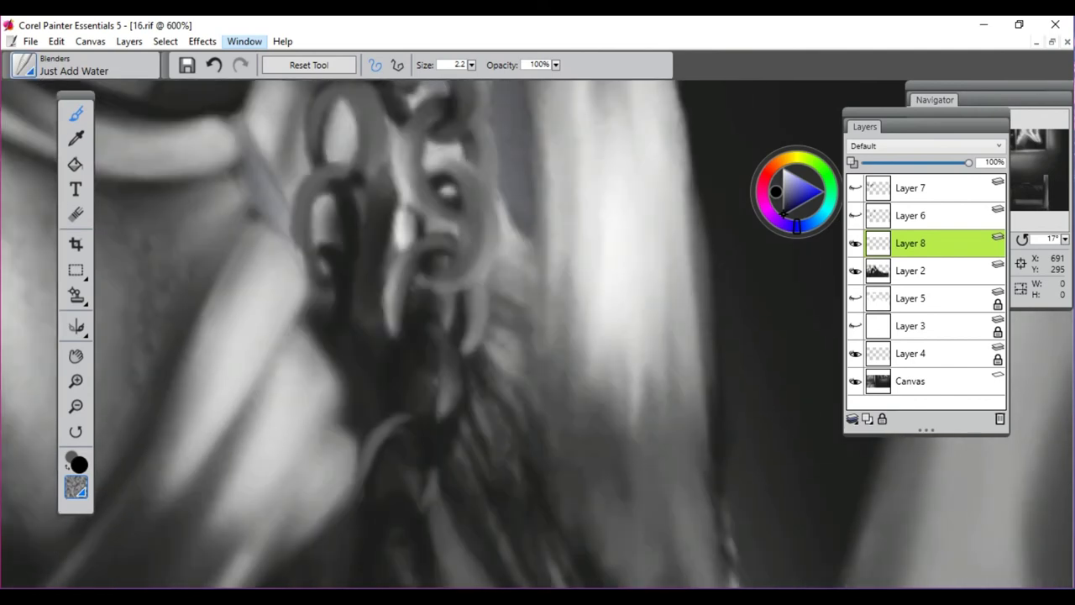
Darken the overlaps and gaps between the middle chain links with black Cover Pencil at size 3.6
{"action": "left_click", "coordinate": [25, 65]}
{"action": "left_click", "coordinate": [215, 175]}
{"action": "mouse_move", "coordinate": [472, 260]}
{"action": "left_mouse_down"}
{"action": "mouse_move", "coordinate": [461, 197]}
{"action": "mouse_move", "coordinate": [427, 358]}
{"action": "left_mouse_up"}
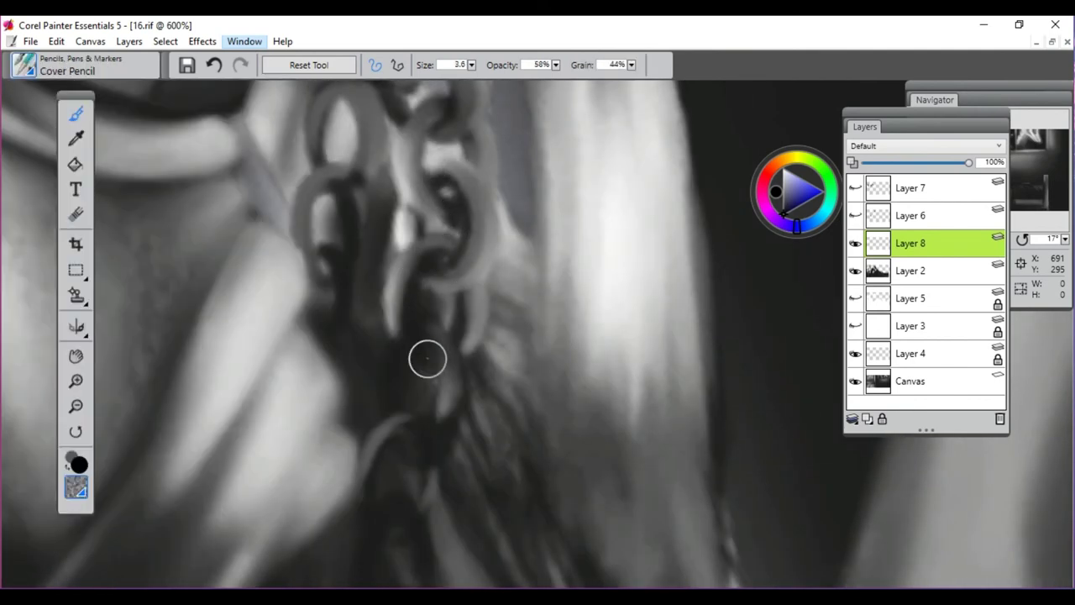
Blend rounded shading into the links of both chain strands with Just Add Water at size 2.2
{"action": "left_click", "coordinate": [25, 66]}
{"action": "left_click", "coordinate": [210, 126]}
{"action": "mouse_move", "coordinate": [472, 294]}
{"action": "left_mouse_down"}
{"action": "mouse_move", "coordinate": [399, 314]}
{"action": "mouse_move", "coordinate": [412, 336]}
{"action": "left_mouse_up"}
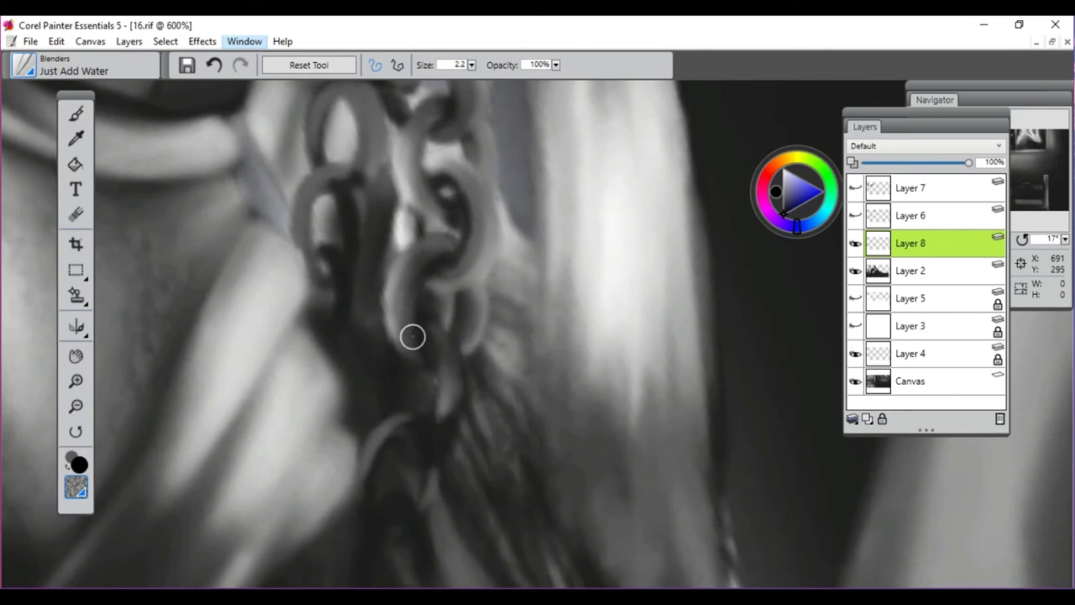
{"action": "scroll", "coordinate": [445, 178], "scroll_direction": "up", "scroll_amount": 1}
{"action": "mouse_move", "coordinate": [357, 221]}
{"action": "left_mouse_down"}
{"action": "mouse_move", "coordinate": [349, 270]}
{"action": "mouse_move", "coordinate": [366, 282]}
{"action": "mouse_move", "coordinate": [415, 214]}
{"action": "mouse_move", "coordinate": [425, 286]}
{"action": "mouse_move", "coordinate": [379, 286]}
{"action": "mouse_move", "coordinate": [346, 362]}
{"action": "left_mouse_up"}
{"action": "left_click_drag", "start_coordinate": [411, 237], "coordinate": [395, 315]}
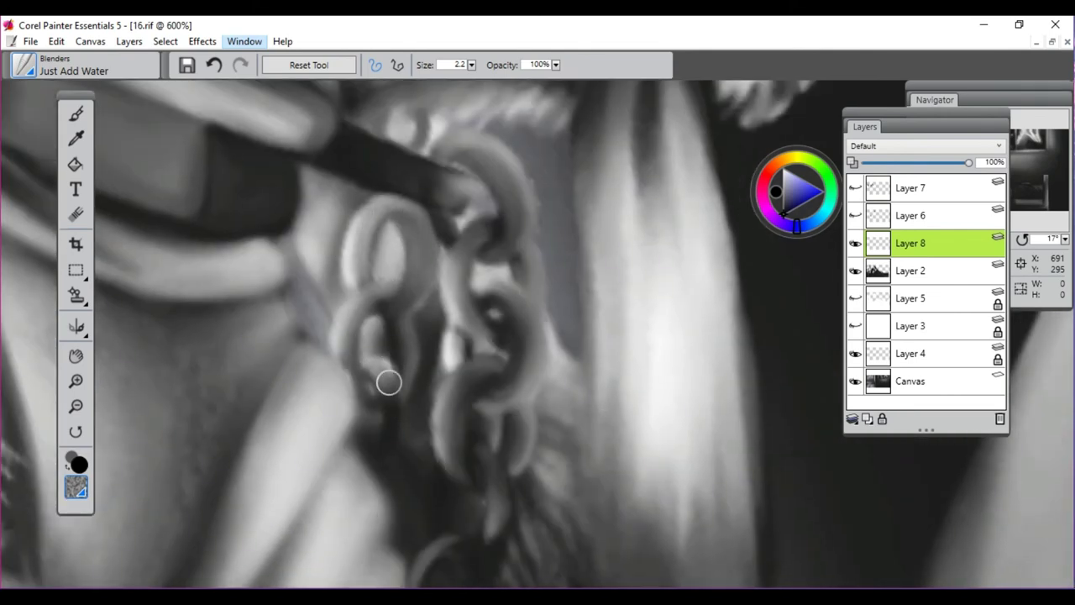
{"action": "scroll", "coordinate": [389, 383], "scroll_direction": "down", "scroll_amount": 3}
{"action": "mouse_move", "coordinate": [388, 383]}
{"action": "left_mouse_down"}
{"action": "mouse_move", "coordinate": [437, 291]}
{"action": "mouse_move", "coordinate": [449, 377]}
{"action": "mouse_move", "coordinate": [398, 361]}
{"action": "left_mouse_up"}
Erase excess paint inside the middle chain links with the eraser at size 2.9
{"action": "key", "text": "ctrl+minus"}
{"action": "key", "text": "ctrl+minus"}
{"action": "key", "text": "ctrl+minus"}
{"action": "key", "text": "ctrl+minus"}
{"action": "key", "text": "ctrl+plus"}
{"action": "key", "text": "ctrl+plus"}
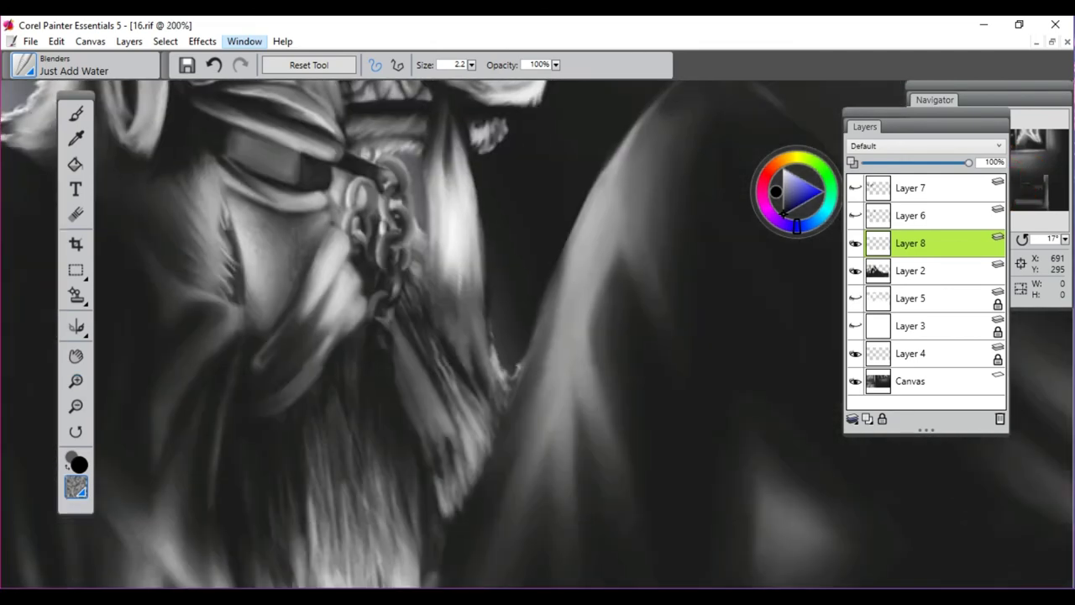
{"action": "scroll", "coordinate": [512, 352], "scroll_direction": "down", "scroll_amount": 1}
{"action": "key", "text": "ctrl+plus"}
{"action": "key", "text": "ctrl+plus"}
{"action": "key", "text": "ctrl+plus"}
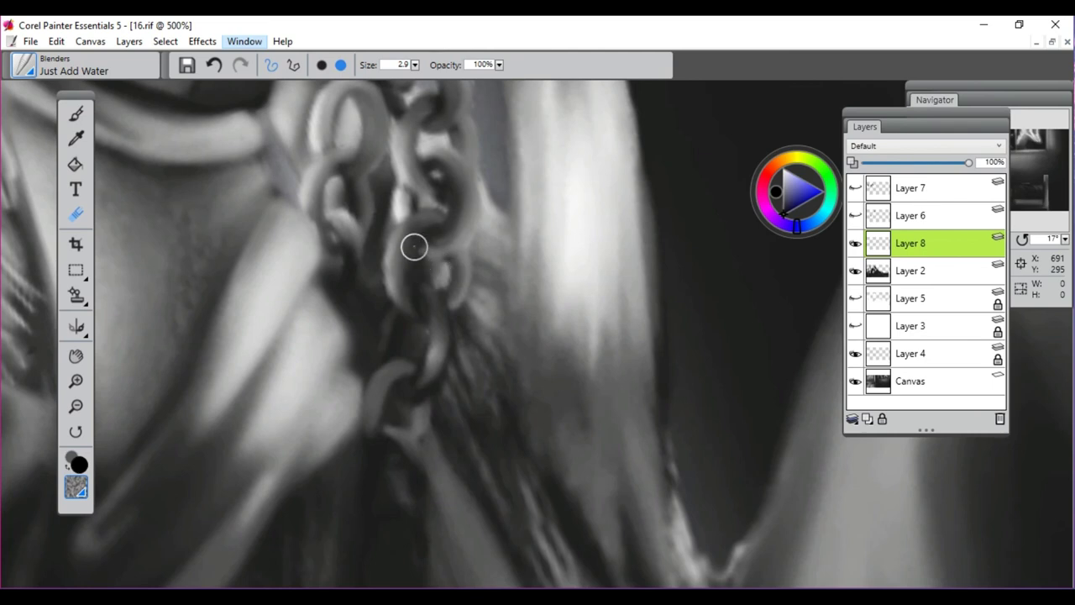
{"action": "scroll", "coordinate": [428, 237], "scroll_direction": "up", "scroll_amount": 1}
{"action": "scroll", "coordinate": [451, 257], "scroll_direction": "down", "scroll_amount": 2}
Darken the openings of the middle and lower links with black Cover Pencil at size 3.6, erasing the excess
{"action": "key", "text": "b"}
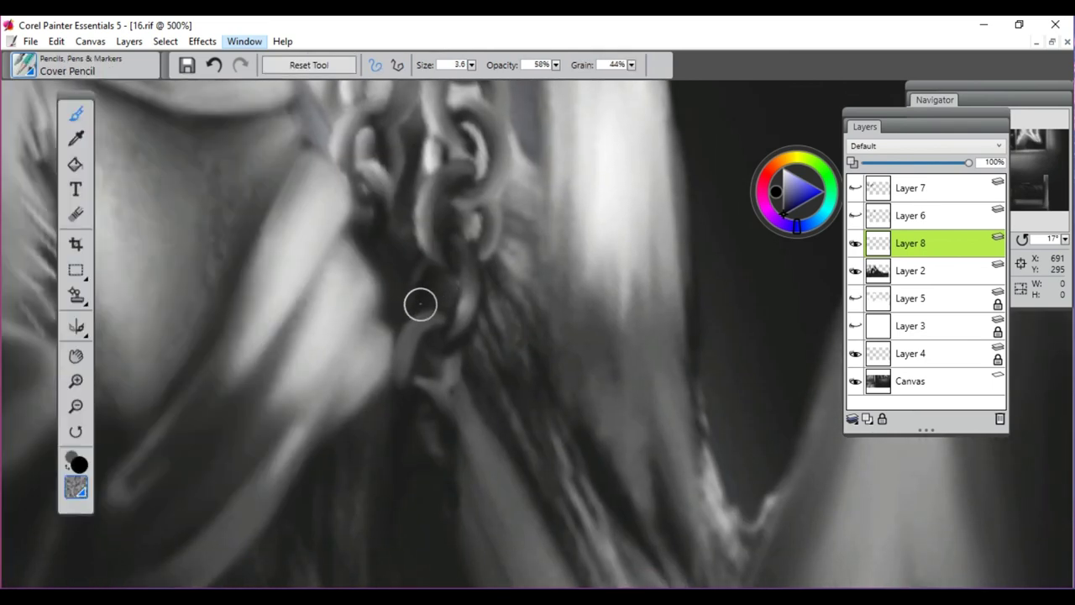
{"action": "scroll", "coordinate": [466, 357], "scroll_direction": "down", "scroll_amount": 1}
{"action": "scroll", "coordinate": [451, 323], "scroll_direction": "up", "scroll_amount": 4}
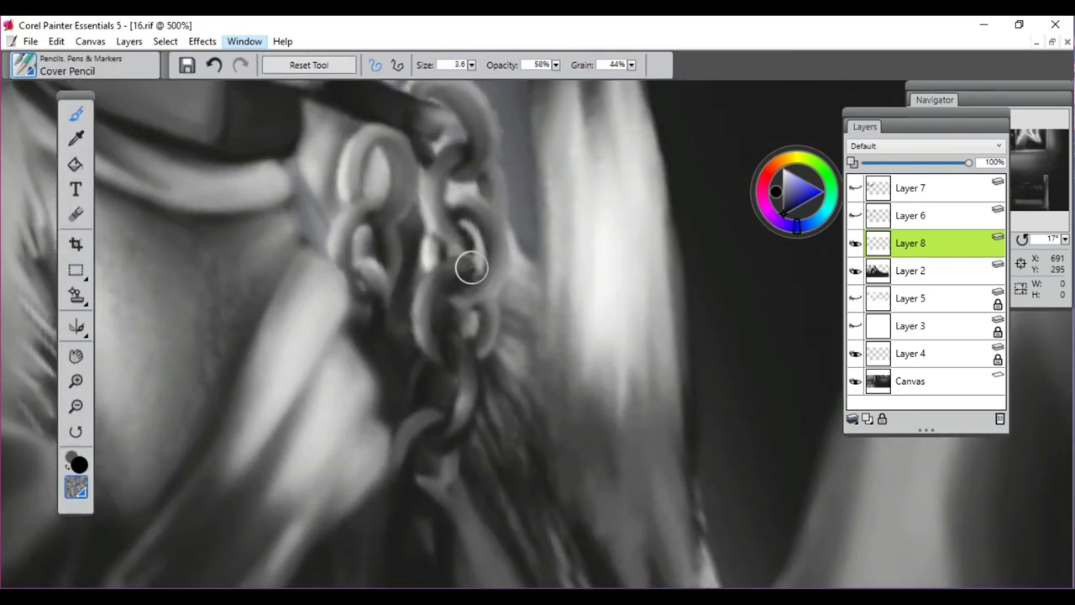
{"action": "key", "text": "j"}
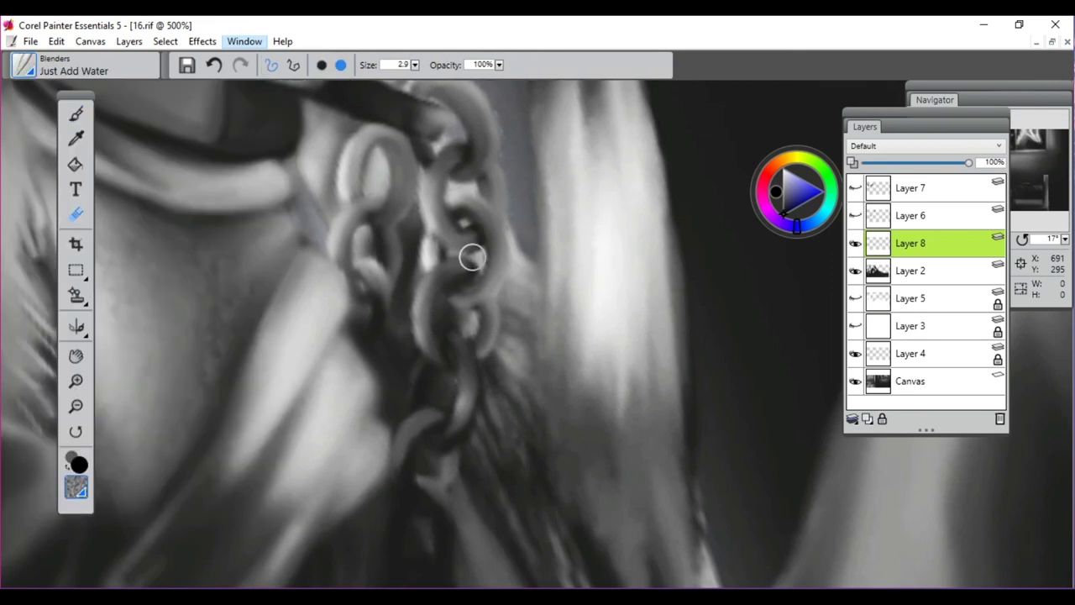
Draw a grey link across the dark strap above the shorter chain strand with Cover Pencil at size 3.6
{"action": "scroll", "coordinate": [508, 218], "scroll_direction": "up", "scroll_amount": 1}
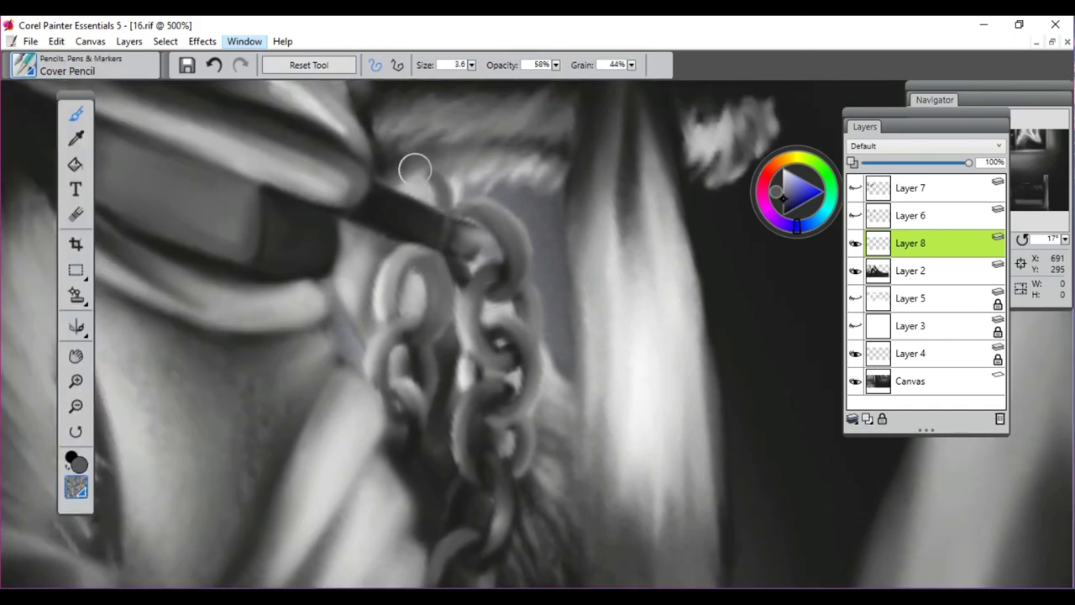
{"action": "left_click_drag", "start_coordinate": [414, 170], "coordinate": [443, 201]}
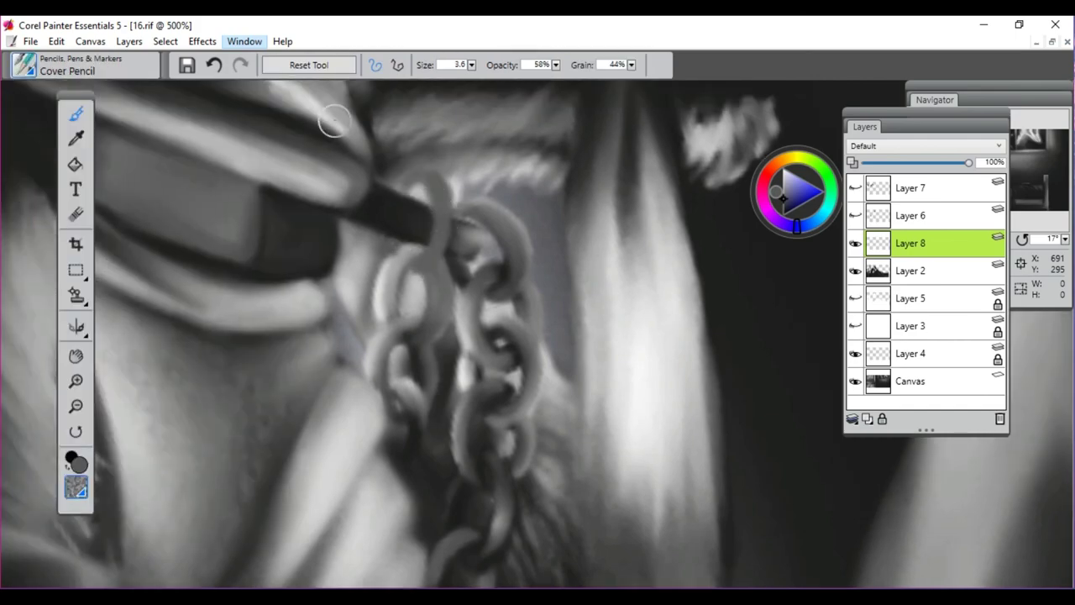